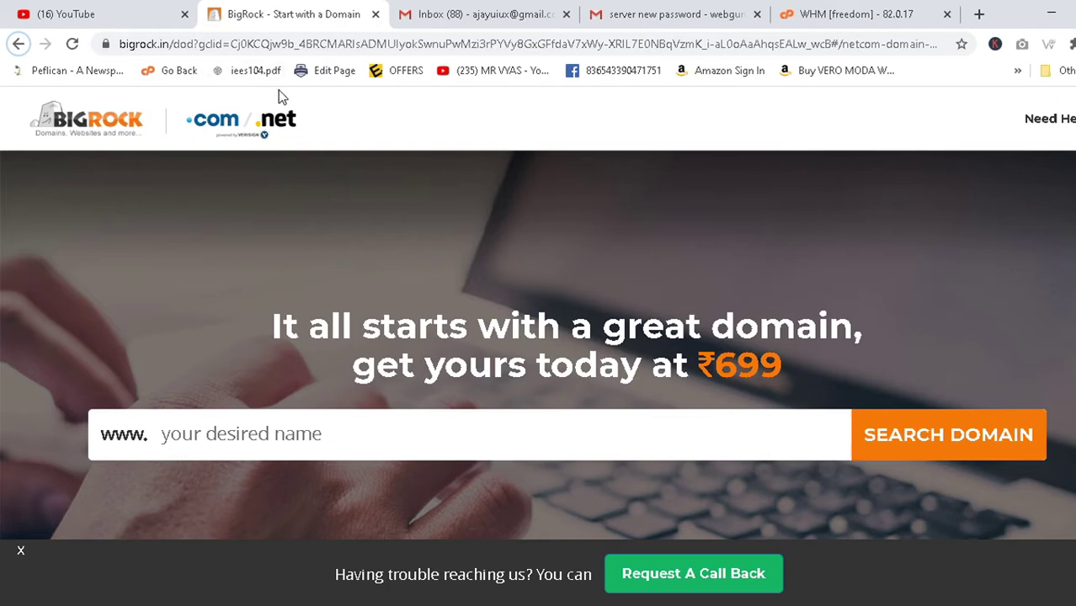
Search BigRock for the pasted name electronicsbhaiya to see .com taken and .net at ₹699.
{"action": "left_click", "coordinate": [175, 436]}
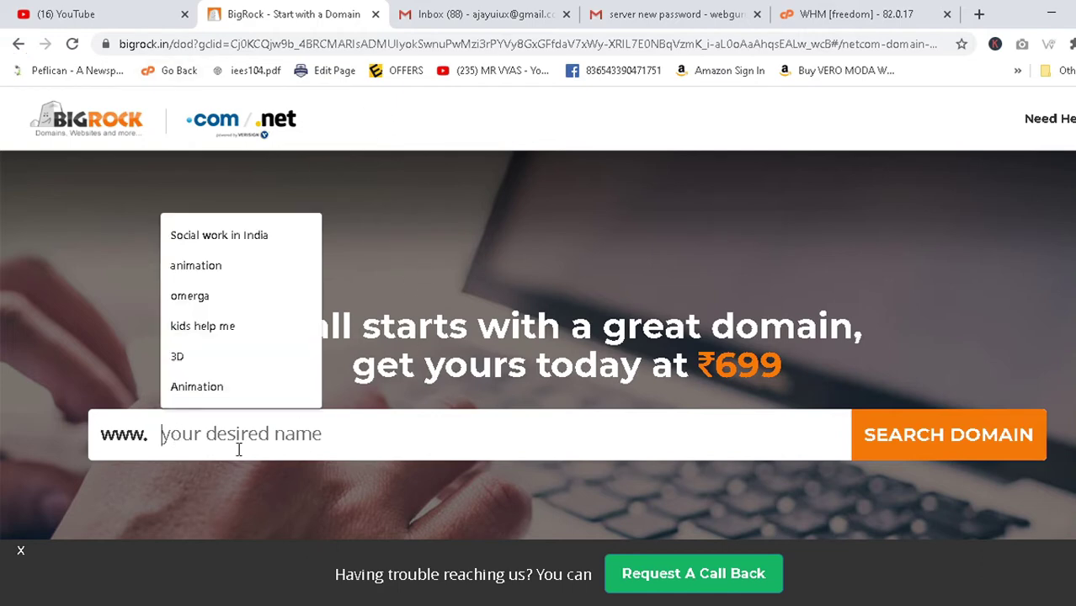
{"action": "type", "text": "c"}
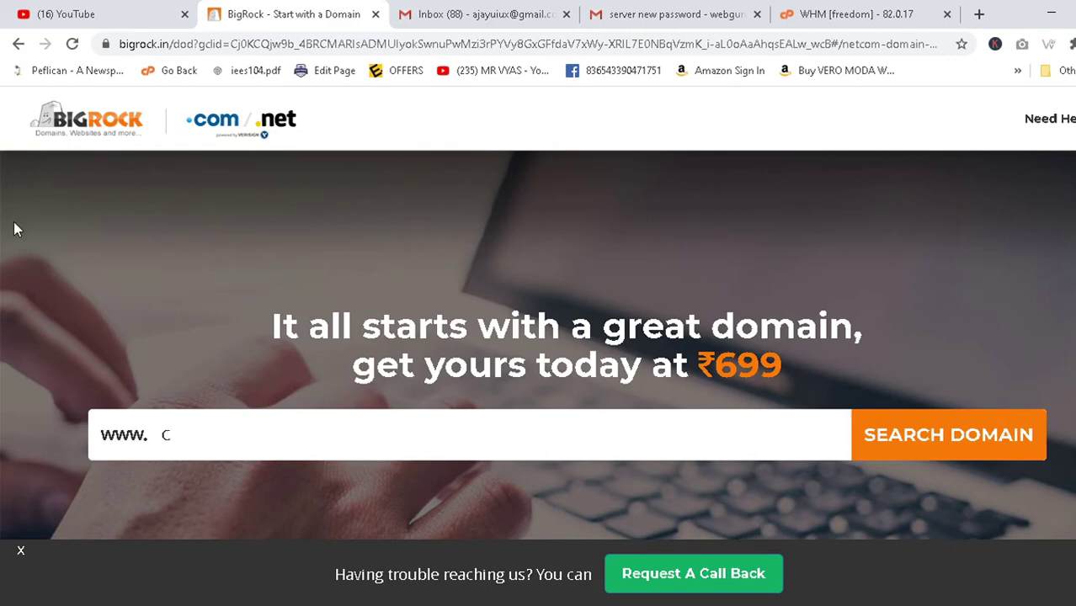
{"action": "left_click", "coordinate": [105, 139]}
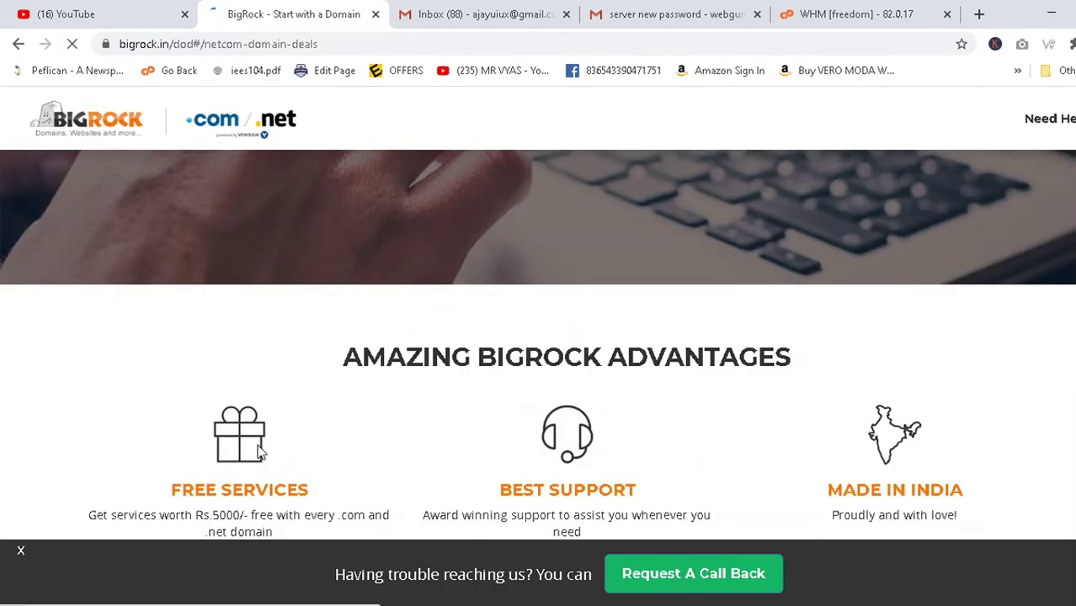
{"action": "key", "text": "alt+Tab"}
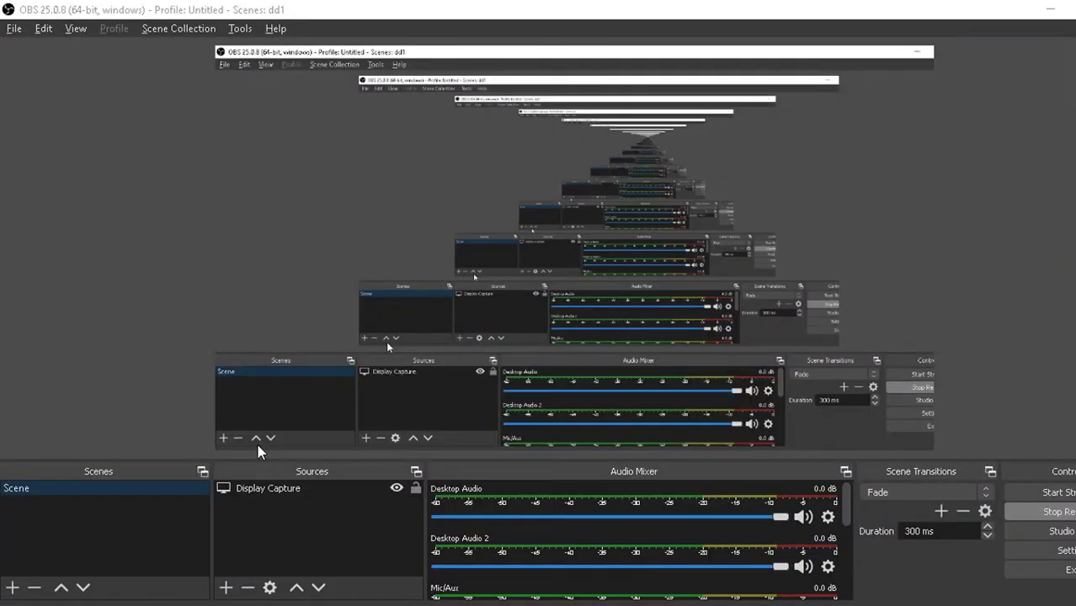
{"action": "key", "text": "alt+Tab"}
{"action": "key", "text": "alt+Tab"}
{"action": "key", "text": "alt+Tab"}
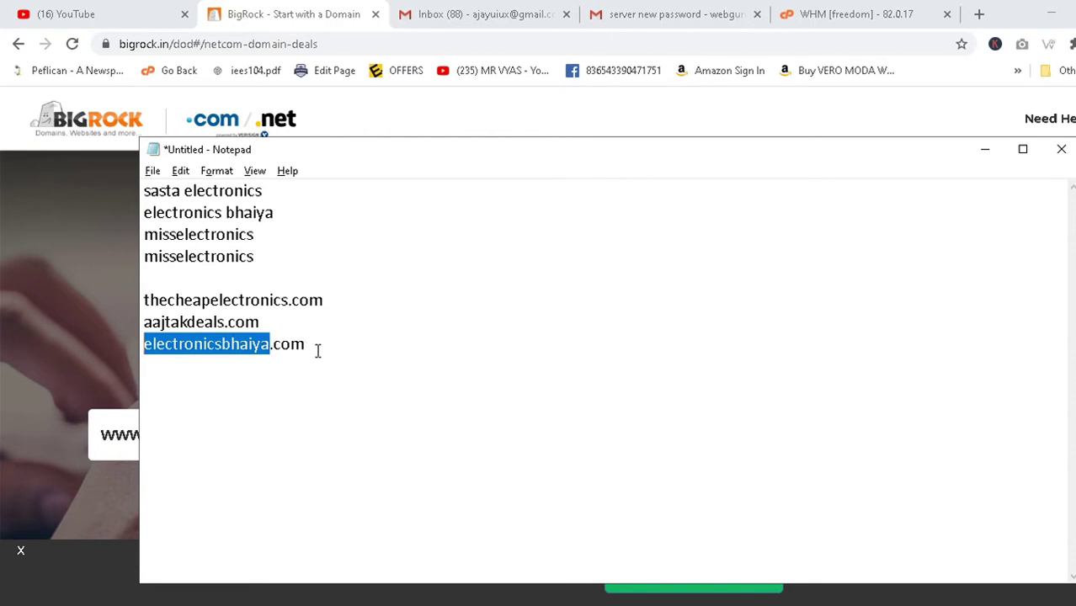
{"action": "key", "text": "alt+Tab"}
{"action": "type", "text": "electronicsbhaiya"}
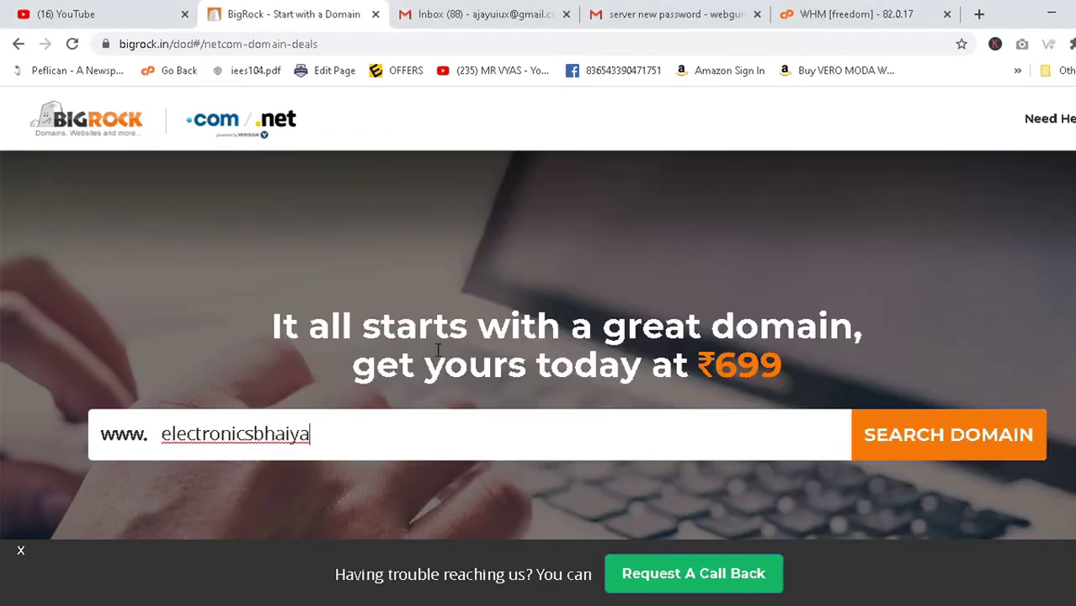
{"action": "left_click", "coordinate": [934, 438]}
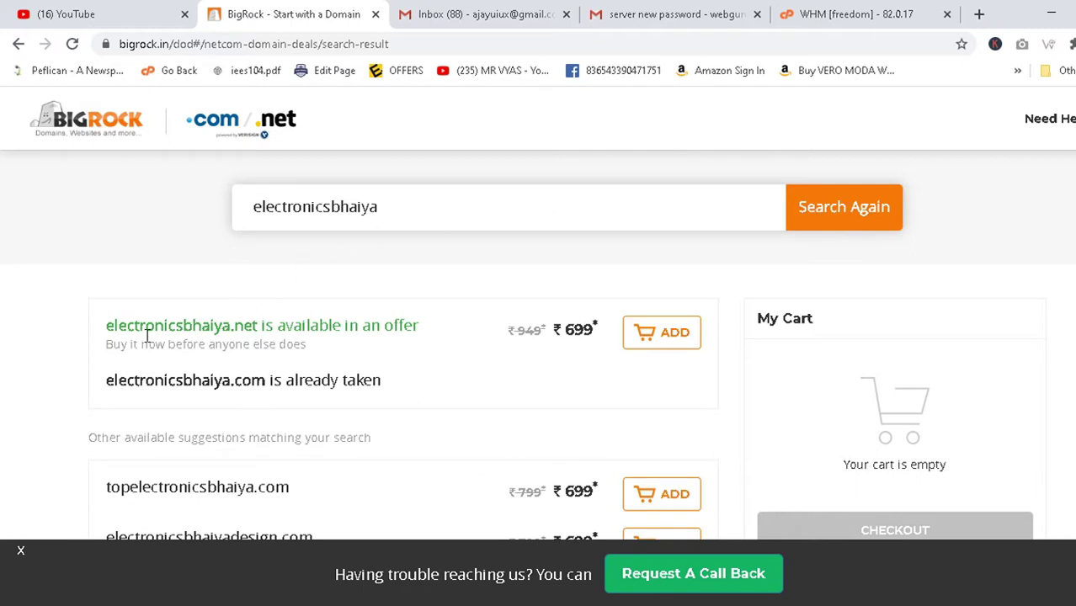
Highlight the 'electronicsbhaiya.com is already taken' result, then switch to the Gmail inbox.
{"action": "left_click_drag", "start_coordinate": [106, 328], "coordinate": [194, 330]}
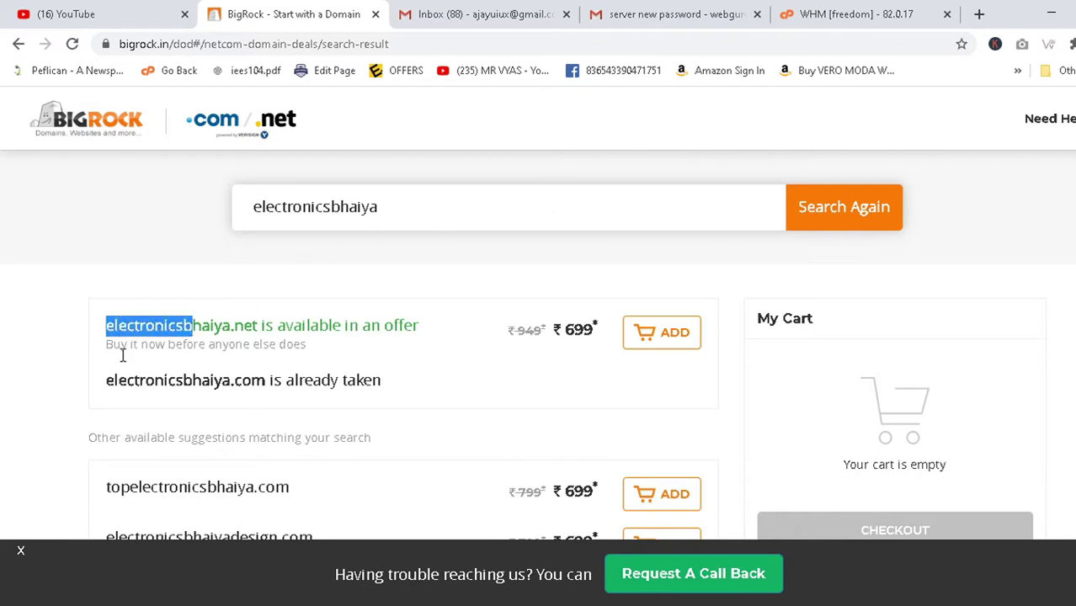
{"action": "left_click_drag", "start_coordinate": [118, 380], "coordinate": [294, 384]}
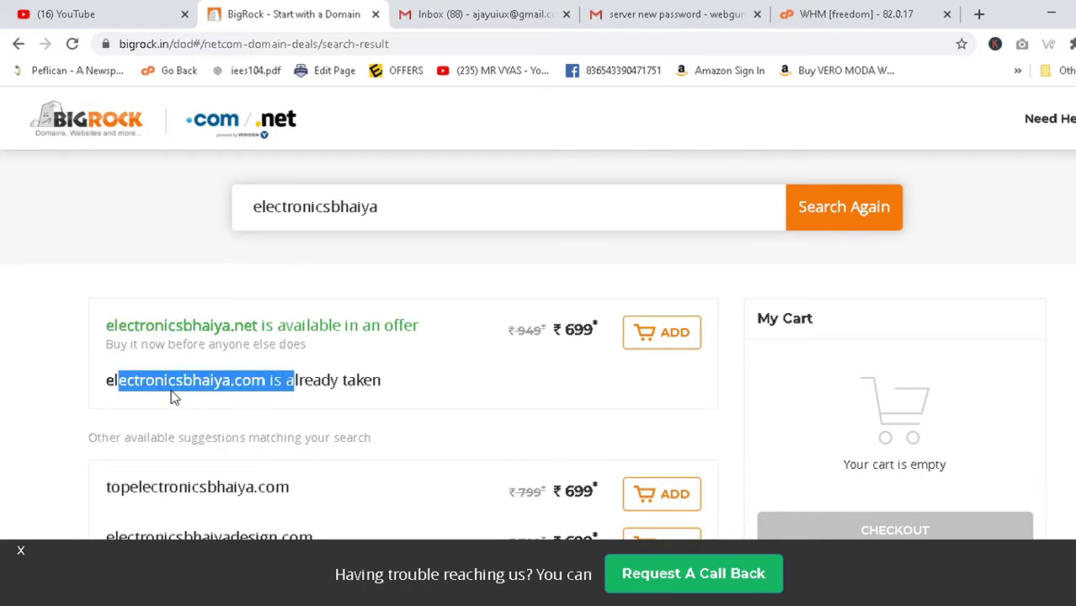
{"action": "left_click", "coordinate": [110, 397]}
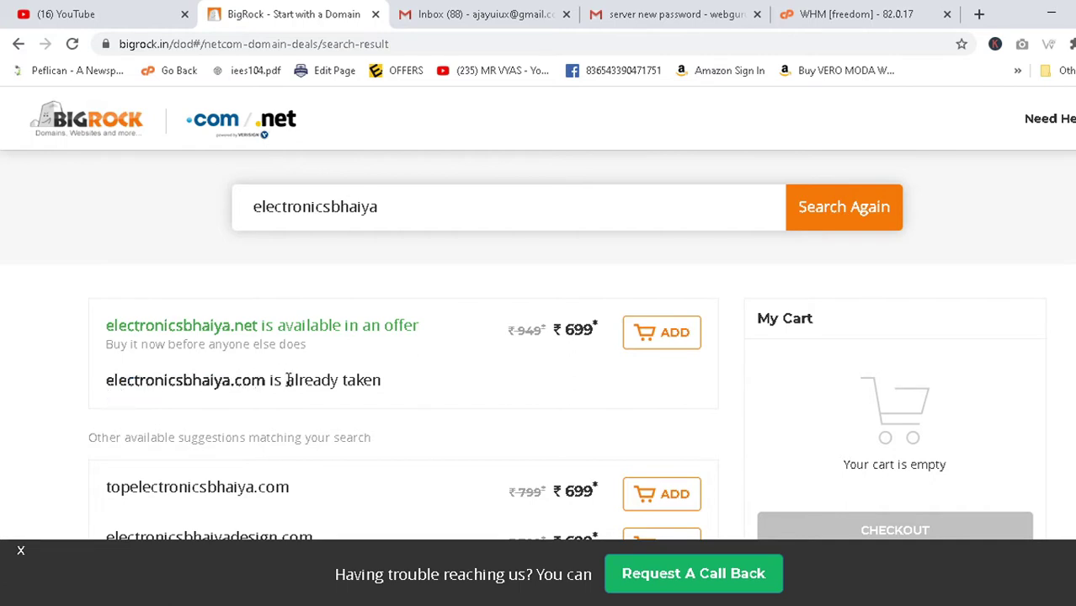
{"action": "left_click_drag", "start_coordinate": [421, 381], "coordinate": [106, 395]}
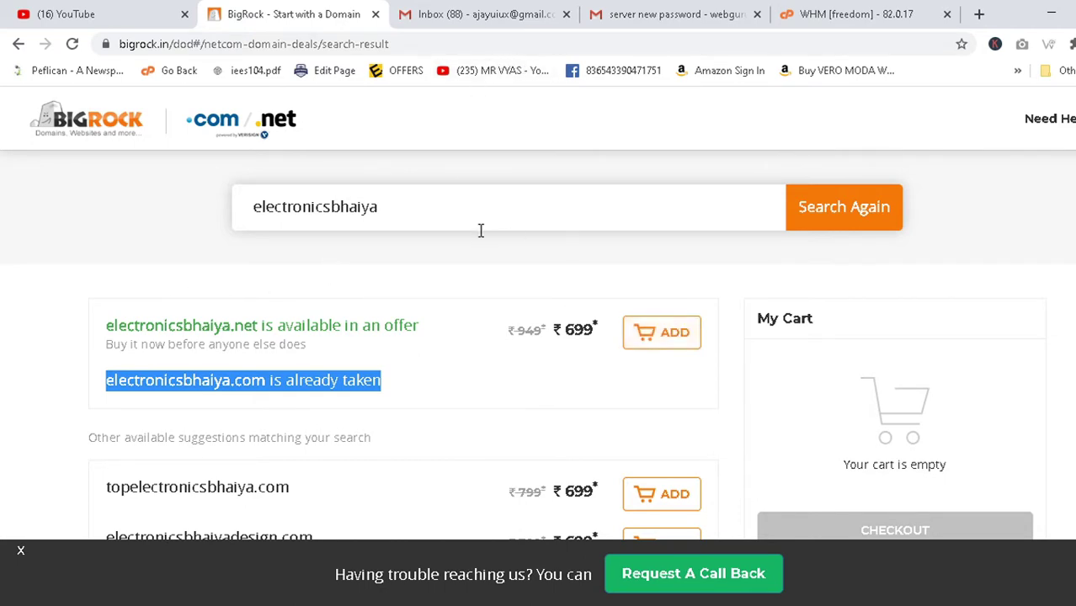
{"action": "left_click", "coordinate": [666, 12]}
{"action": "left_click", "coordinate": [120, 234]}
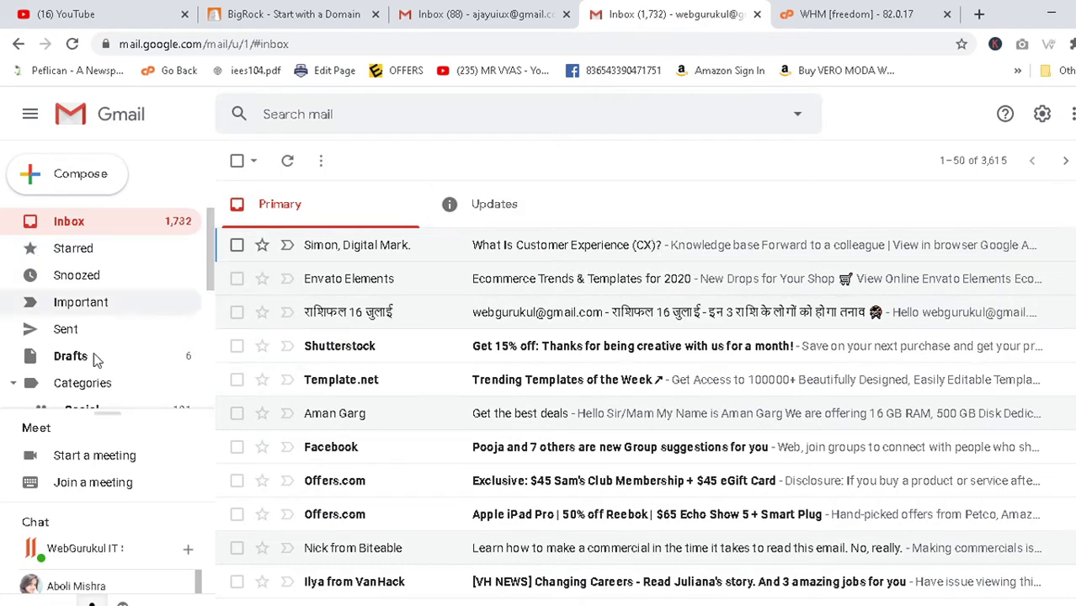
Read the BigRock order email and payment receipt email in the Updates category.
{"action": "left_click", "coordinate": [505, 206]}
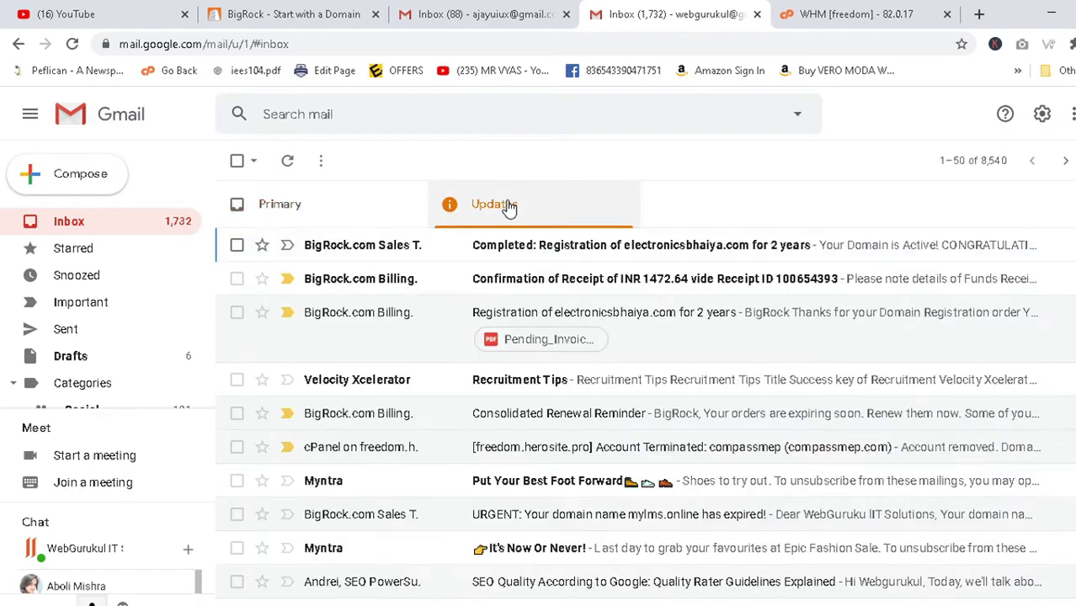
{"action": "left_click", "coordinate": [645, 318]}
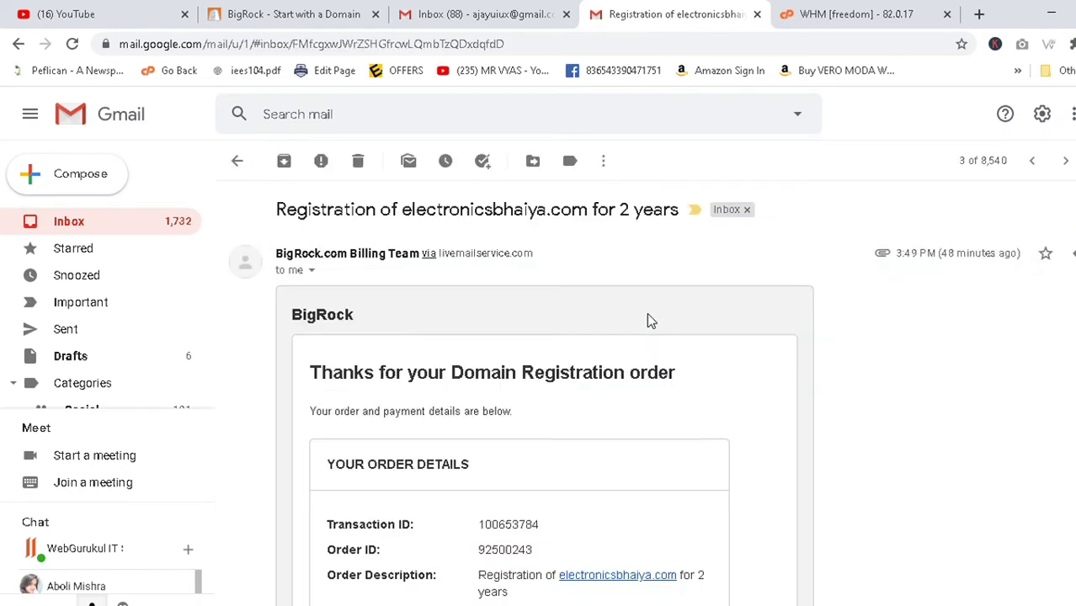
{"action": "scroll", "coordinate": [645, 319], "scroll_direction": "down", "scroll_amount": 5}
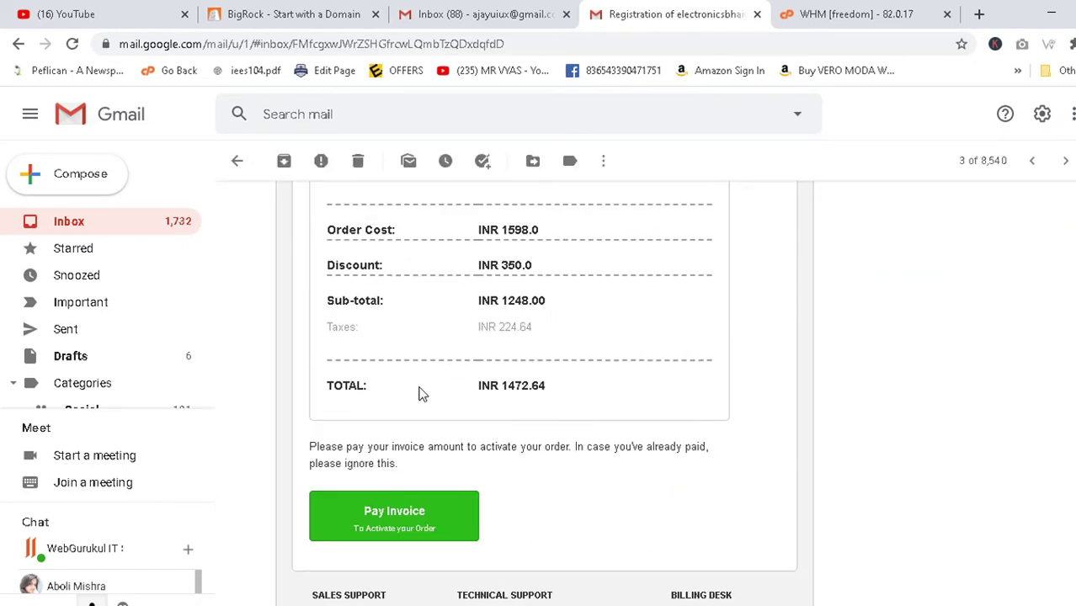
{"action": "scroll", "coordinate": [466, 485], "scroll_direction": "up", "scroll_amount": 3}
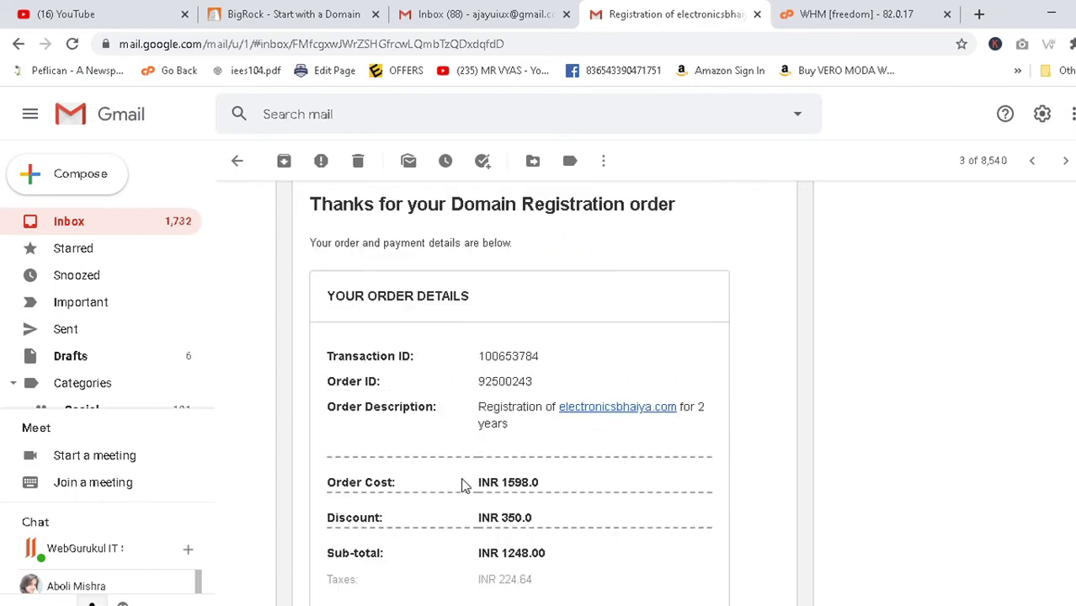
{"action": "left_click", "coordinate": [18, 43]}
{"action": "left_click", "coordinate": [554, 280]}
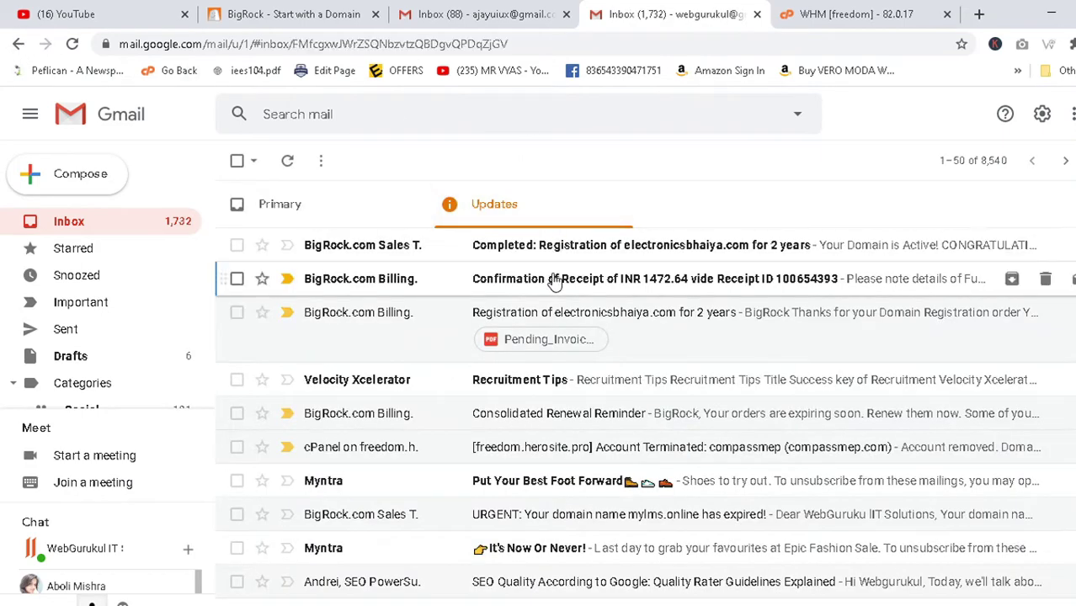
{"action": "scroll", "coordinate": [564, 278], "scroll_direction": "down", "scroll_amount": 3}
{"action": "scroll", "coordinate": [471, 315], "scroll_direction": "up", "scroll_amount": 3}
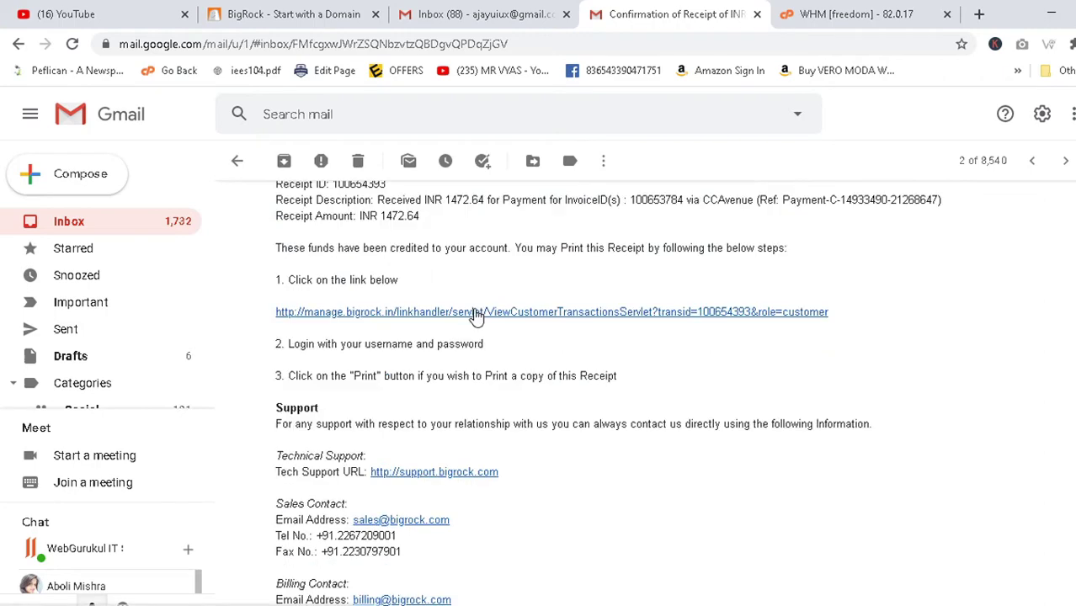
{"action": "left_click", "coordinate": [18, 43]}
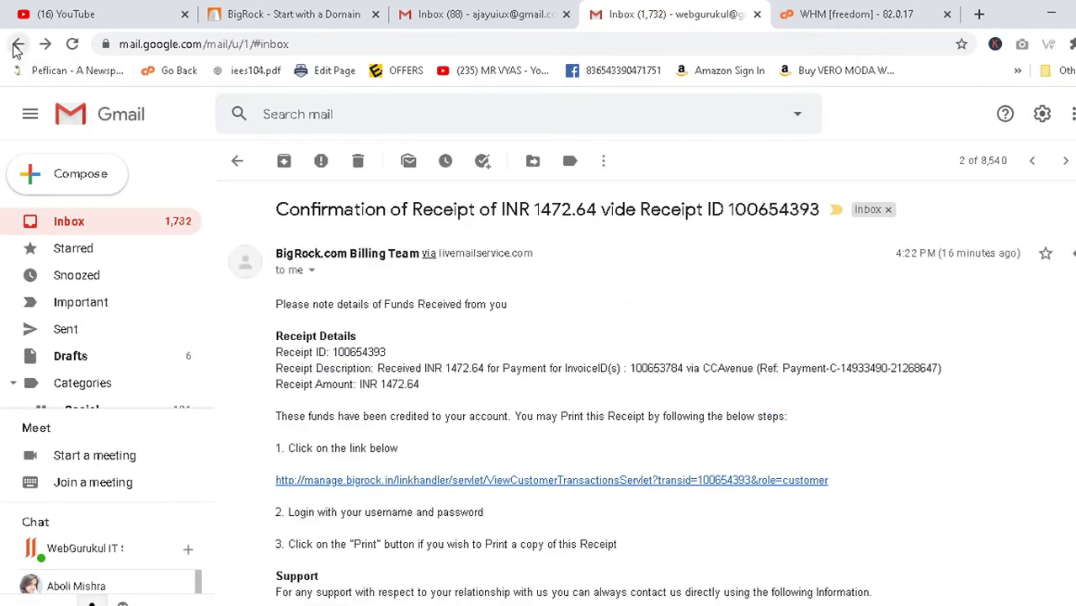
Read the registration-completed email, then go back to BigRock's domain deals home page.
{"action": "left_click", "coordinate": [594, 246]}
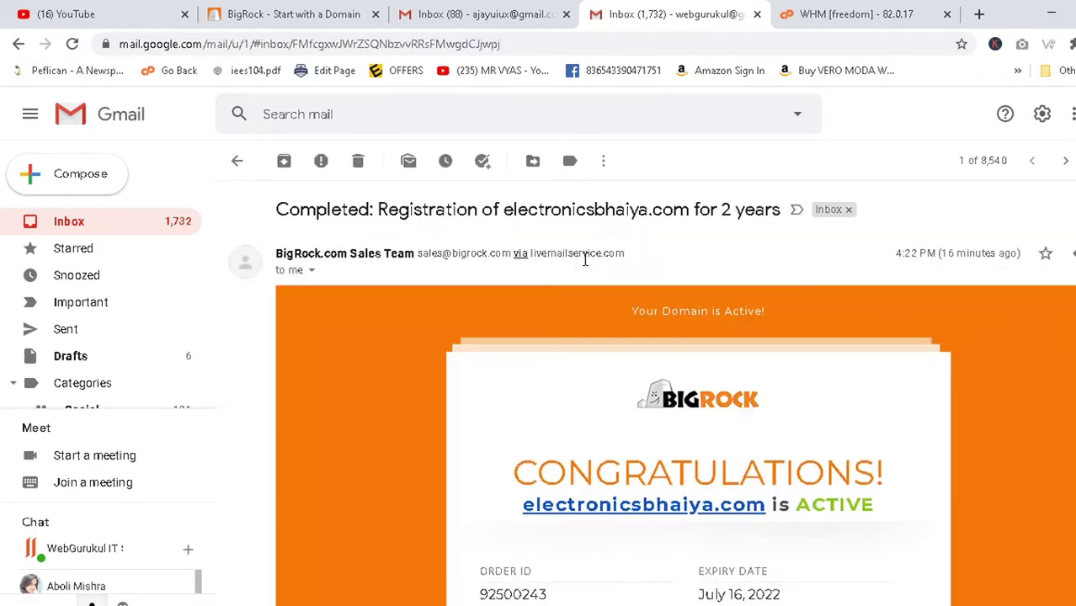
{"action": "scroll", "coordinate": [612, 244], "scroll_direction": "down", "scroll_amount": 3}
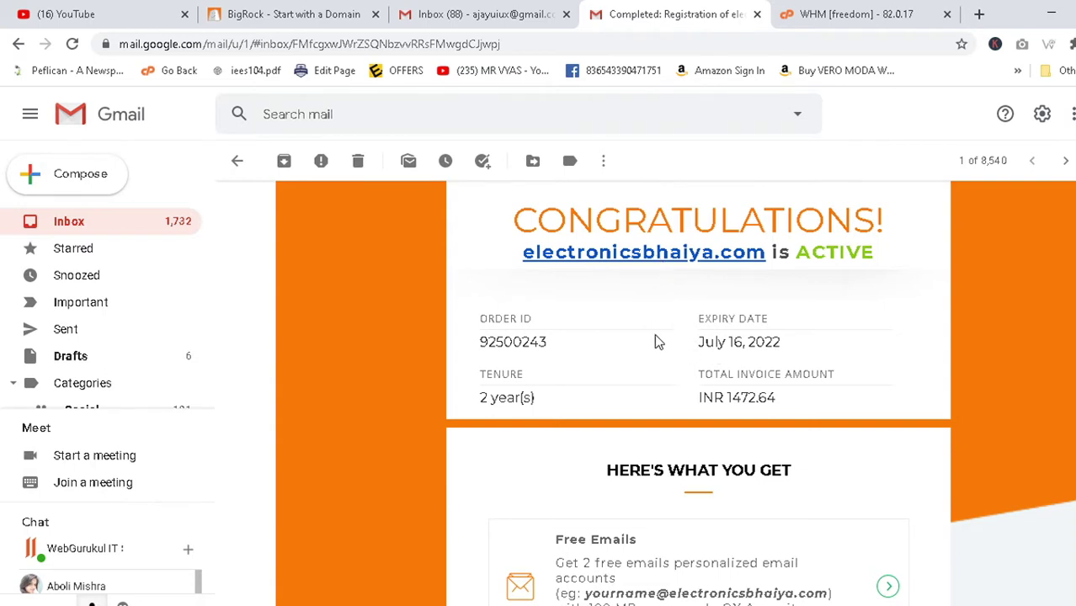
{"action": "left_click", "coordinate": [480, 7]}
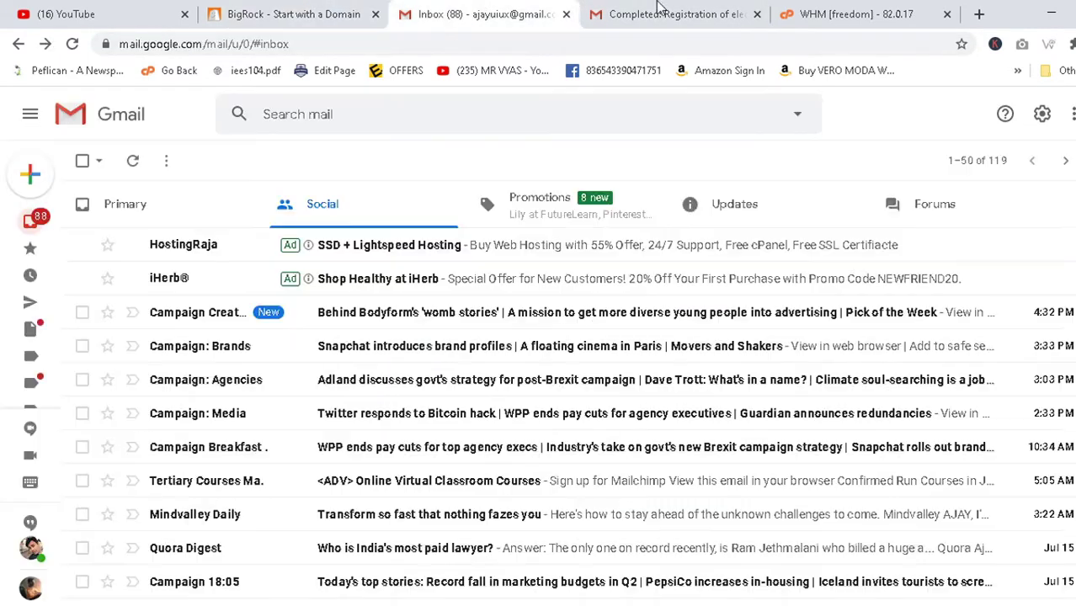
{"action": "left_click", "coordinate": [661, 7]}
{"action": "scroll", "coordinate": [563, 371], "scroll_direction": "up", "scroll_amount": 3}
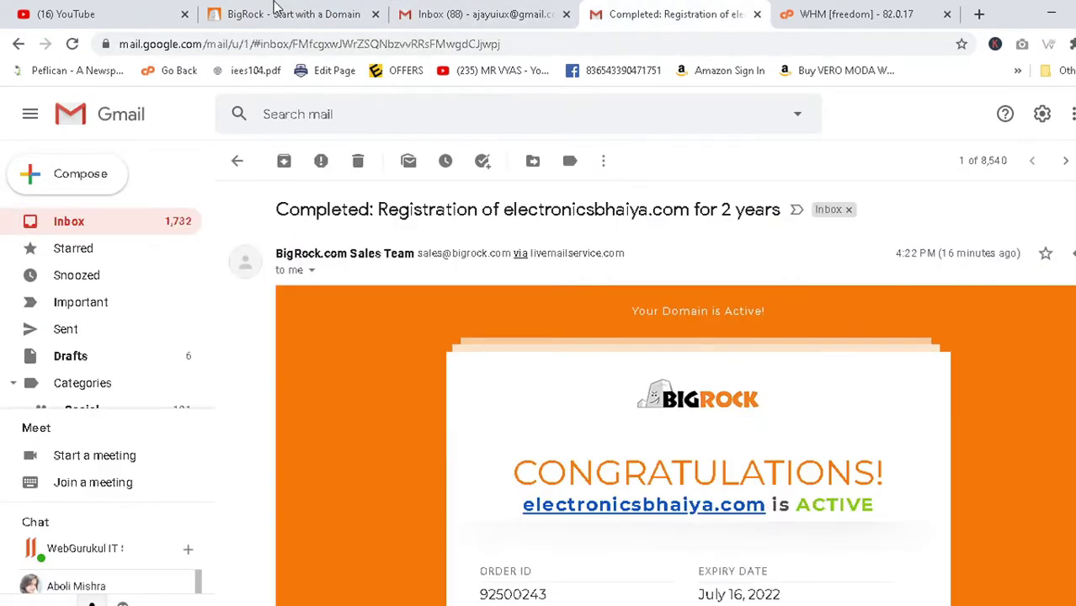
{"action": "left_click", "coordinate": [275, 10]}
{"action": "left_click", "coordinate": [59, 127]}
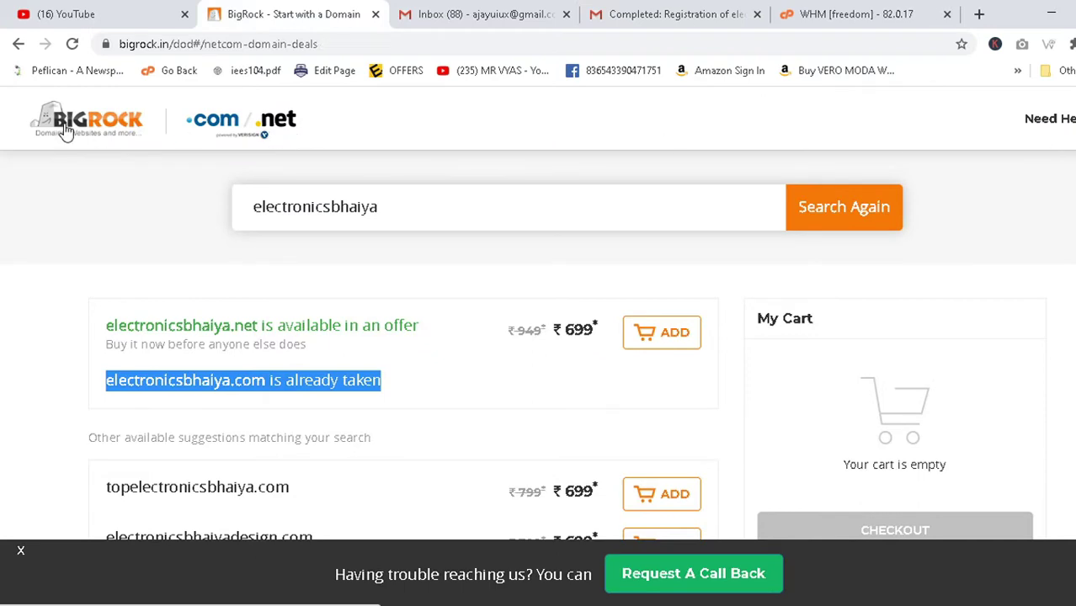
Search Google for 'big rock' and review BigRock's domain and hosting listing.
{"action": "mouse_move", "coordinate": [1050, 118]}
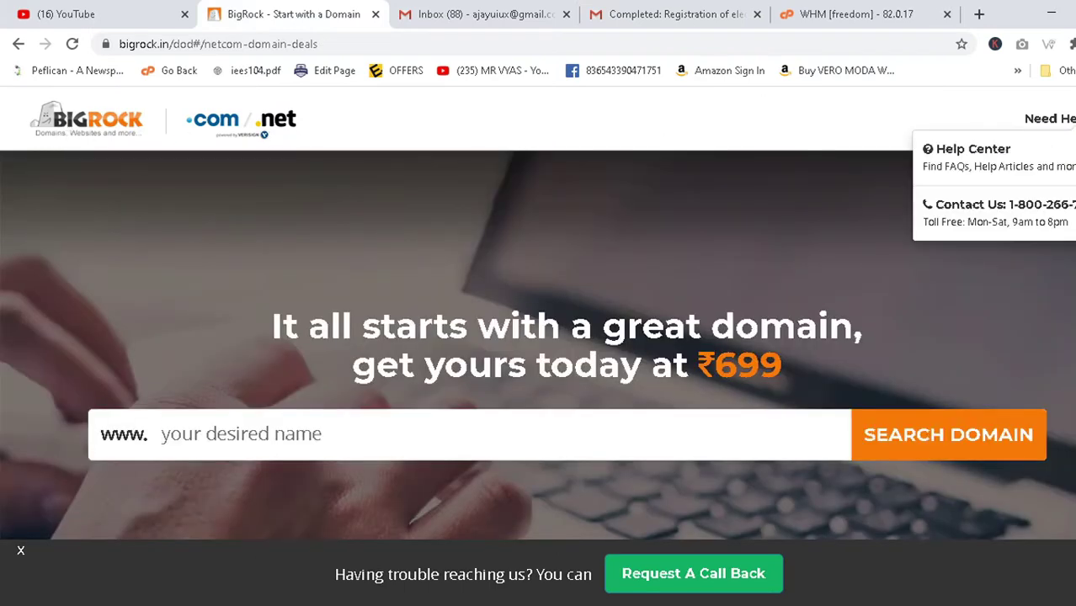
{"action": "left_click", "coordinate": [212, 47]}
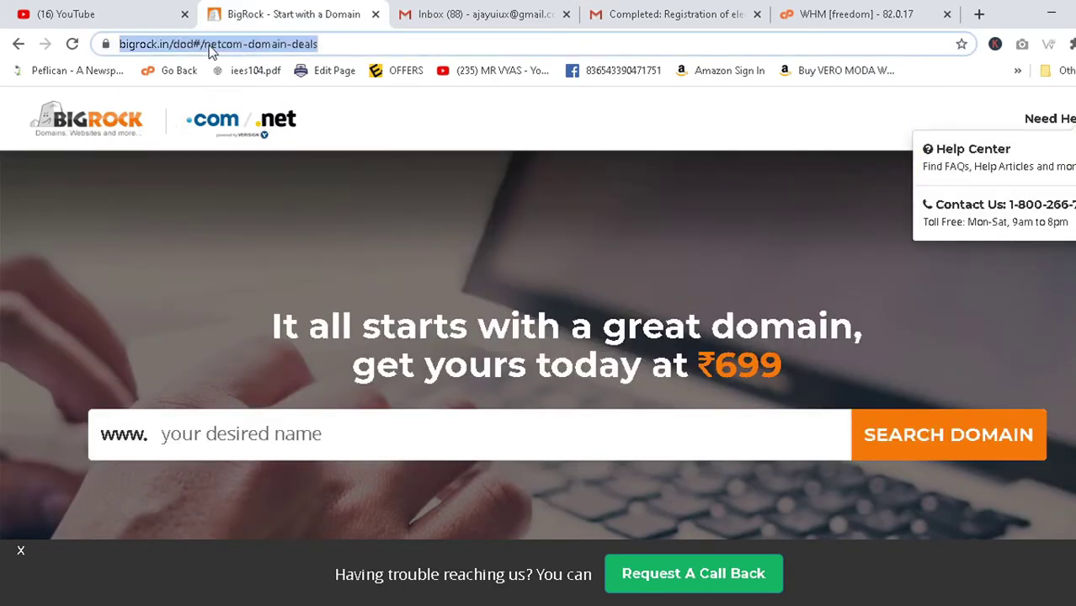
{"action": "type", "text": "google"}
{"action": "key", "text": "Return"}
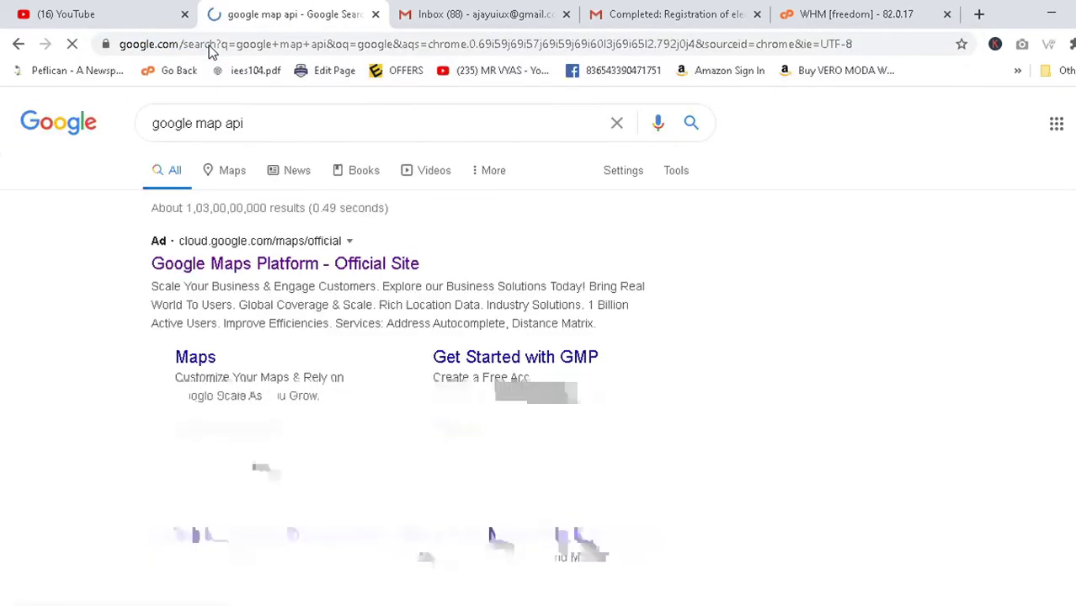
{"action": "left_click_drag", "start_coordinate": [271, 126], "coordinate": [4, 111]}
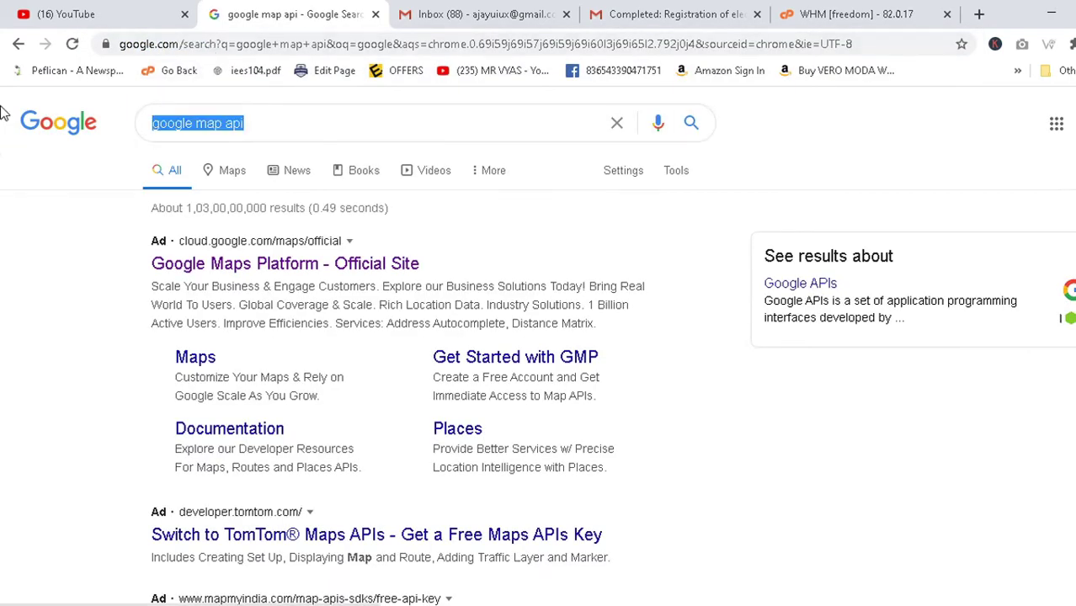
{"action": "type", "text": "big"}
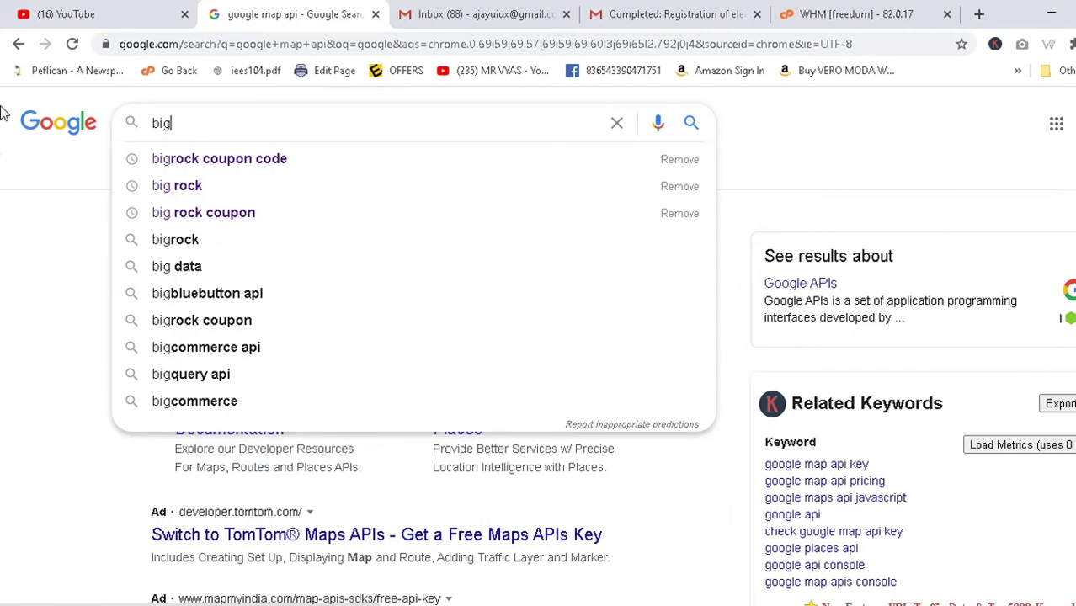
{"action": "key", "text": "Down"}
{"action": "key", "text": "Down"}
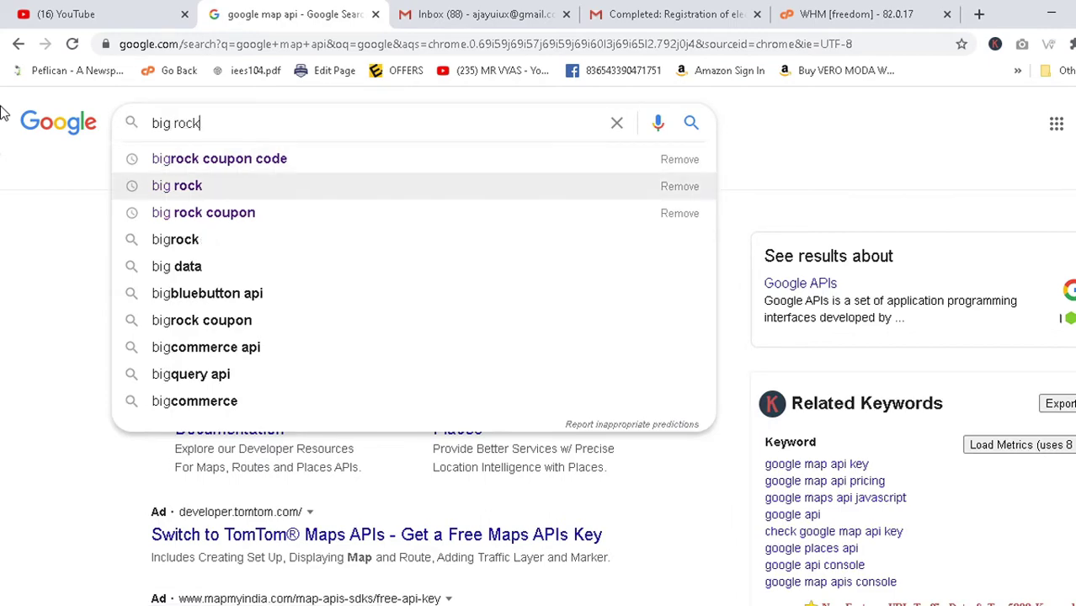
{"action": "key", "text": "Return"}
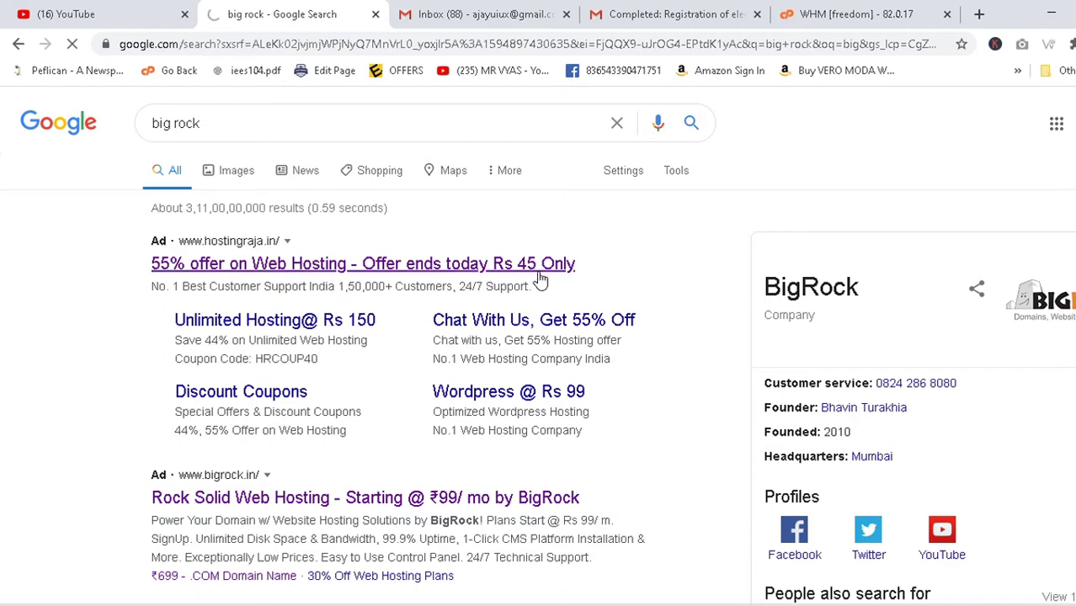
{"action": "scroll", "coordinate": [335, 313], "scroll_direction": "down", "scroll_amount": 3}
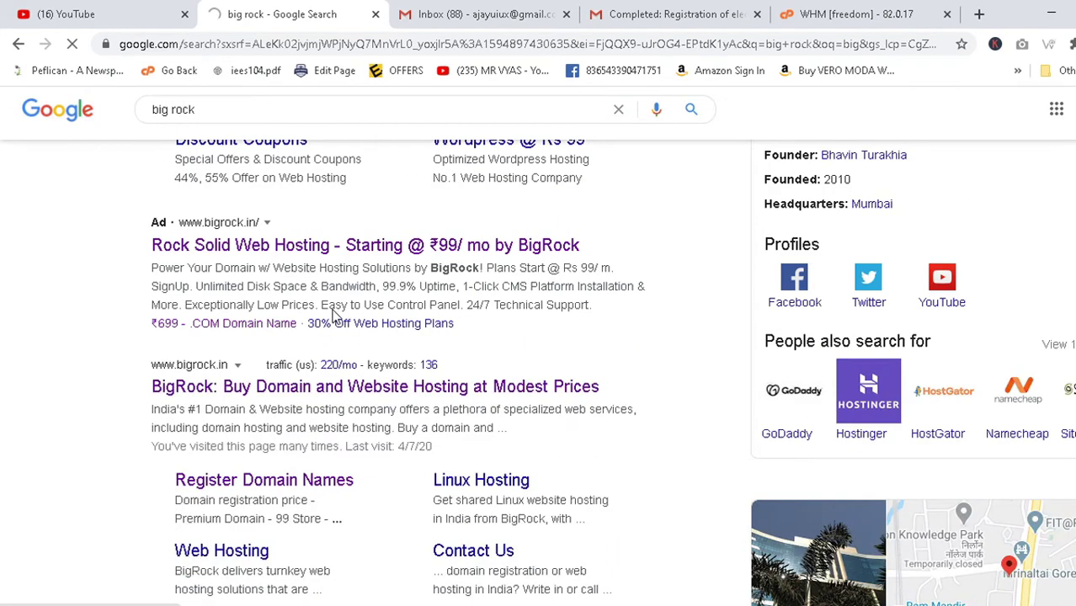
{"action": "key", "text": "alt+Tab"}
{"action": "key", "text": "alt+Tab"}
{"action": "key", "text": "Tab"}
{"action": "key", "text": "Tab"}
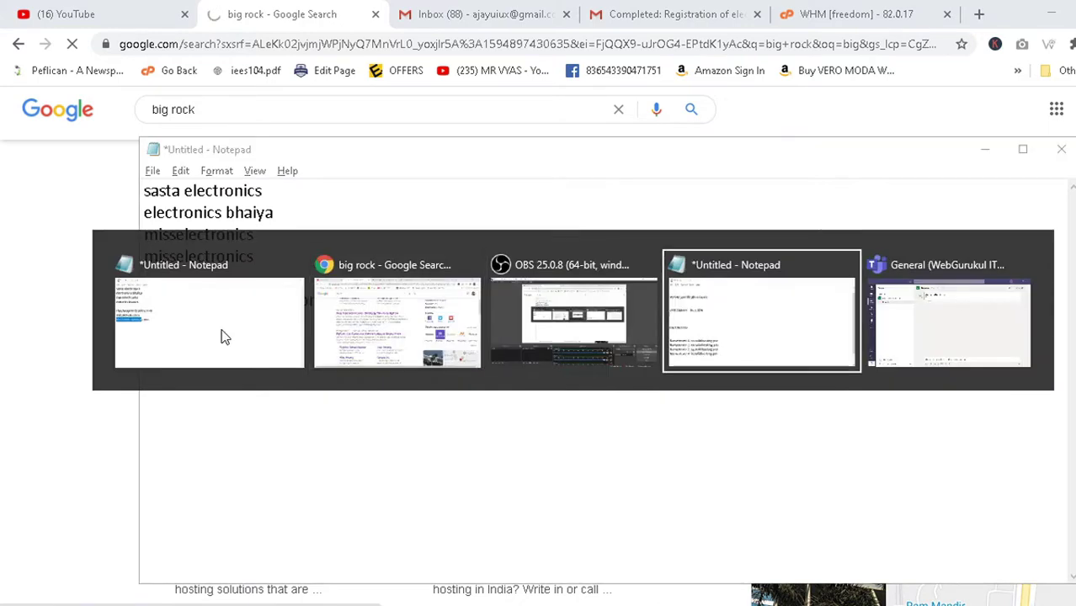
Highlight coupon 2YRCOMAFF and Rs. 2,828 in the notes, then the INR 1472.64 invoice total.
{"action": "left_click_drag", "start_coordinate": [242, 300], "coordinate": [142, 301]}
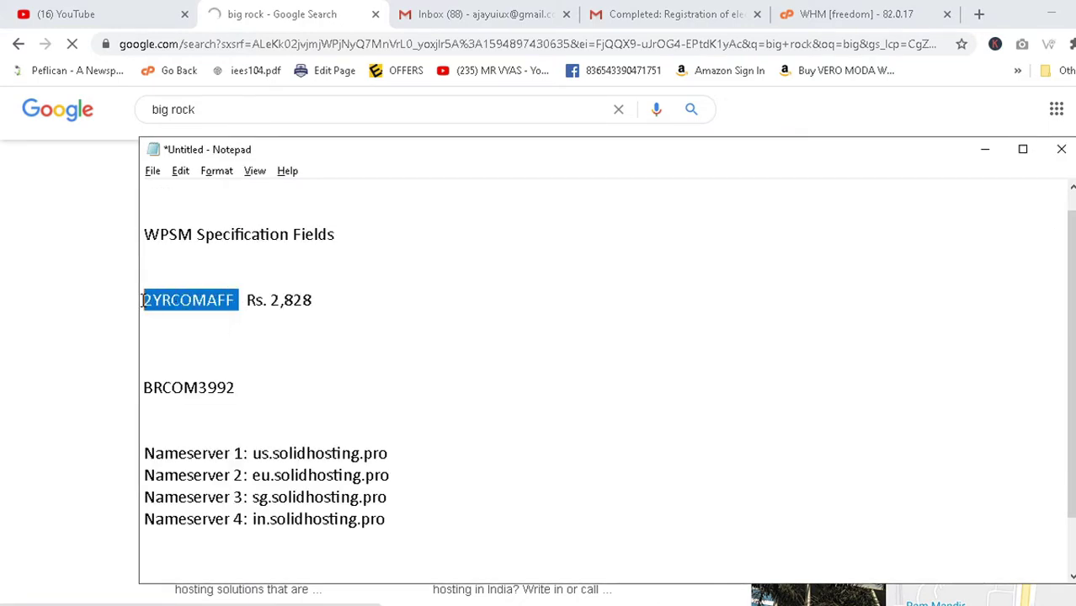
{"action": "left_click", "coordinate": [180, 328]}
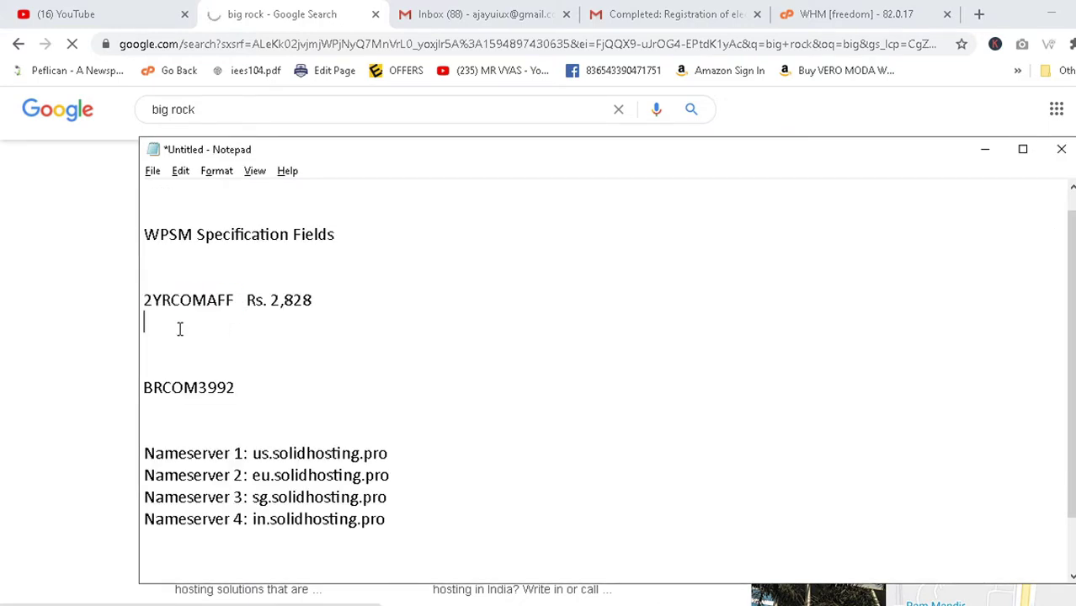
{"action": "left_click_drag", "start_coordinate": [243, 300], "coordinate": [351, 303]}
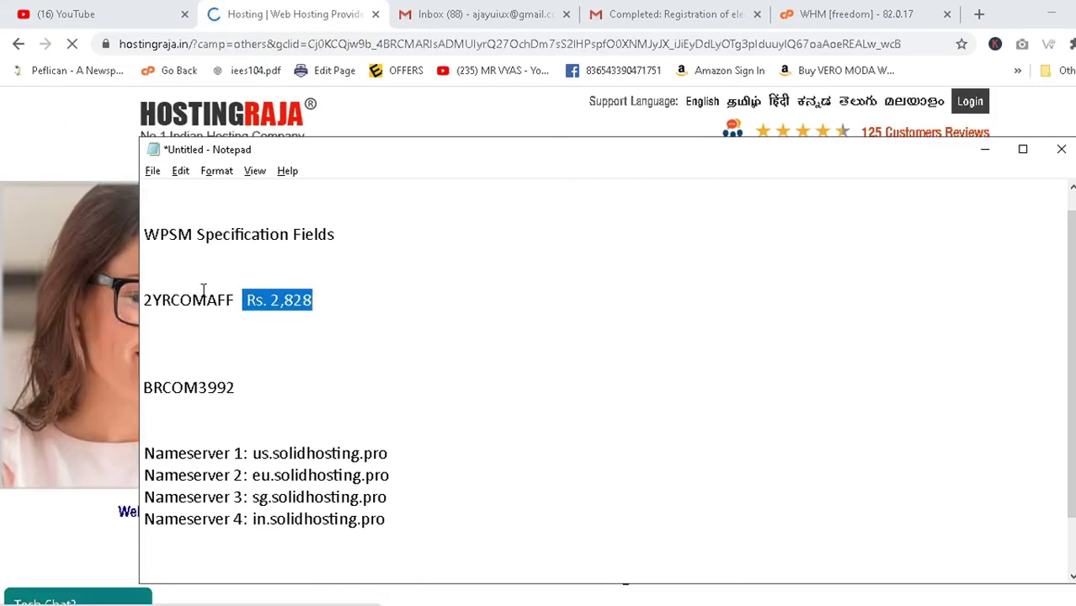
{"action": "left_click_drag", "start_coordinate": [236, 301], "coordinate": [99, 297]}
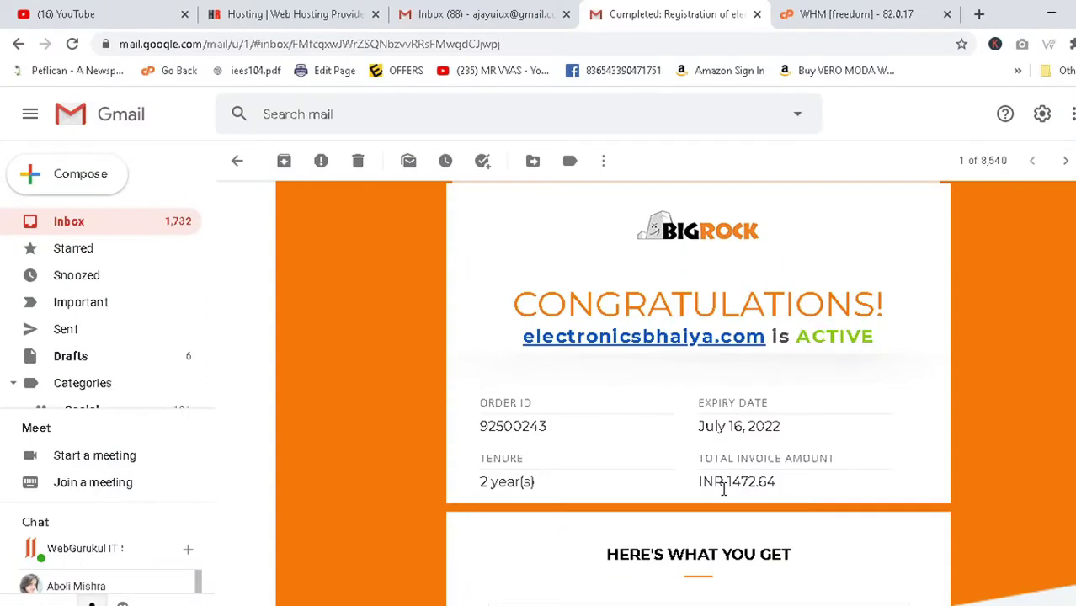
{"action": "left_click_drag", "start_coordinate": [723, 483], "coordinate": [779, 483]}
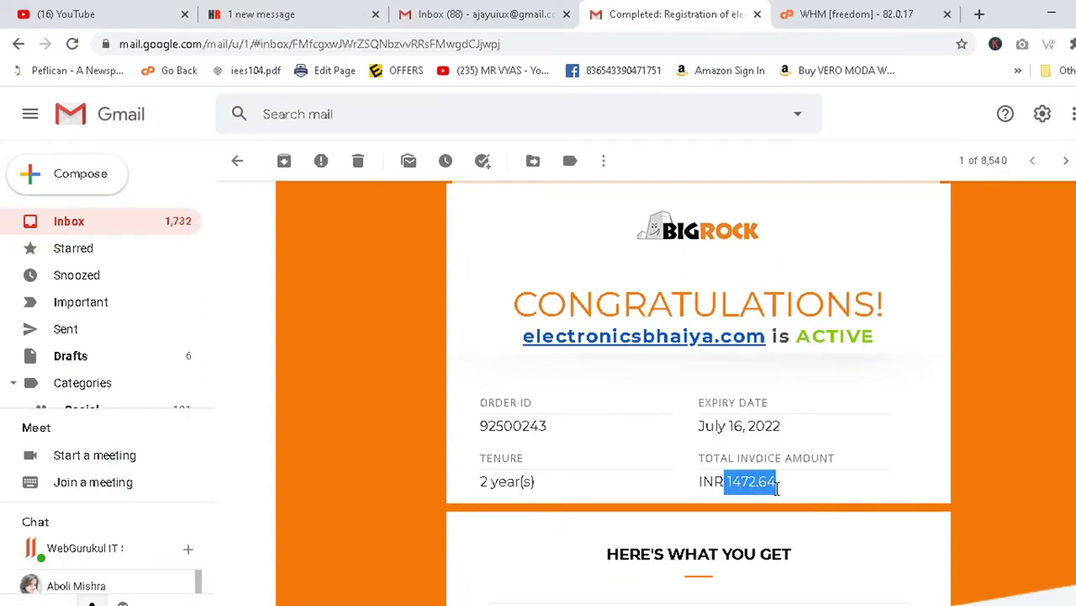
Close the HostingRaja and YouTube tabs.
{"action": "left_click_drag", "start_coordinate": [776, 486], "coordinate": [725, 486]}
{"action": "left_click", "coordinate": [353, 10]}
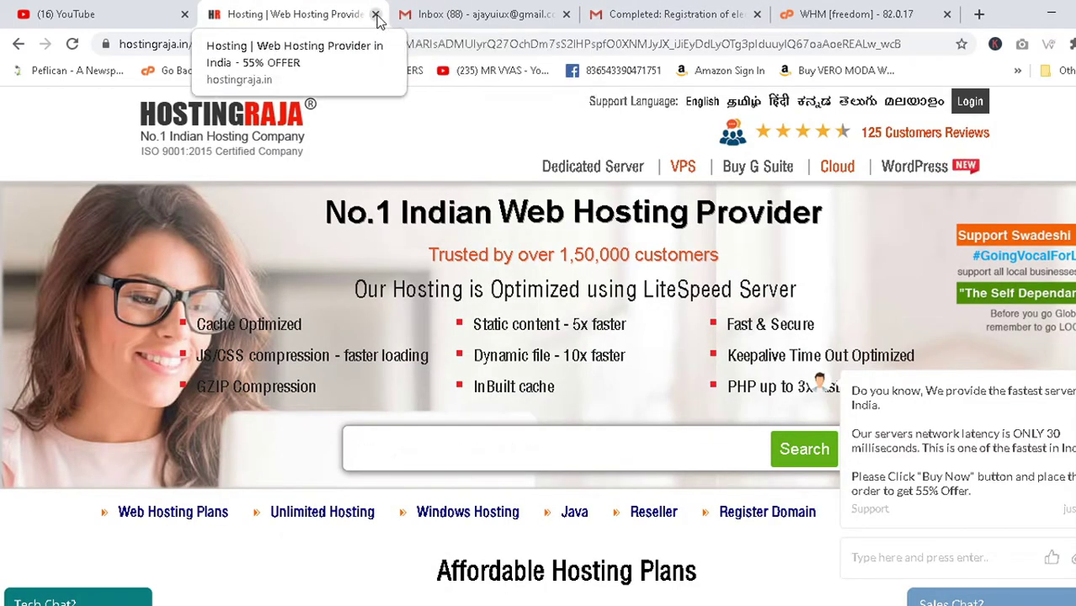
{"action": "left_click", "coordinate": [376, 15]}
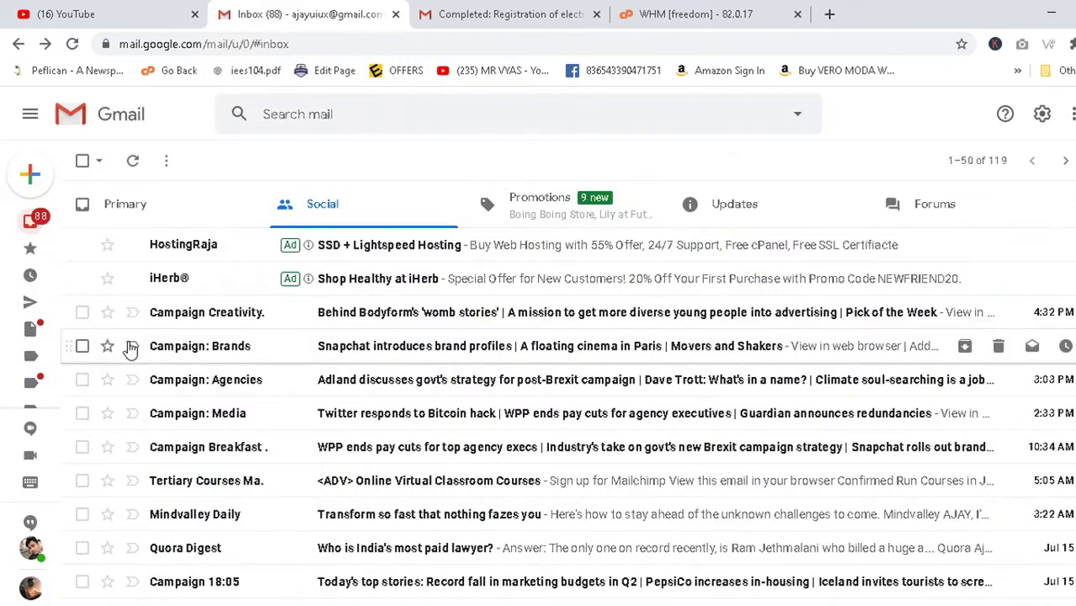
{"action": "left_click", "coordinate": [502, 6]}
{"action": "left_click", "coordinate": [741, 8]}
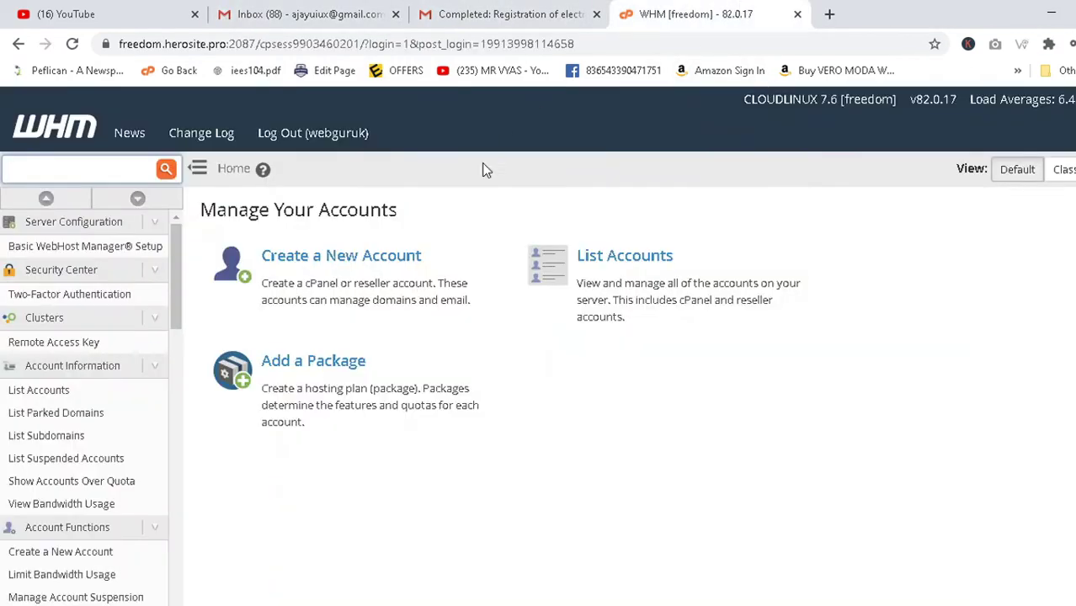
{"action": "left_click", "coordinate": [160, 10]}
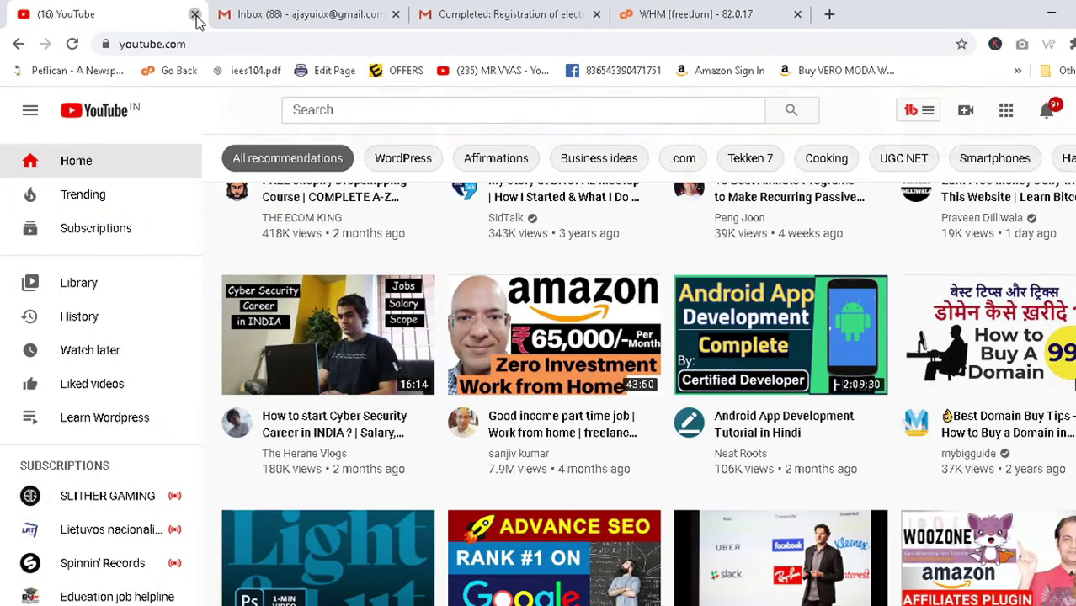
{"action": "left_click", "coordinate": [194, 15]}
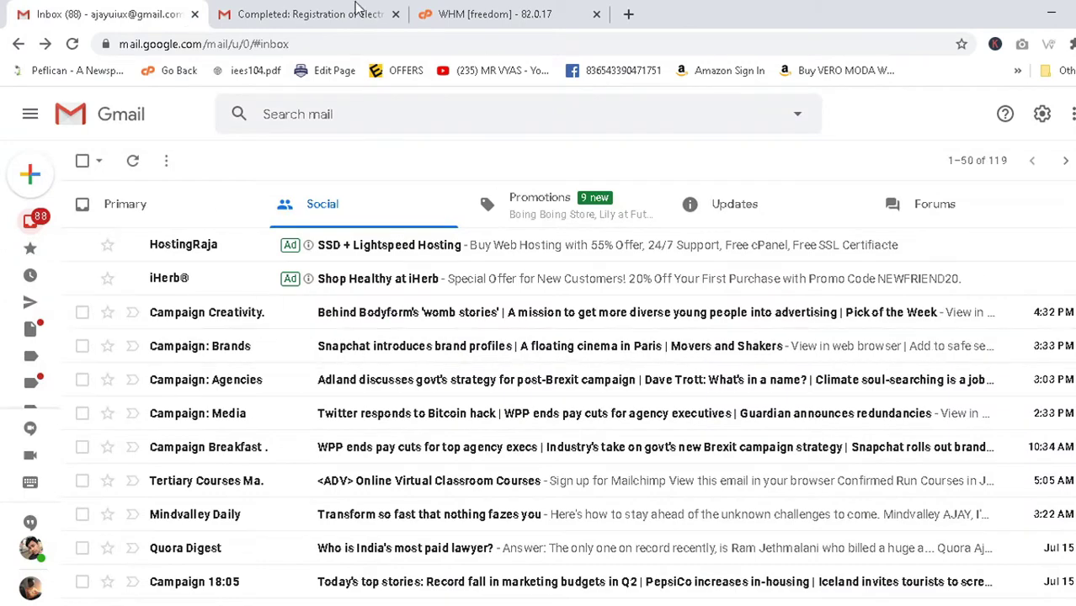
Look over the BigRock registration email and WHM tab, then start a blank tab.
{"action": "left_click", "coordinate": [362, 8]}
{"action": "left_click", "coordinate": [525, 9]}
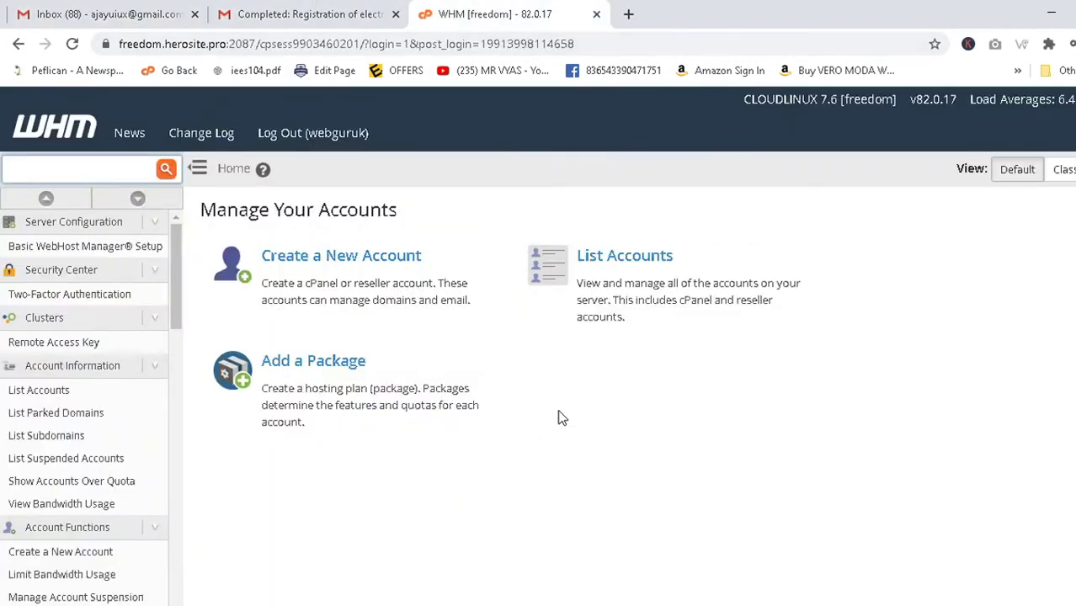
{"action": "key", "text": "alt+Tab"}
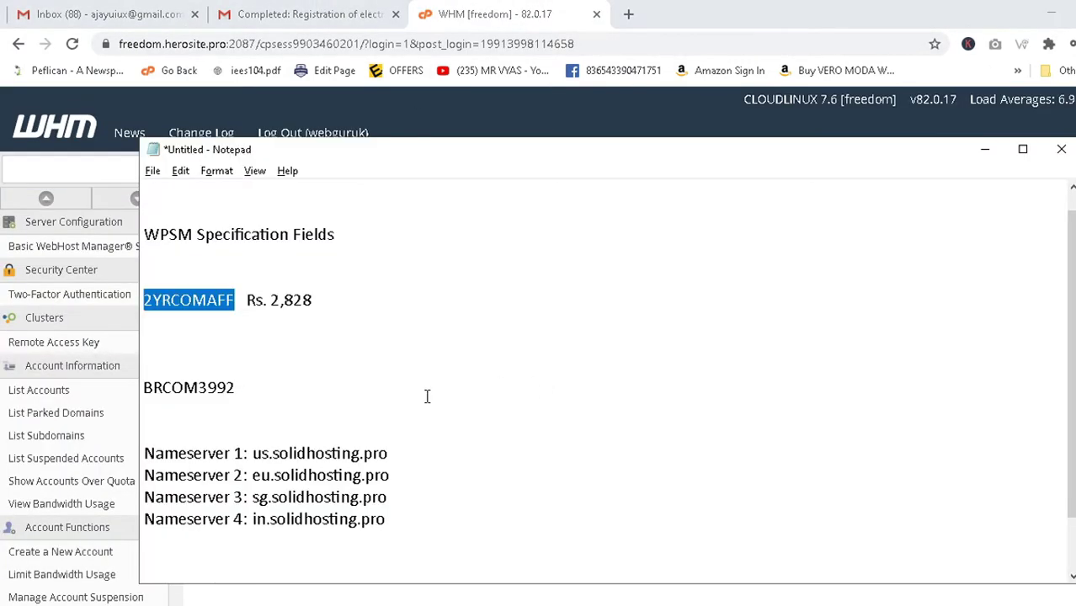
{"action": "left_click", "coordinate": [309, 14]}
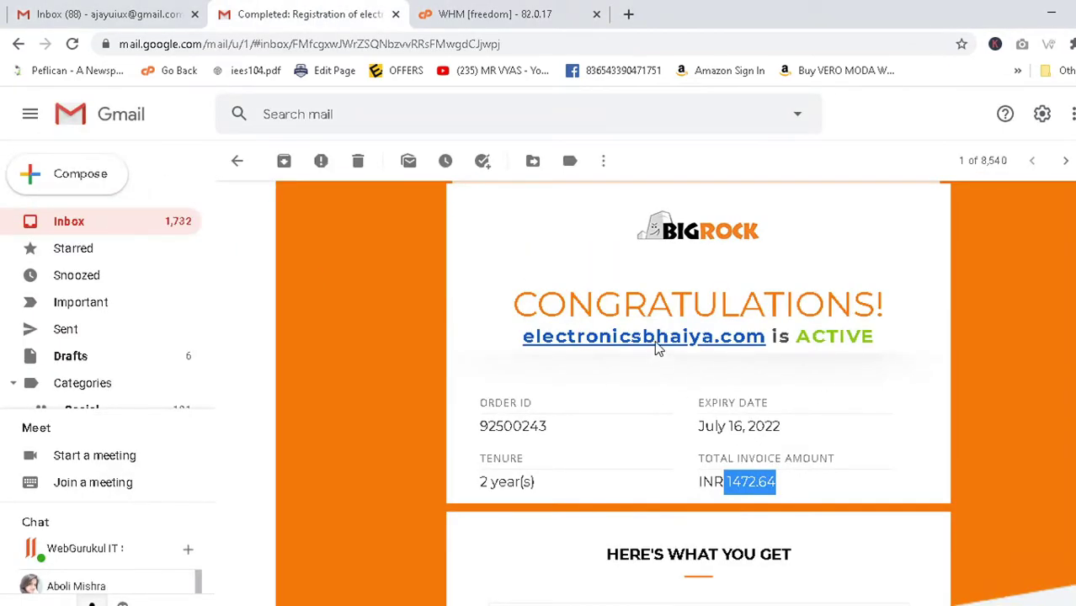
{"action": "left_click_drag", "start_coordinate": [661, 341], "coordinate": [768, 404]}
{"action": "scroll", "coordinate": [617, 410], "scroll_direction": "down", "scroll_amount": 4}
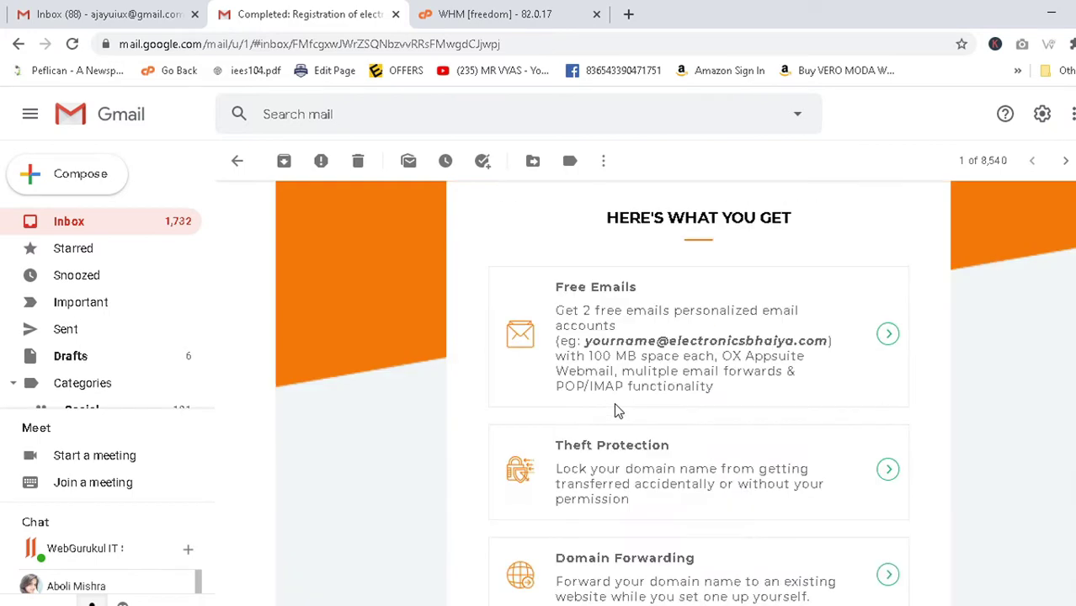
{"action": "left_click", "coordinate": [547, 10]}
{"action": "left_click", "coordinate": [628, 13]}
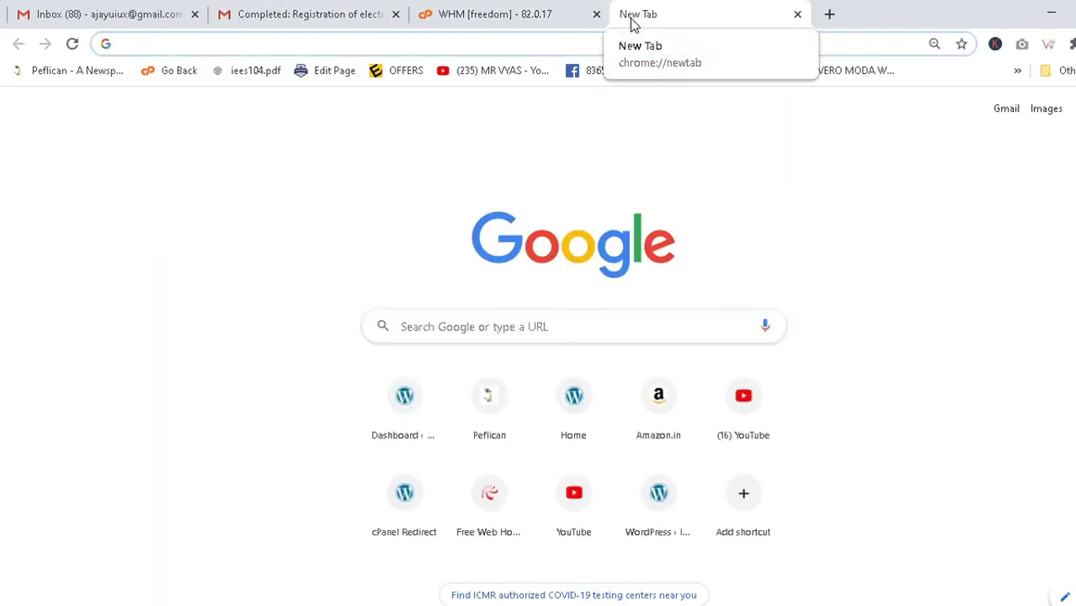
Search 'bigrock login', open BigRock, and go to My Account's List of Orders.
{"action": "type", "text": "bigroc"}
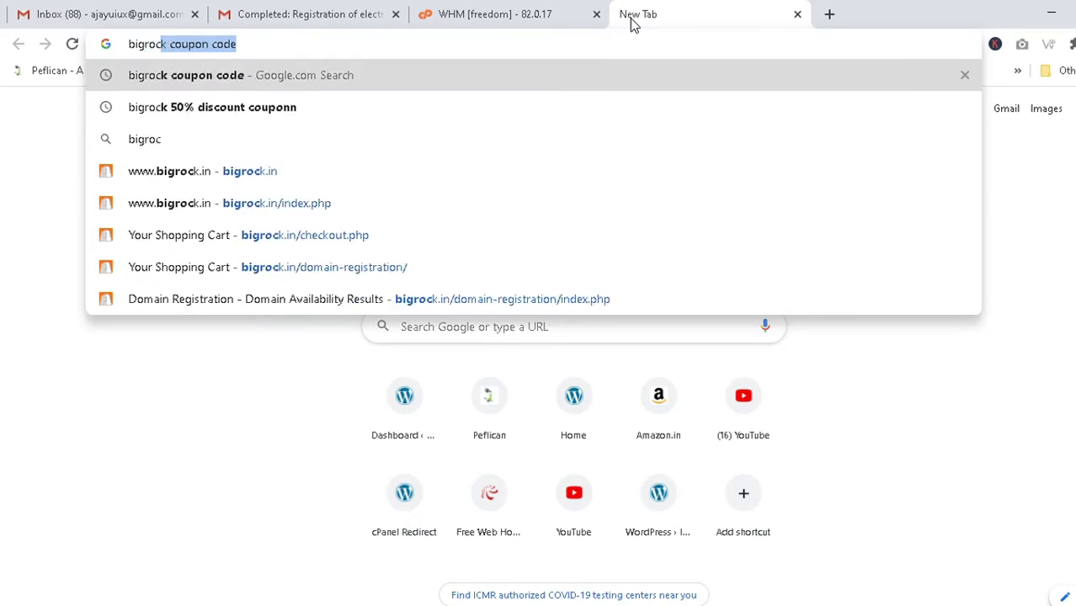
{"action": "type", "text": "k login"}
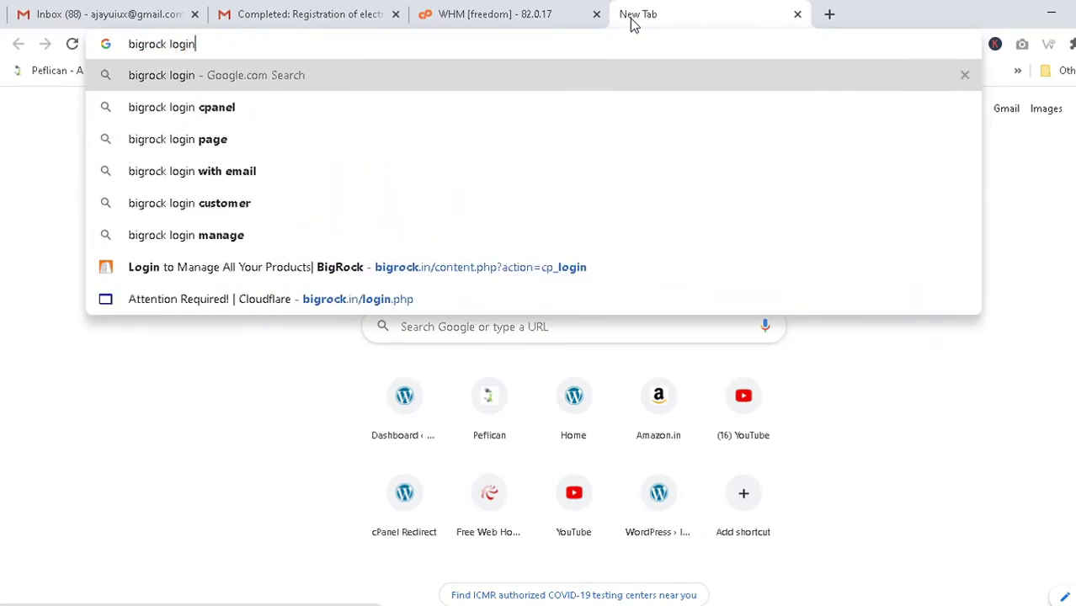
{"action": "key", "text": "Return"}
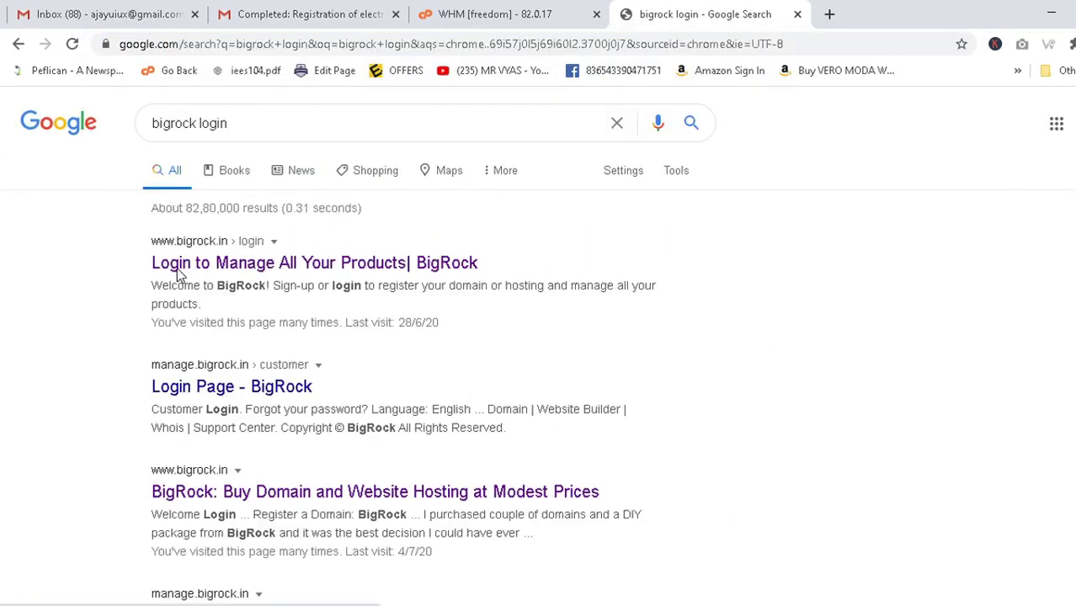
{"action": "left_click", "coordinate": [177, 268]}
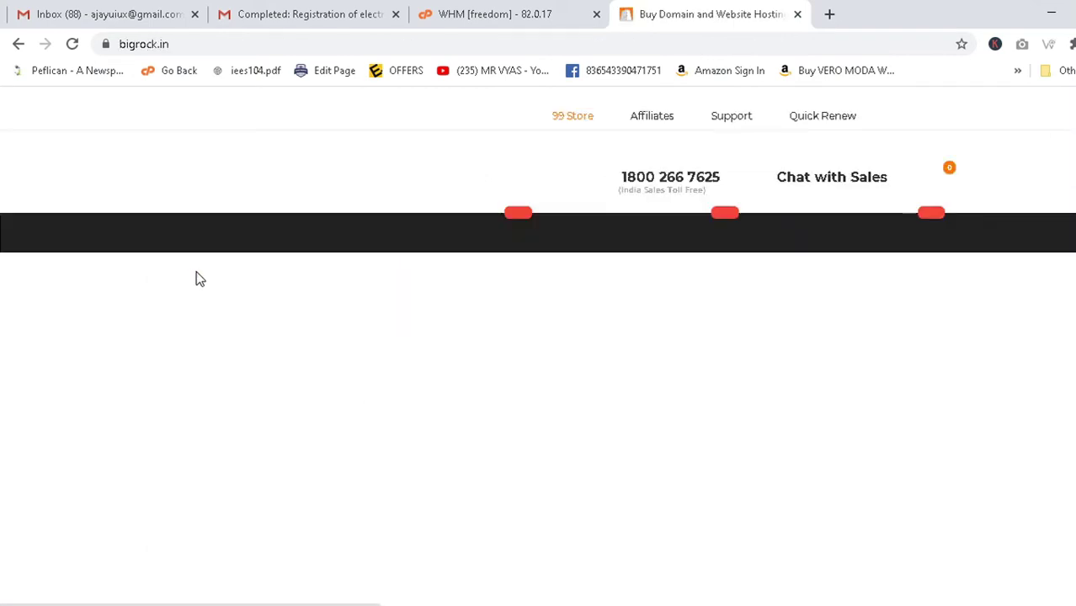
{"action": "mouse_move", "coordinate": [899, 113]}
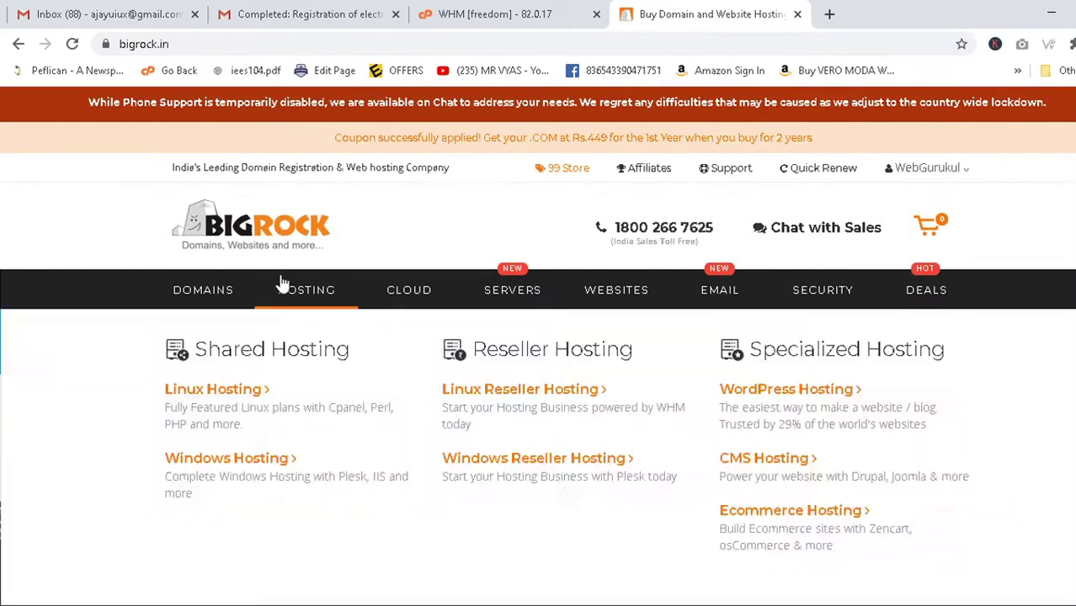
{"action": "mouse_move", "coordinate": [926, 168]}
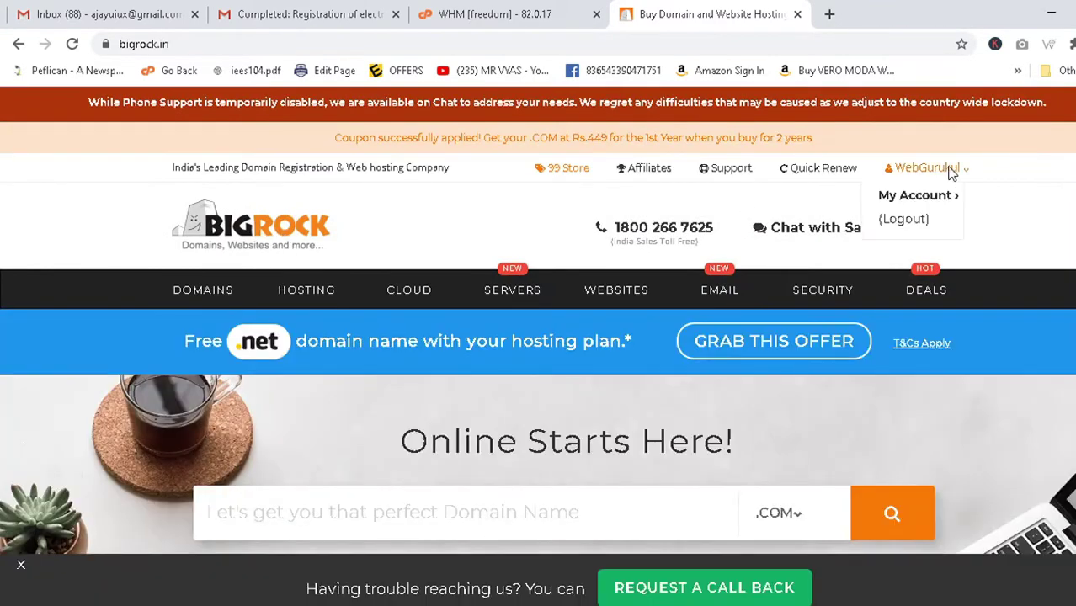
{"action": "left_click", "coordinate": [904, 221]}
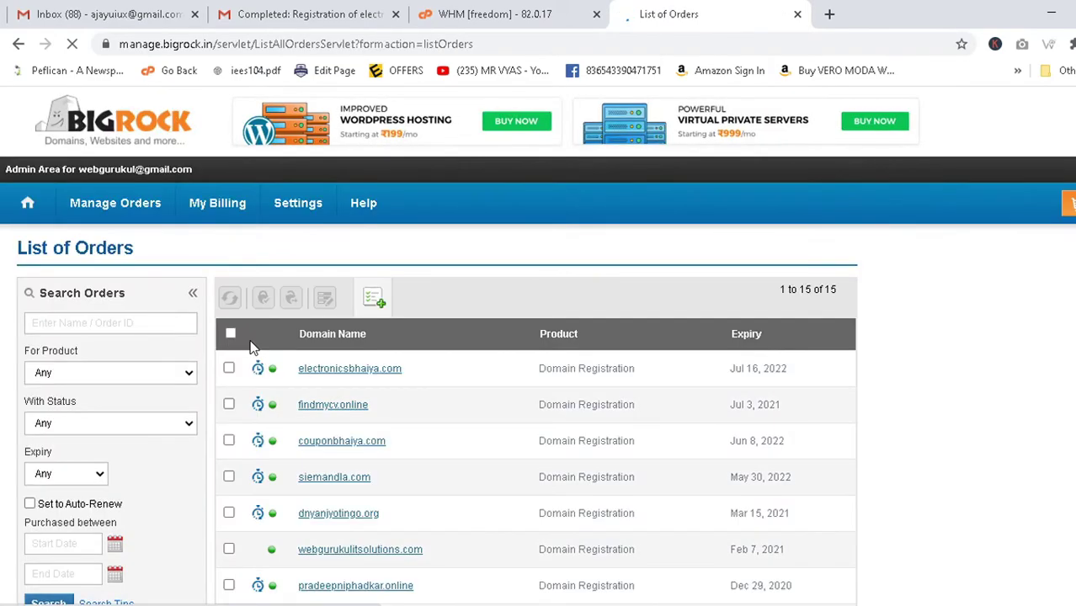
Locate electronicsbhaiya.com, expiring Jul 16, 2022, in the List of Orders, then return to the notes.
{"action": "scroll", "coordinate": [244, 337], "scroll_direction": "down", "scroll_amount": 5}
{"action": "scroll", "coordinate": [305, 332], "scroll_direction": "up", "scroll_amount": 5}
{"action": "scroll", "coordinate": [293, 358], "scroll_direction": "down", "scroll_amount": 4}
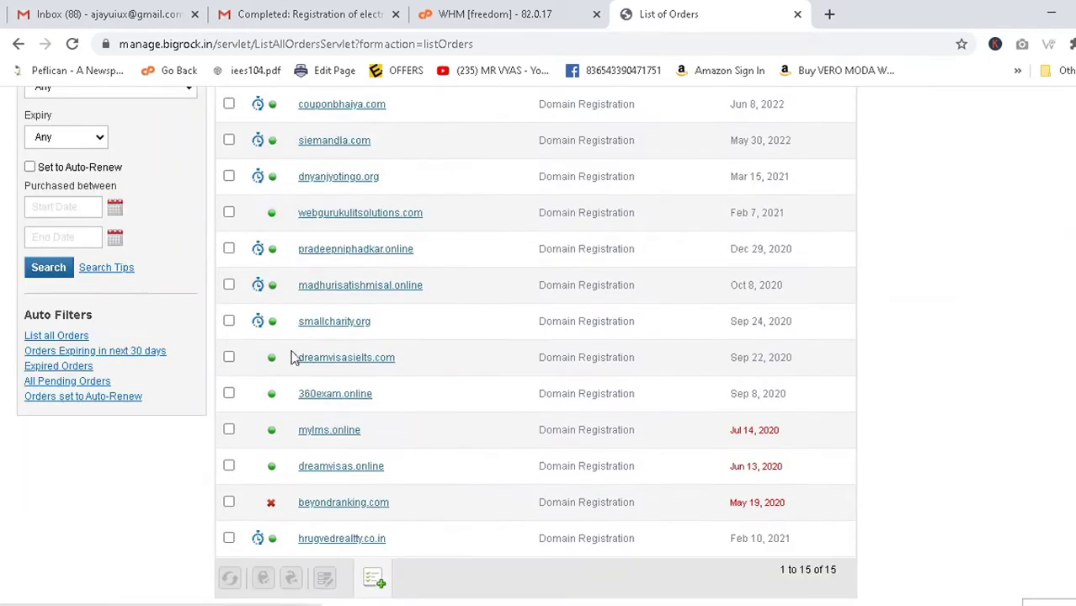
{"action": "scroll", "coordinate": [293, 358], "scroll_direction": "up", "scroll_amount": 3}
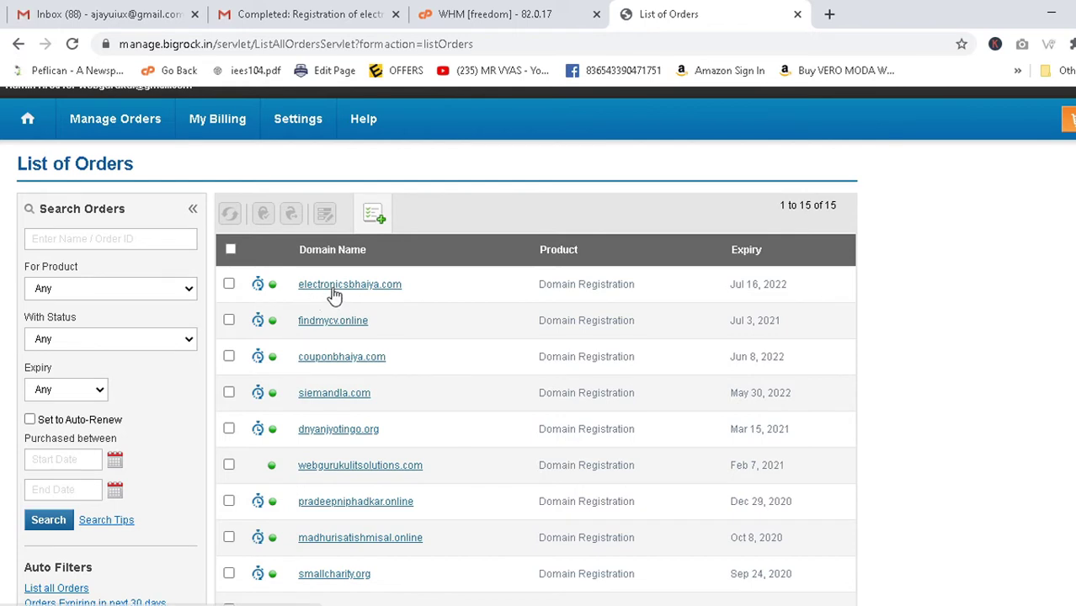
{"action": "left_click_drag", "start_coordinate": [400, 289], "coordinate": [292, 288]}
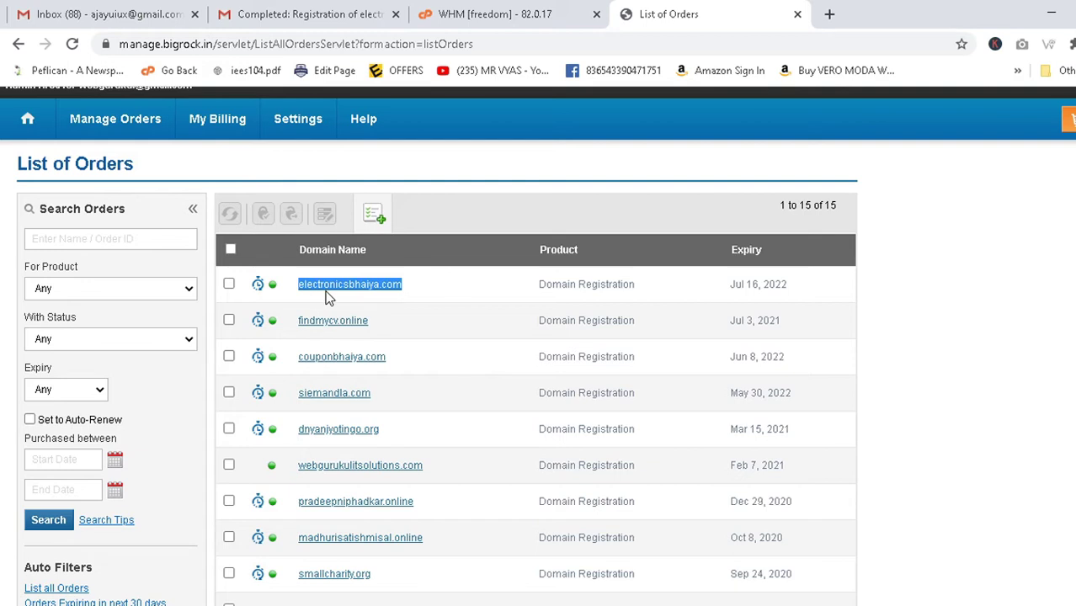
{"action": "left_click", "coordinate": [447, 295]}
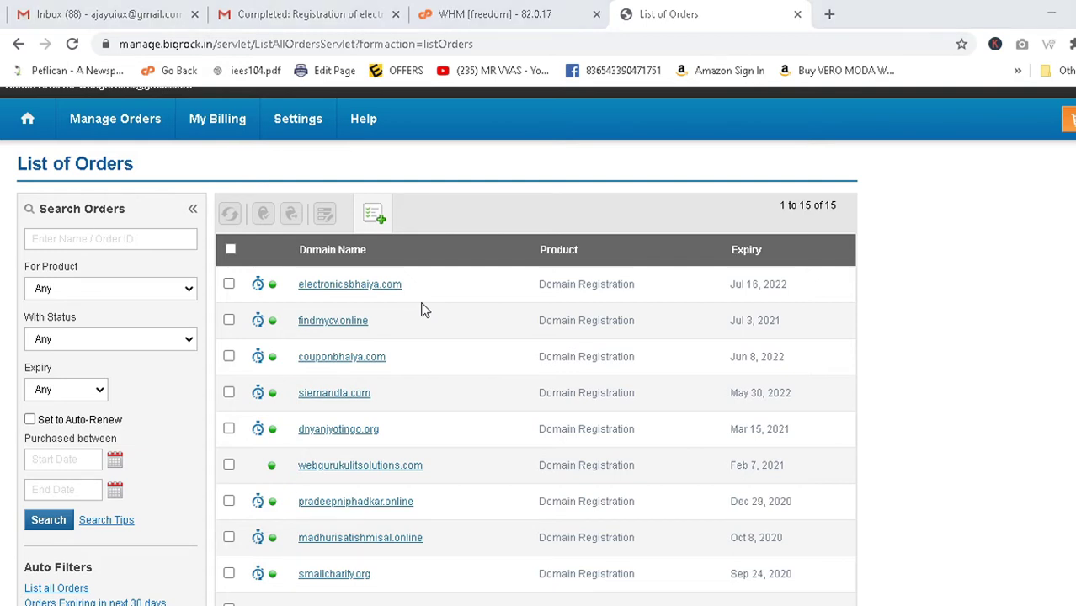
{"action": "key", "text": "alt+Tab"}
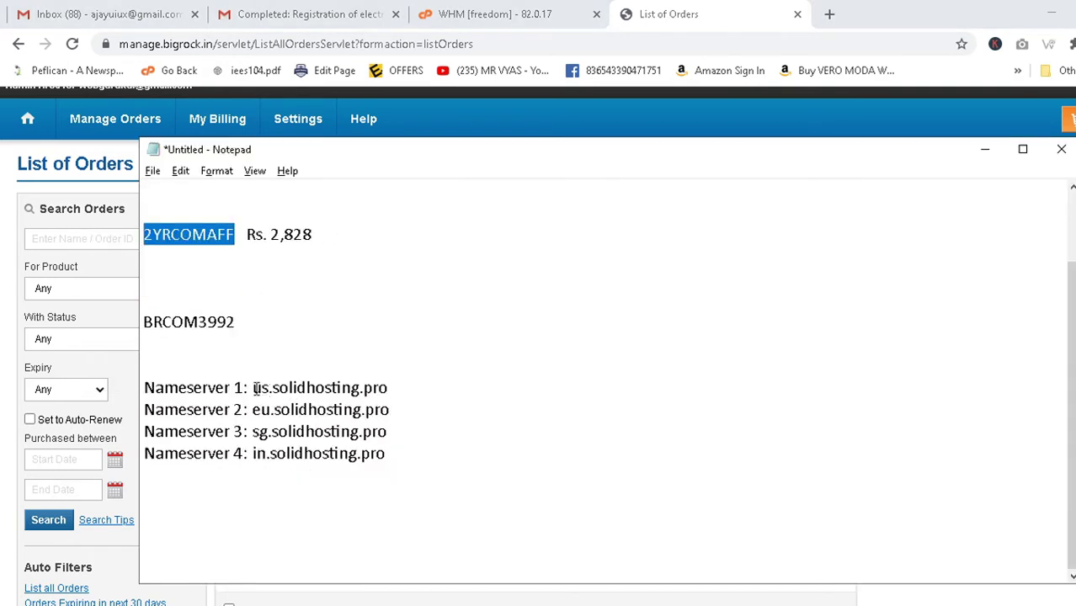
Select the first nameserver us.solidhosting.pro in the notes and go back to the order list.
{"action": "left_click_drag", "start_coordinate": [252, 387], "coordinate": [272, 410]}
{"action": "left_click", "coordinate": [404, 411]}
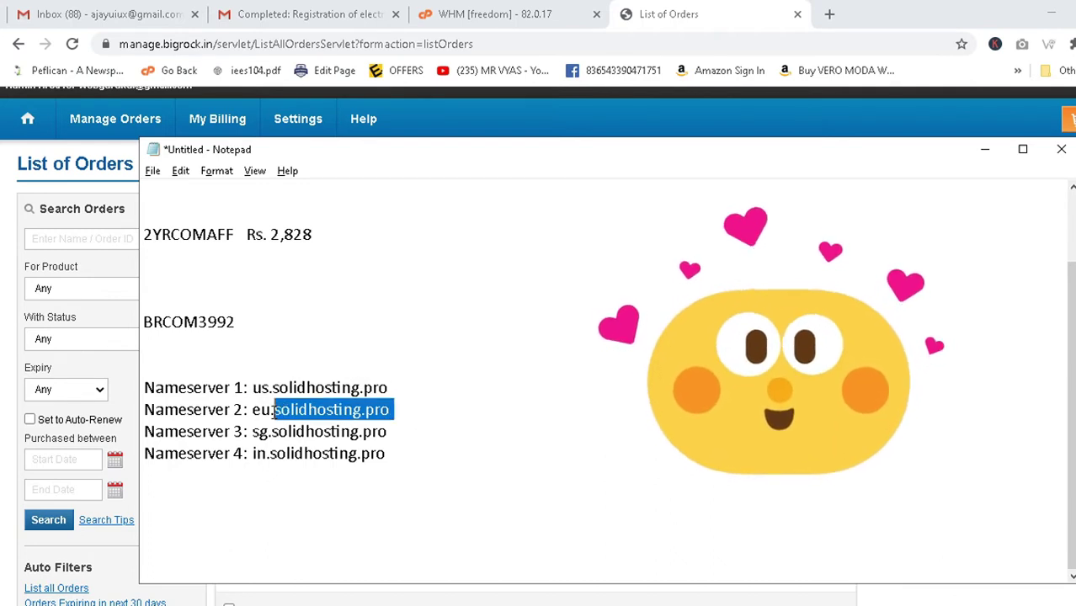
{"action": "left_click_drag", "start_coordinate": [438, 434], "coordinate": [259, 434]}
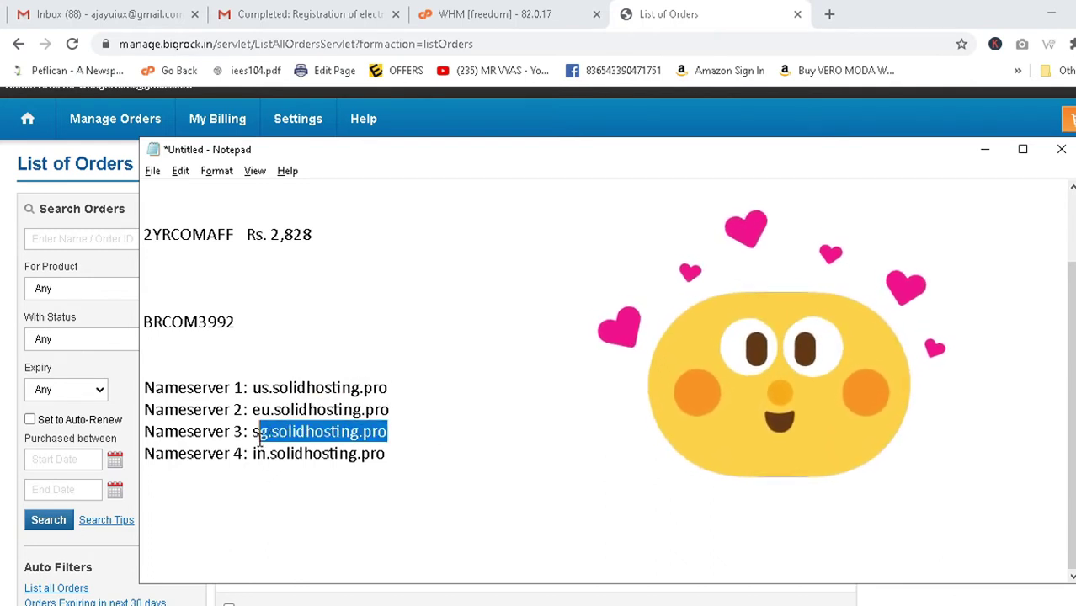
{"action": "left_click", "coordinate": [393, 450]}
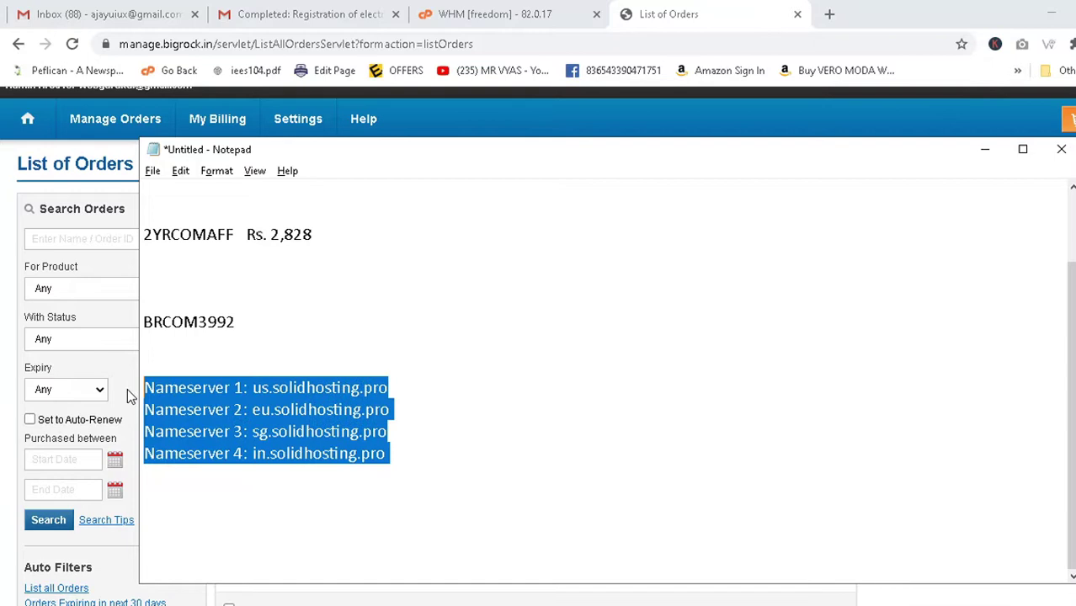
{"action": "left_click", "coordinate": [451, 370]}
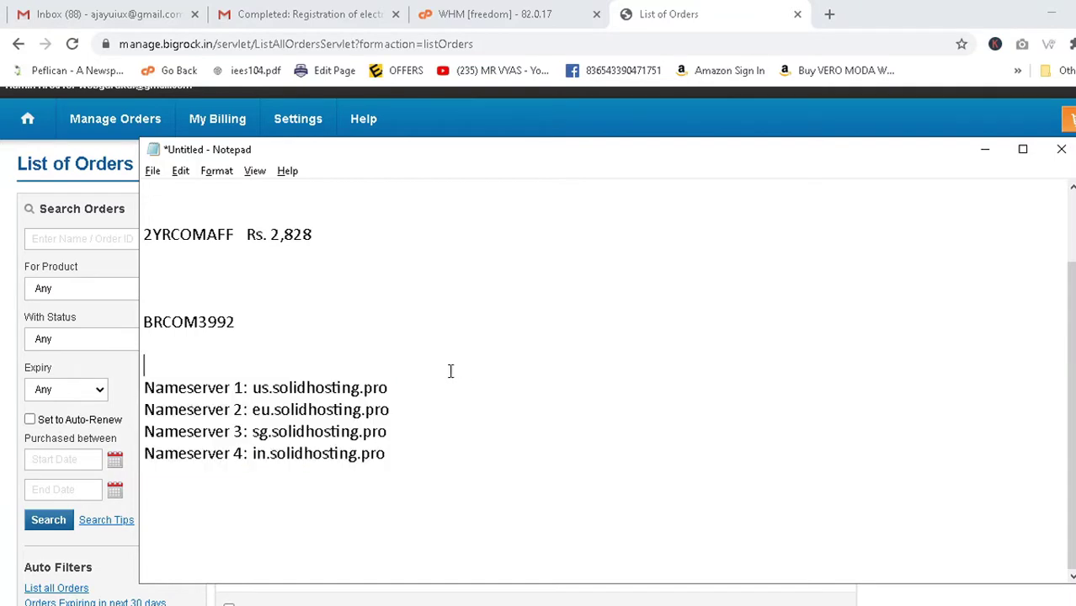
{"action": "left_click_drag", "start_coordinate": [404, 388], "coordinate": [250, 388]}
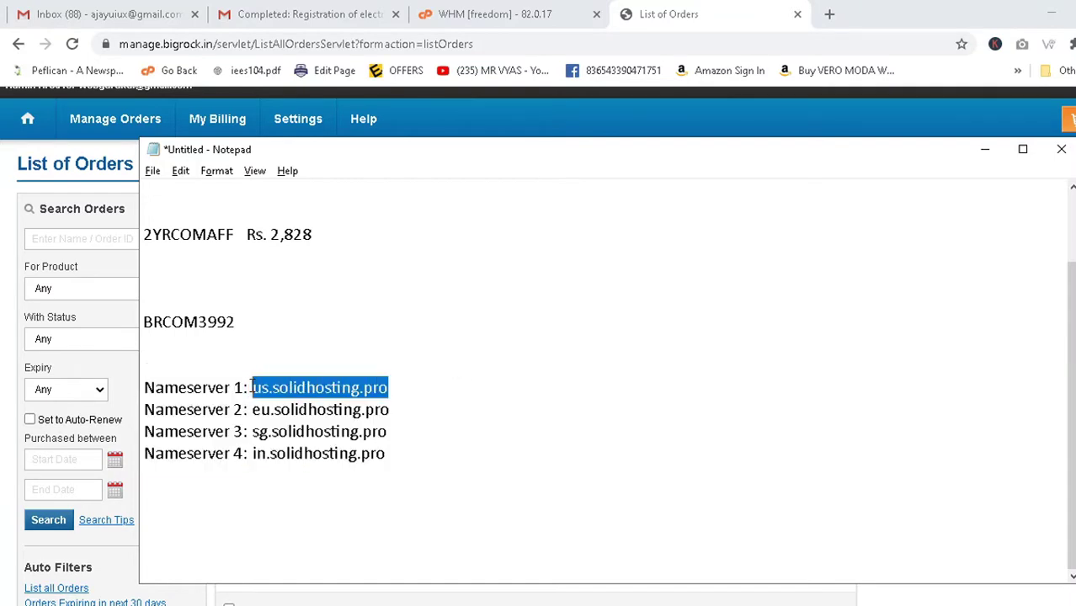
{"action": "key", "text": "alt+Tab"}
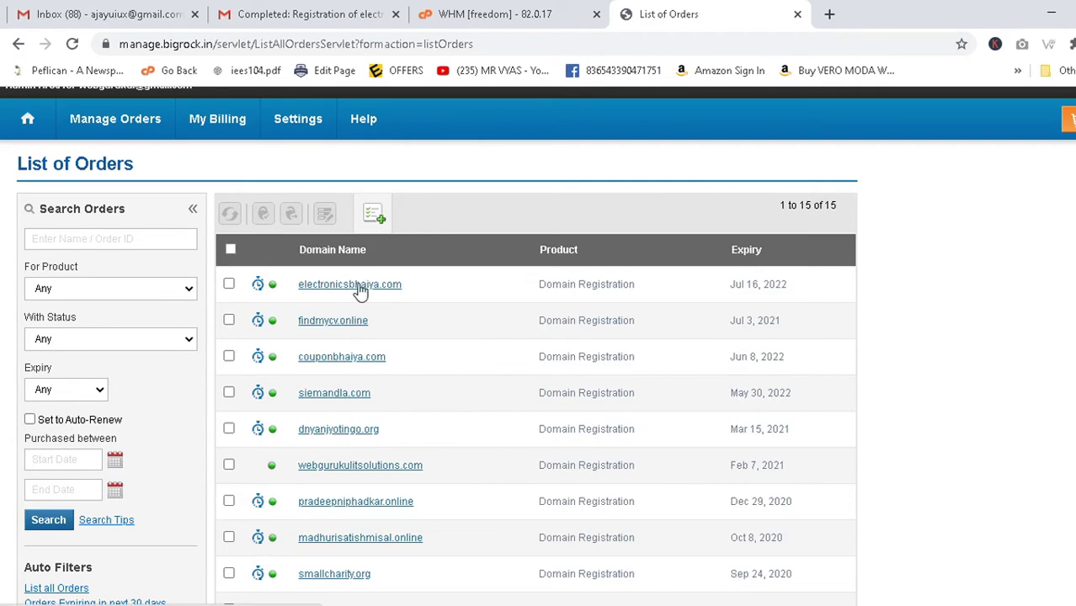
{"action": "scroll", "coordinate": [335, 326], "scroll_direction": "down", "scroll_amount": 1}
{"action": "scroll", "coordinate": [320, 516], "scroll_direction": "up", "scroll_amount": 1}
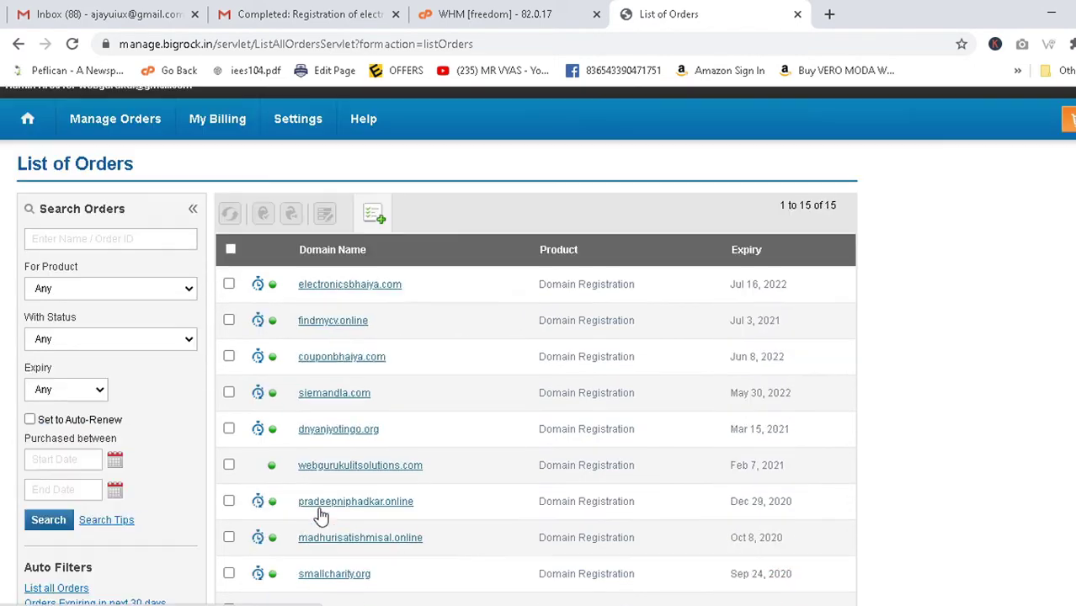
Open the electronicsbhaiya.com order and dismiss the Auto Renewal dialog without changes.
{"action": "left_click", "coordinate": [383, 294]}
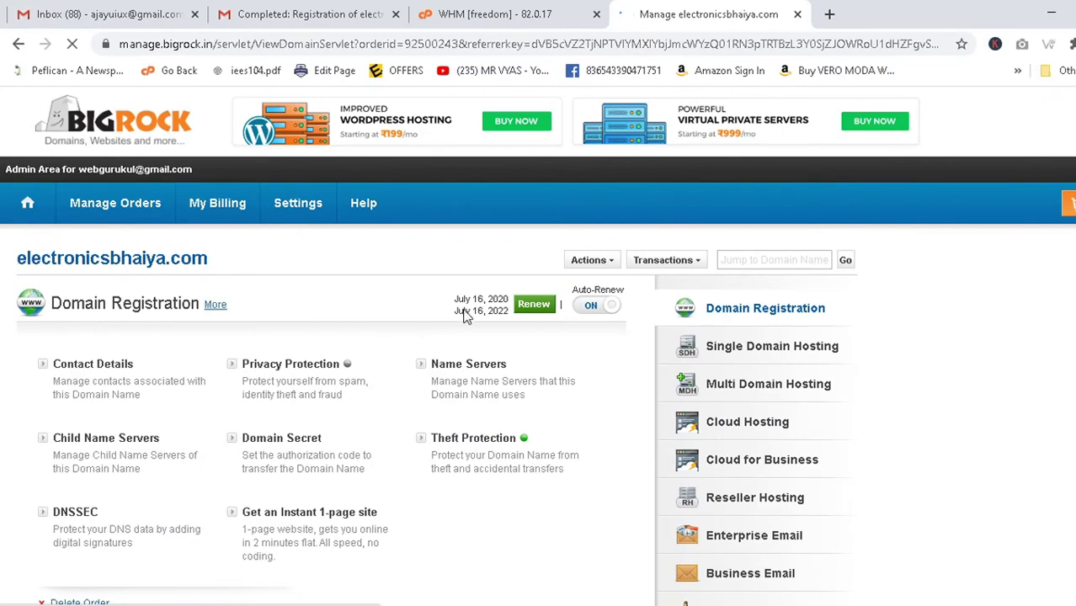
{"action": "scroll", "coordinate": [463, 318], "scroll_direction": "down", "scroll_amount": 3}
{"action": "scroll", "coordinate": [555, 356], "scroll_direction": "up", "scroll_amount": 1}
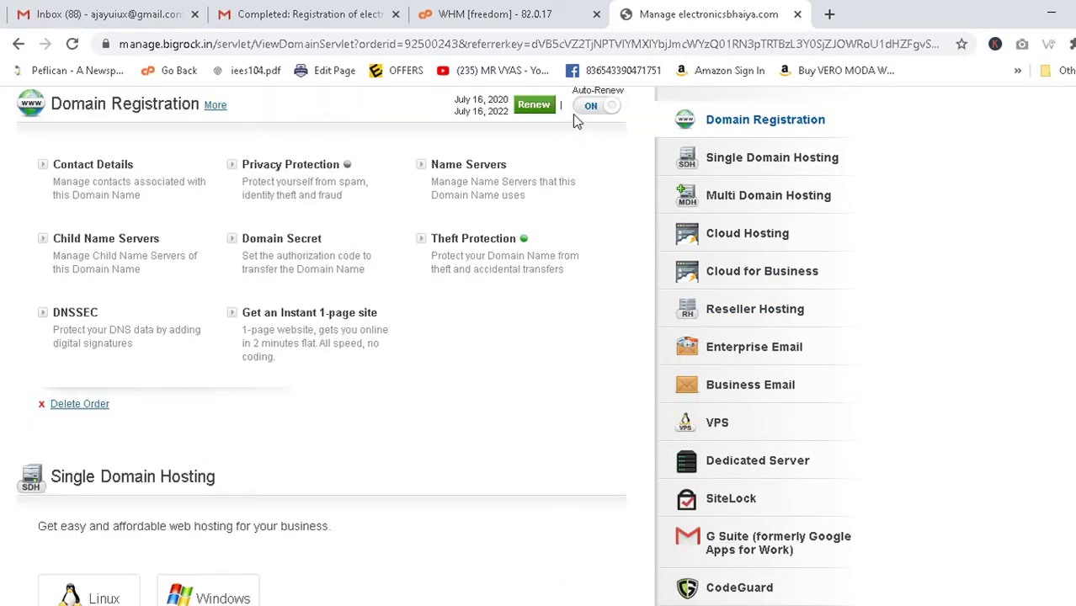
{"action": "left_click", "coordinate": [588, 106]}
{"action": "left_click", "coordinate": [774, 320]}
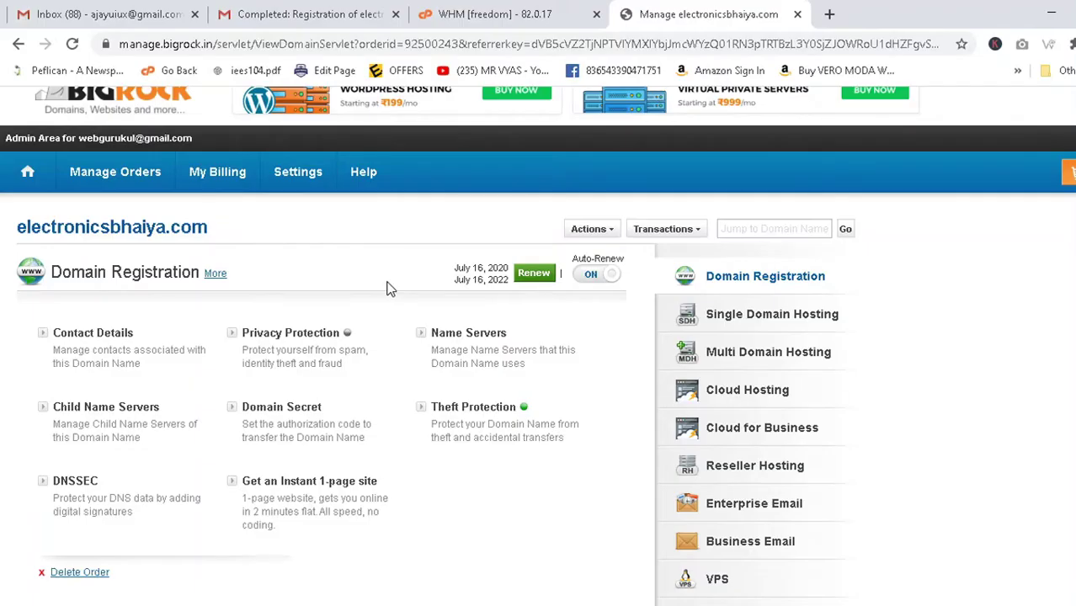
Open Name Servers for electronicsbhaiya.com and delete the four existing name server values.
{"action": "left_click", "coordinate": [449, 336]}
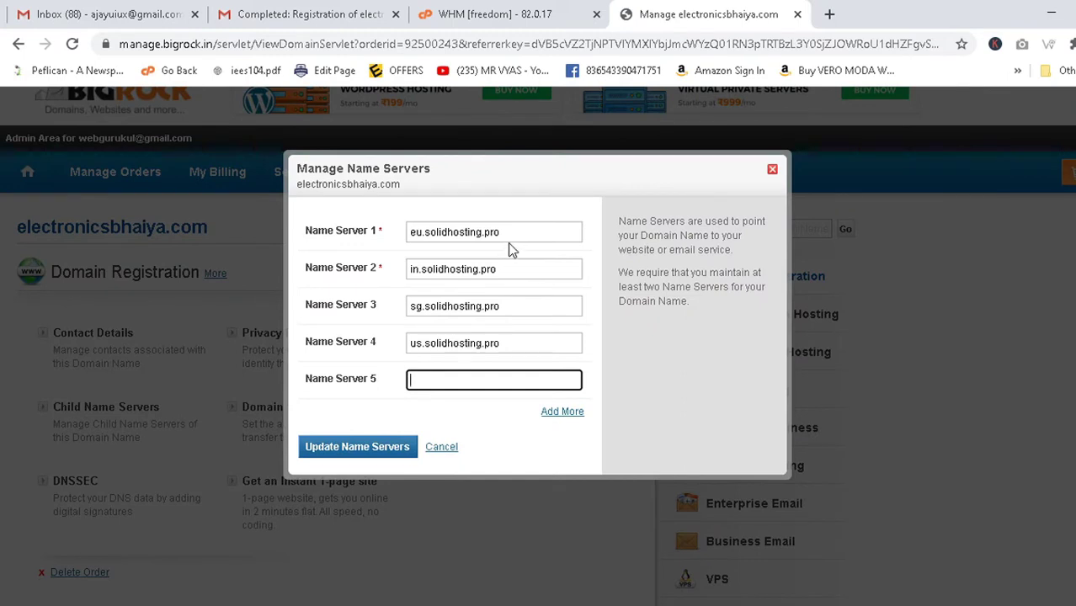
{"action": "left_click_drag", "start_coordinate": [505, 233], "coordinate": [263, 234]}
{"action": "key", "text": "BackSpace"}
{"action": "left_click_drag", "start_coordinate": [508, 268], "coordinate": [262, 269]}
{"action": "key", "text": "BackSpace"}
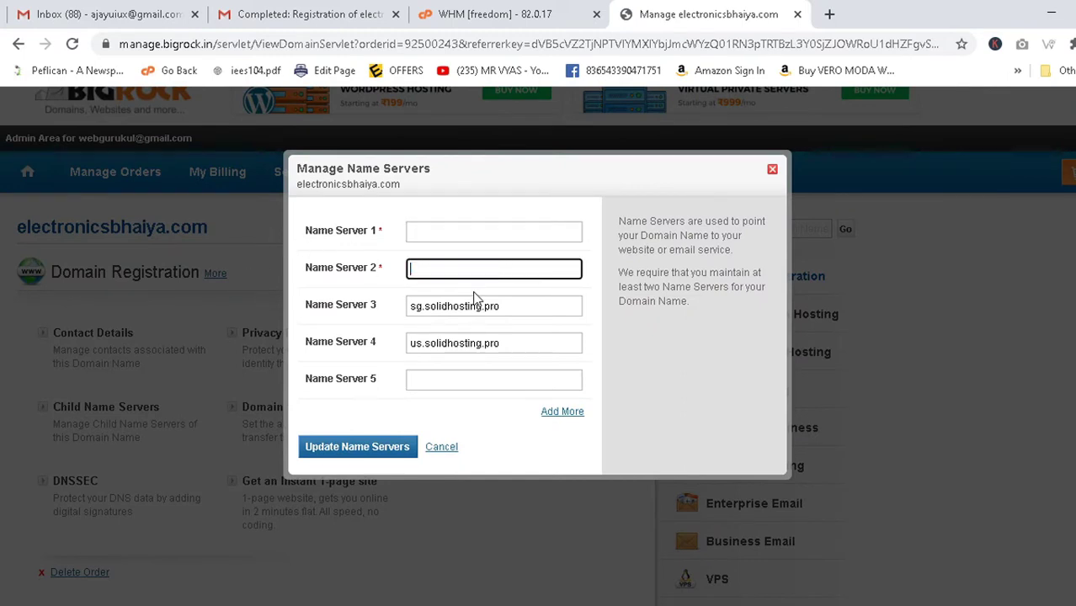
{"action": "left_click_drag", "start_coordinate": [514, 306], "coordinate": [262, 307]}
{"action": "key", "text": "BackSpace"}
{"action": "left_click_drag", "start_coordinate": [515, 342], "coordinate": [162, 364]}
{"action": "key", "text": "ctrl+c"}
{"action": "key", "text": "BackSpace"}
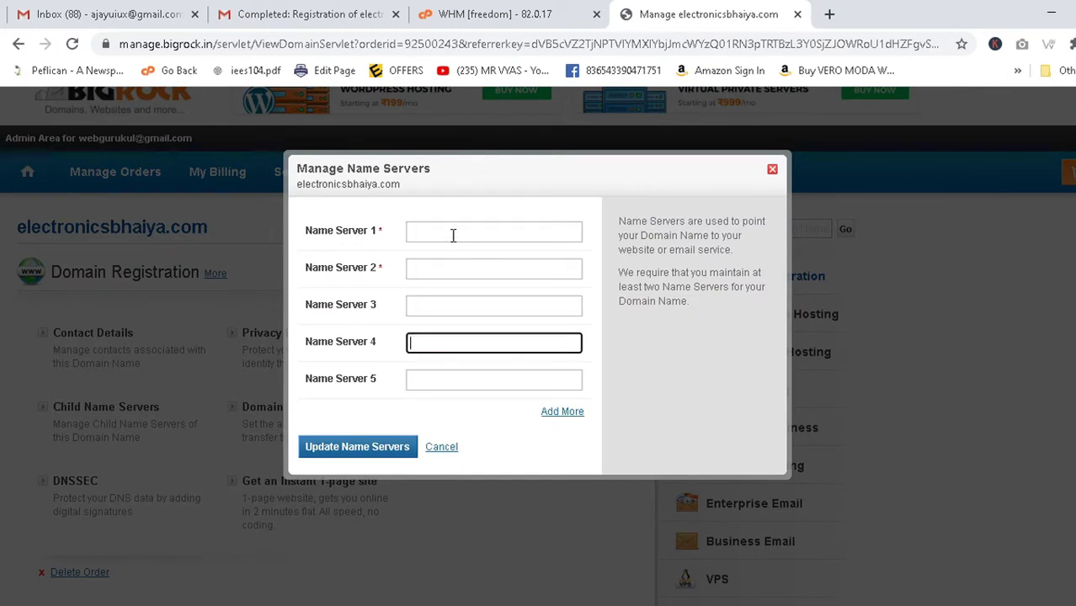
Clear the autofilled text that reappeared in all five name server fields.
{"action": "left_click", "coordinate": [432, 233]}
{"action": "left_click", "coordinate": [428, 276]}
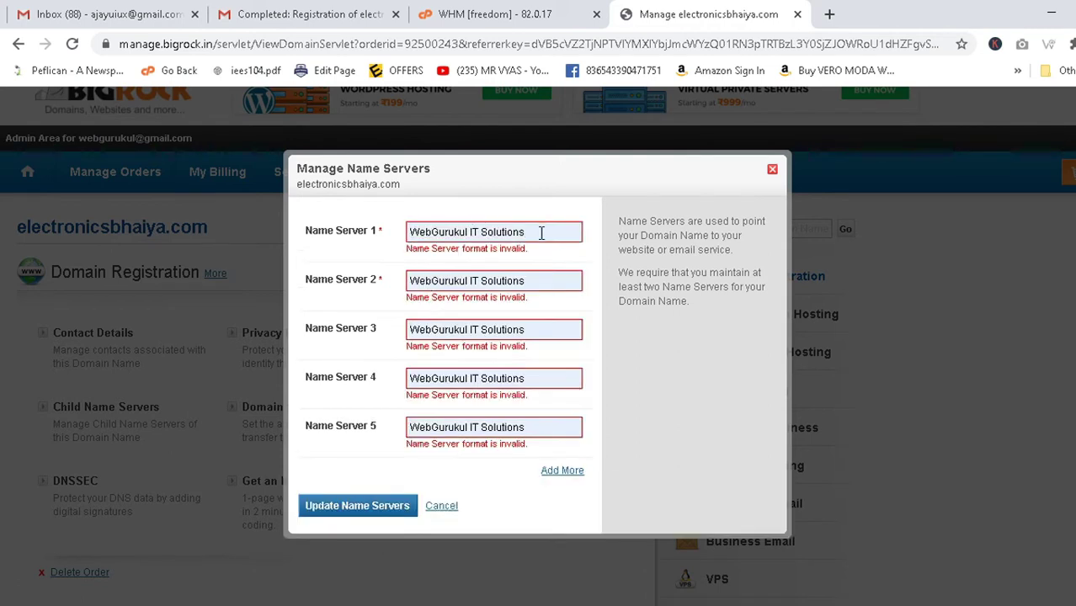
{"action": "left_click_drag", "start_coordinate": [541, 233], "coordinate": [192, 256]}
{"action": "key", "text": "BackSpace"}
{"action": "left_click_drag", "start_coordinate": [541, 283], "coordinate": [404, 283]}
{"action": "key", "text": "BackSpace"}
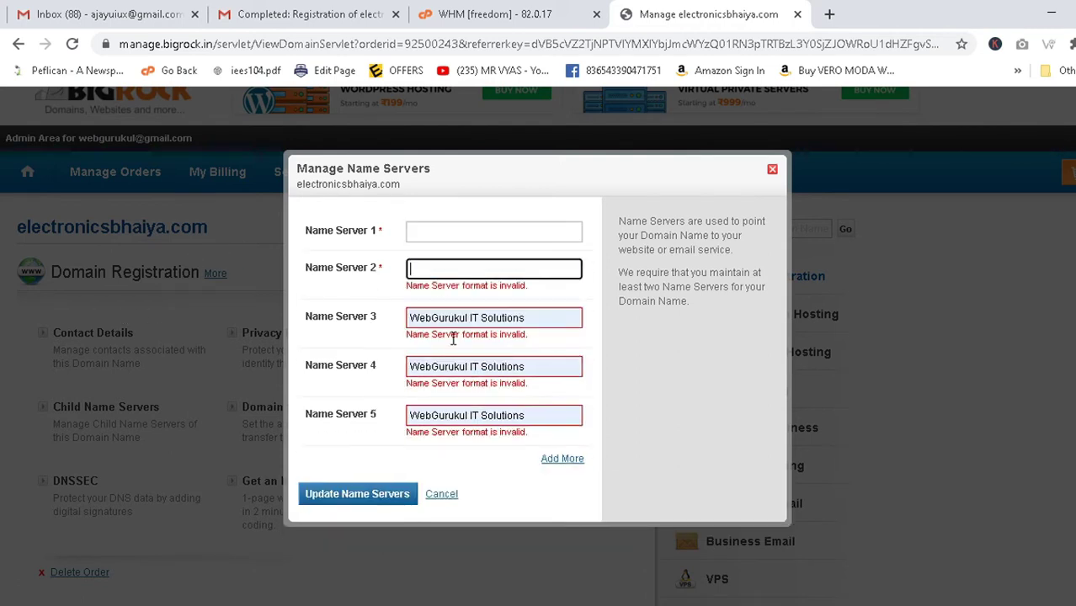
{"action": "left_click_drag", "start_coordinate": [430, 317], "coordinate": [539, 318]}
{"action": "key", "text": "BackSpace"}
{"action": "left_click_drag", "start_coordinate": [571, 354], "coordinate": [298, 356]}
{"action": "key", "text": "BackSpace"}
{"action": "left_click_drag", "start_coordinate": [554, 385], "coordinate": [409, 393]}
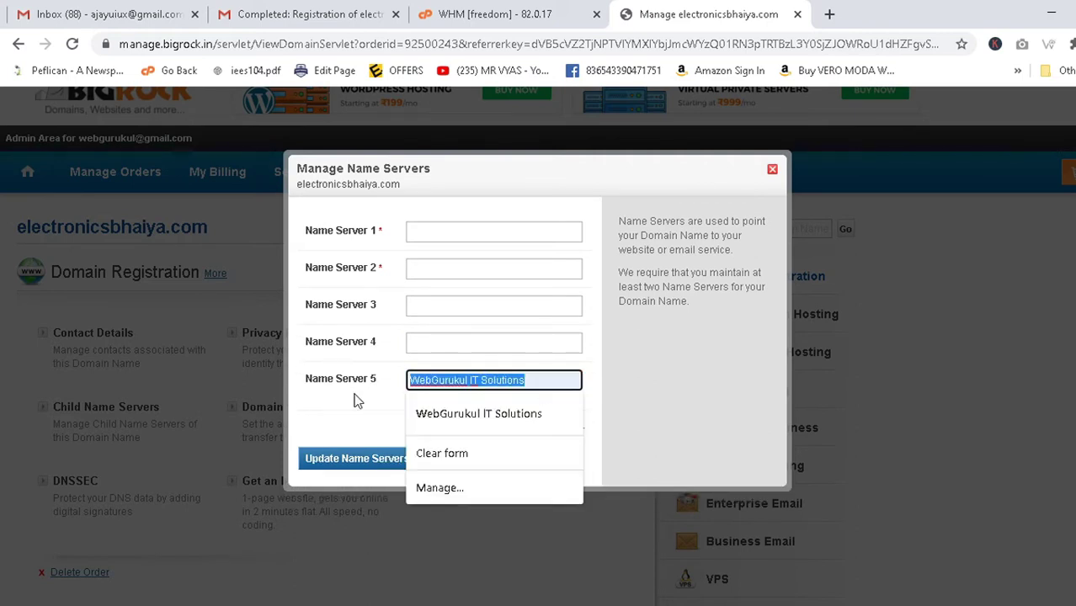
{"action": "key", "text": "BackSpace"}
{"action": "left_click", "coordinate": [606, 316]}
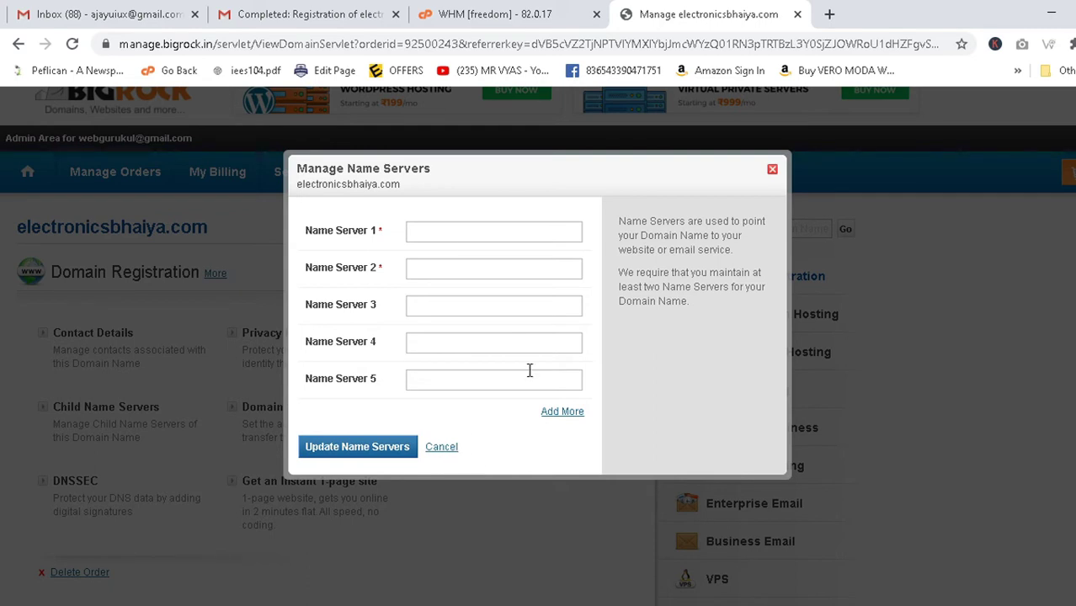
Empty all five name server fields once more and check the solidhosting.pro list in Notepad.
{"action": "left_click", "coordinate": [444, 227]}
{"action": "key", "text": "Down"}
{"action": "key", "text": "Return"}
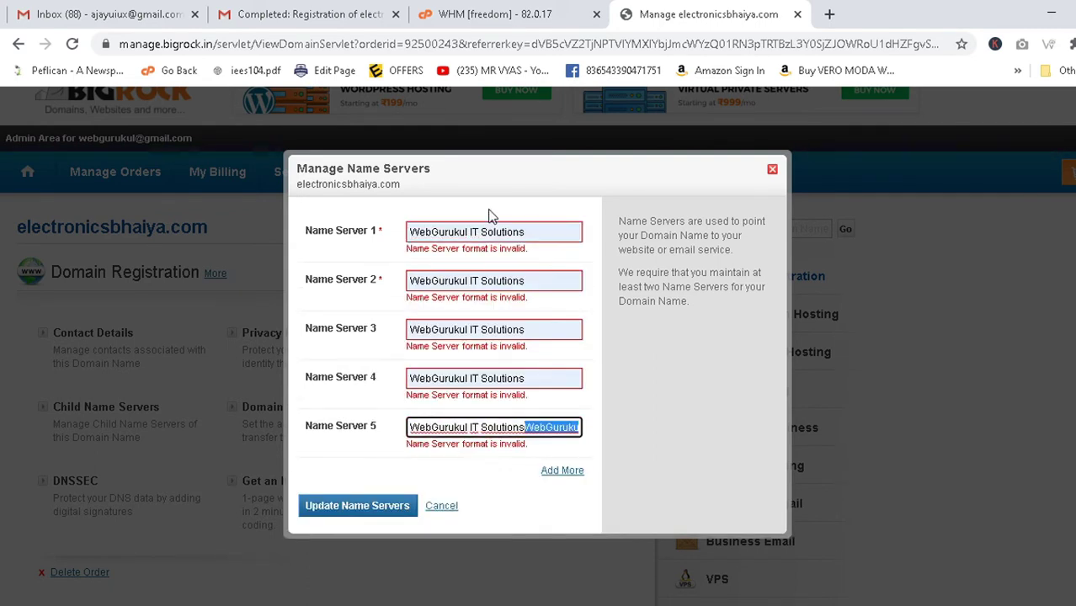
{"action": "left_click", "coordinate": [511, 221]}
{"action": "left_click_drag", "start_coordinate": [511, 229], "coordinate": [307, 226]}
{"action": "key", "text": "BackSpace"}
{"action": "triple_click", "coordinate": [546, 280]}
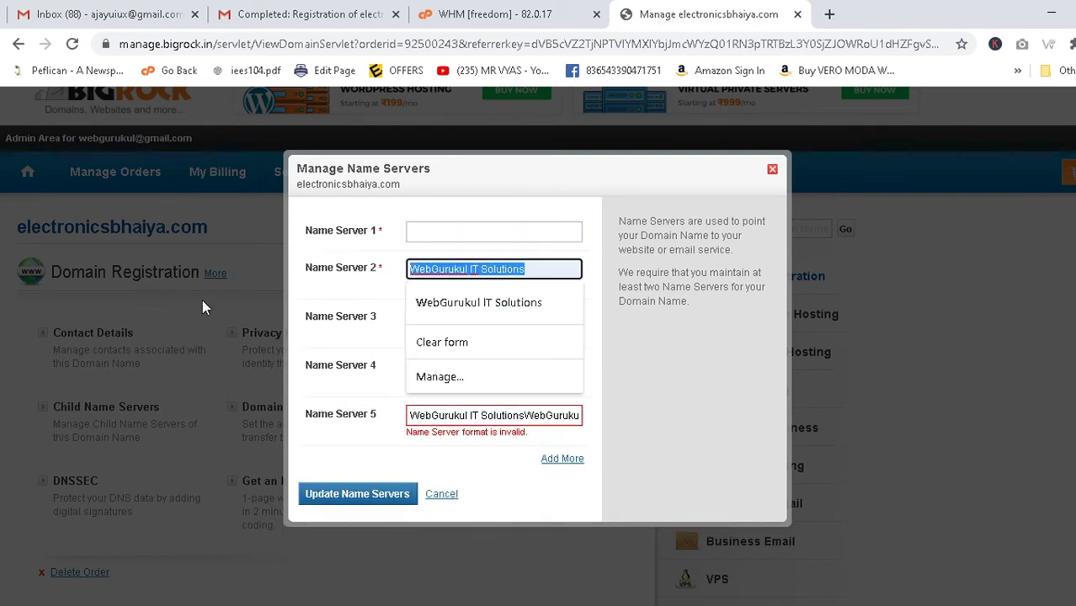
{"action": "key", "text": "BackSpace"}
{"action": "triple_click", "coordinate": [547, 308]}
{"action": "key", "text": "BackSpace"}
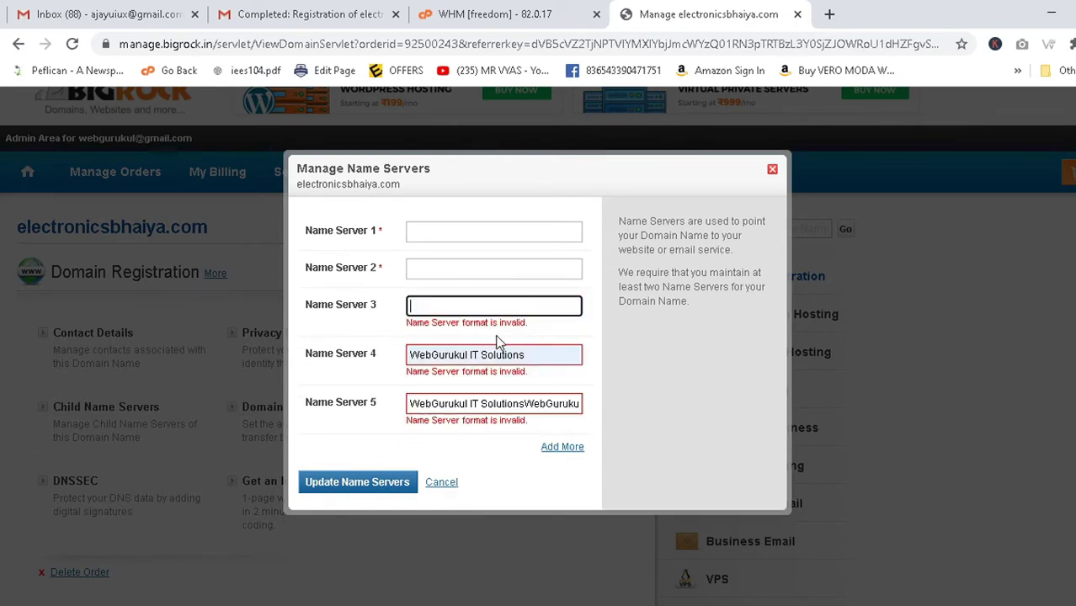
{"action": "triple_click", "coordinate": [543, 346]}
{"action": "key", "text": "BackSpace"}
{"action": "triple_click", "coordinate": [539, 396]}
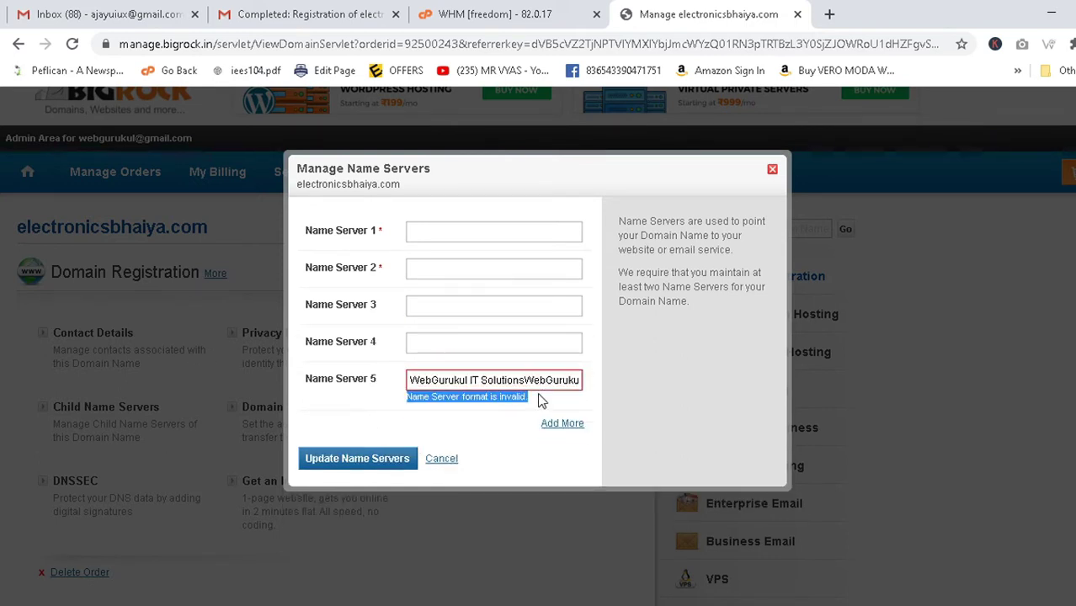
{"action": "left_click", "coordinate": [521, 379]}
{"action": "triple_click", "coordinate": [521, 380]}
{"action": "key", "text": "BackSpace"}
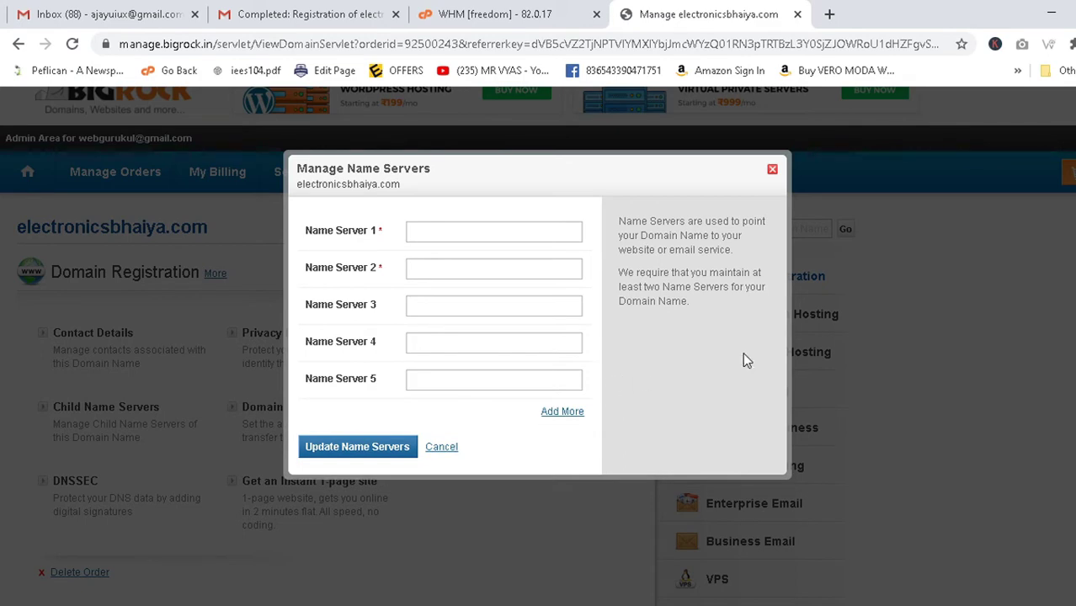
{"action": "key", "text": "alt+Tab"}
{"action": "key", "text": "alt+Tab"}
Paste us.solidhosting.pro and eu.solidhosting.pro into Name Server 1 and 2.
{"action": "left_click", "coordinate": [445, 236]}
{"action": "key", "text": "ctrl+v"}
{"action": "key", "text": "alt+Tab"}
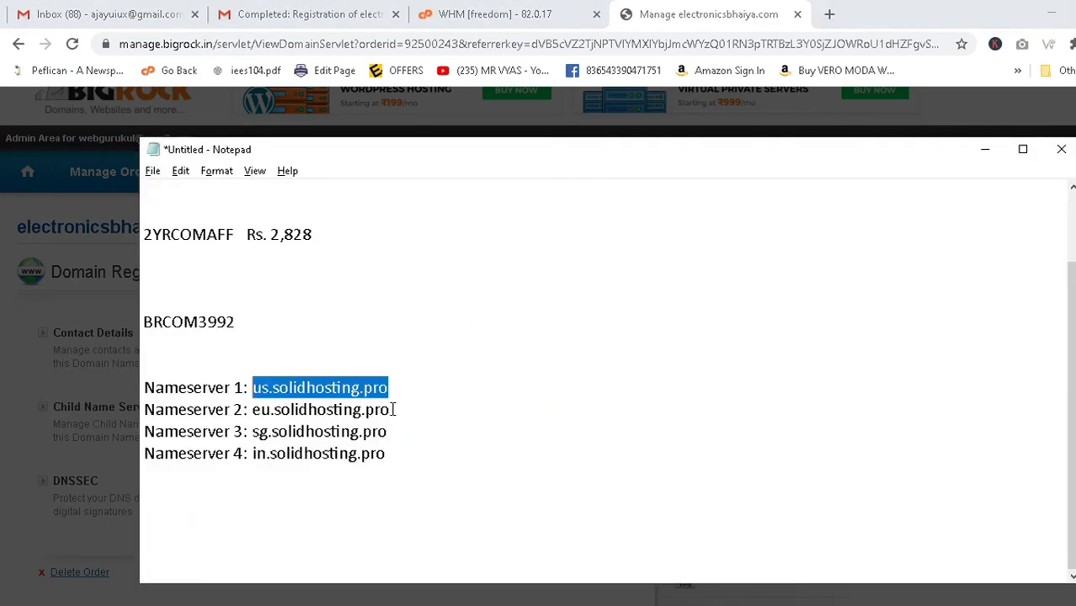
{"action": "left_click_drag", "start_coordinate": [394, 409], "coordinate": [253, 413]}
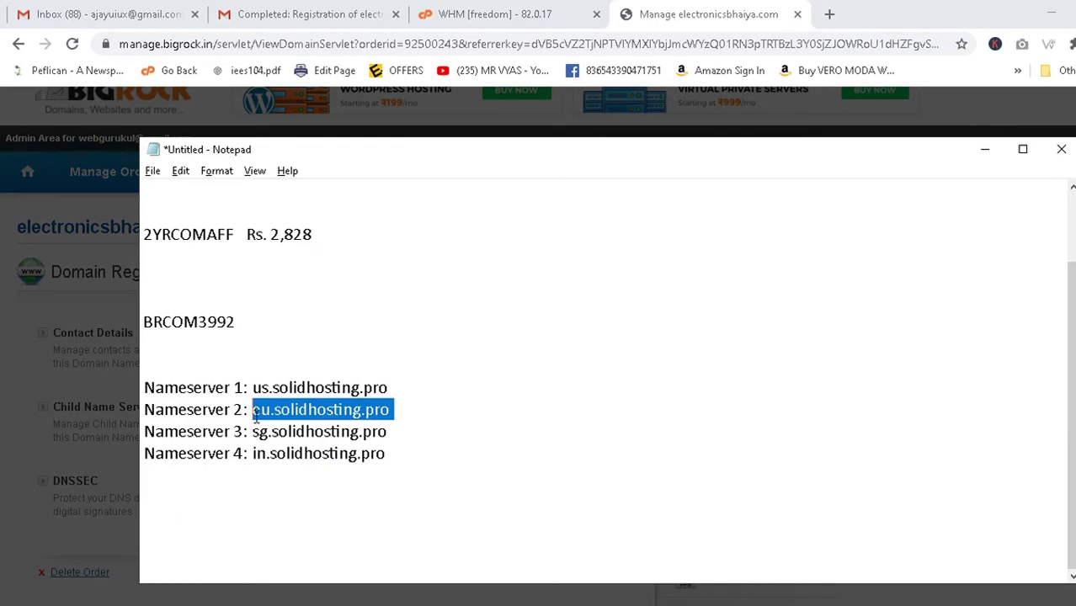
{"action": "key", "text": "ctrl+c"}
{"action": "key", "text": "alt+Tab"}
{"action": "left_click", "coordinate": [413, 268]}
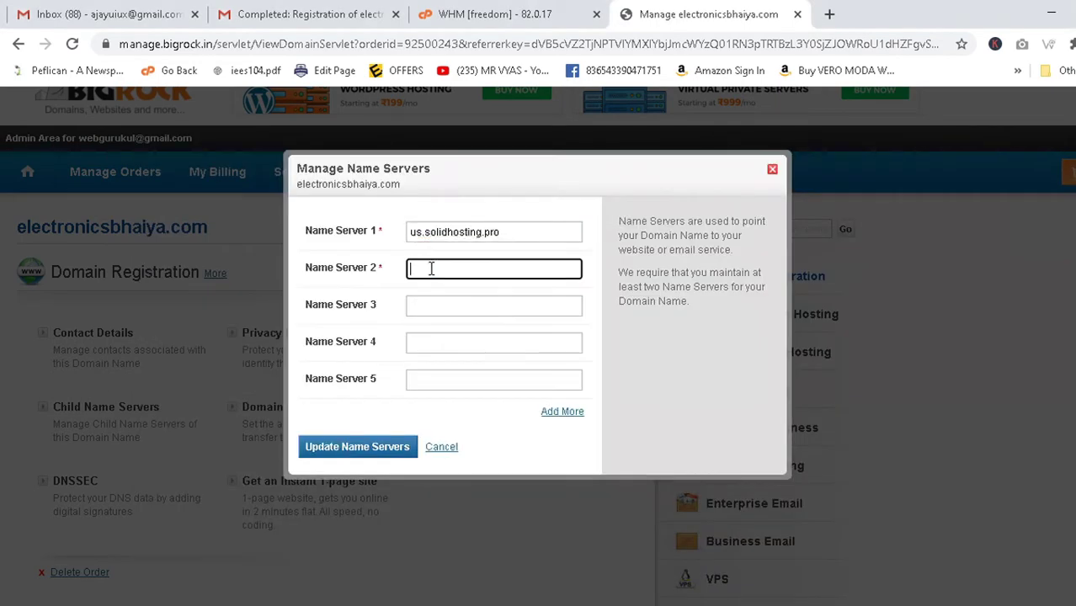
{"action": "key", "text": "ctrl+v"}
Copy sg.solidhosting.pro and in.solidhosting.pro from Notepad into Name Server 3 and 4.
{"action": "key", "text": "alt+Tab"}
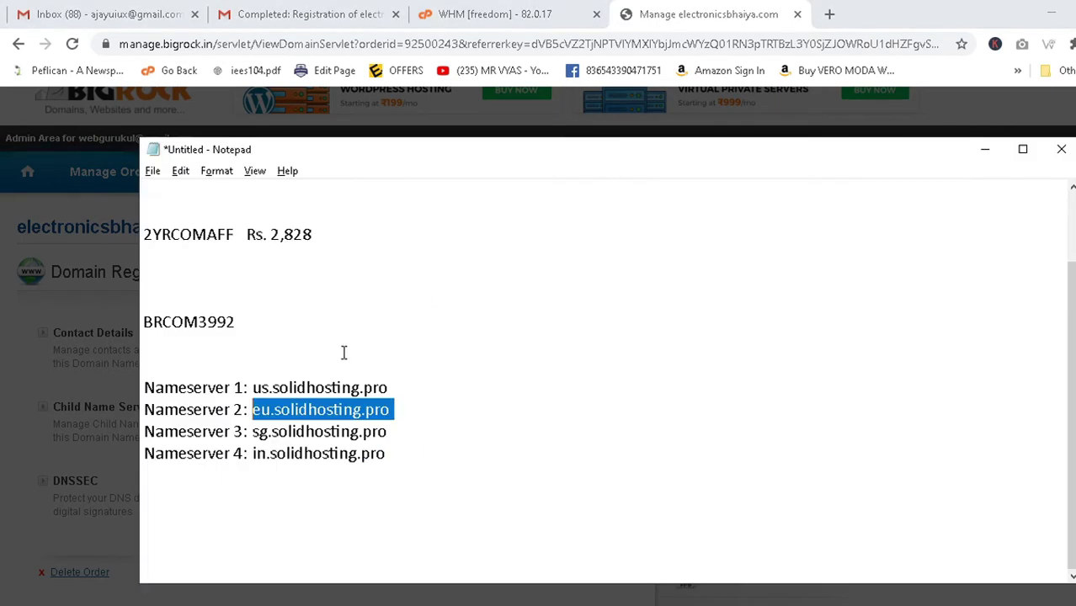
{"action": "left_click_drag", "start_coordinate": [254, 431], "coordinate": [392, 431]}
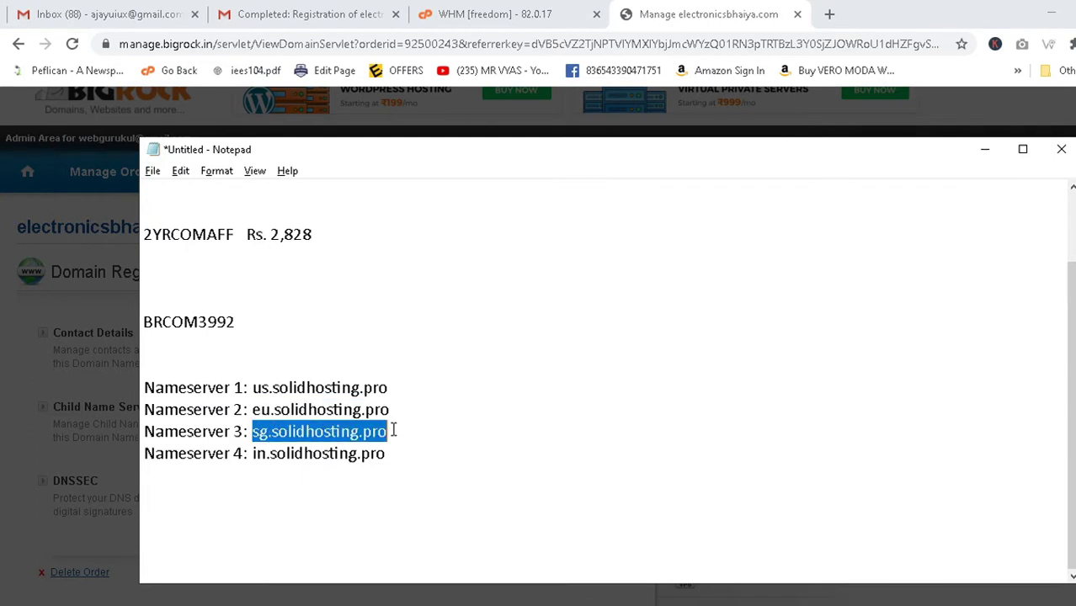
{"action": "key", "text": "ctrl+c"}
{"action": "key", "text": "alt+Tab"}
{"action": "left_click", "coordinate": [424, 314]}
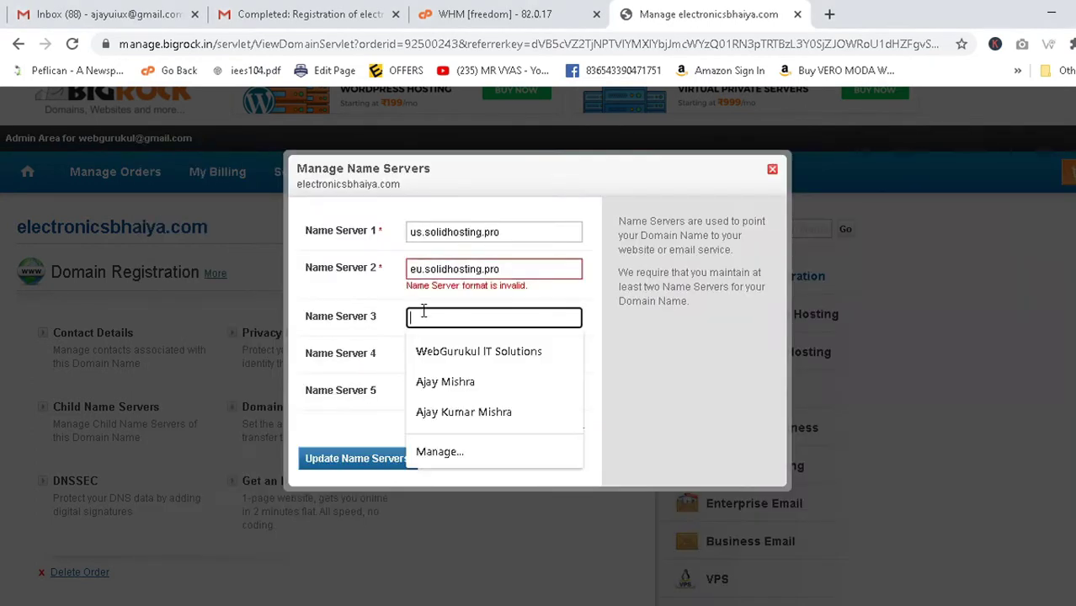
{"action": "key", "text": "ctrl+v"}
{"action": "key", "text": "alt+Tab"}
{"action": "left_click_drag", "start_coordinate": [389, 456], "coordinate": [255, 459]}
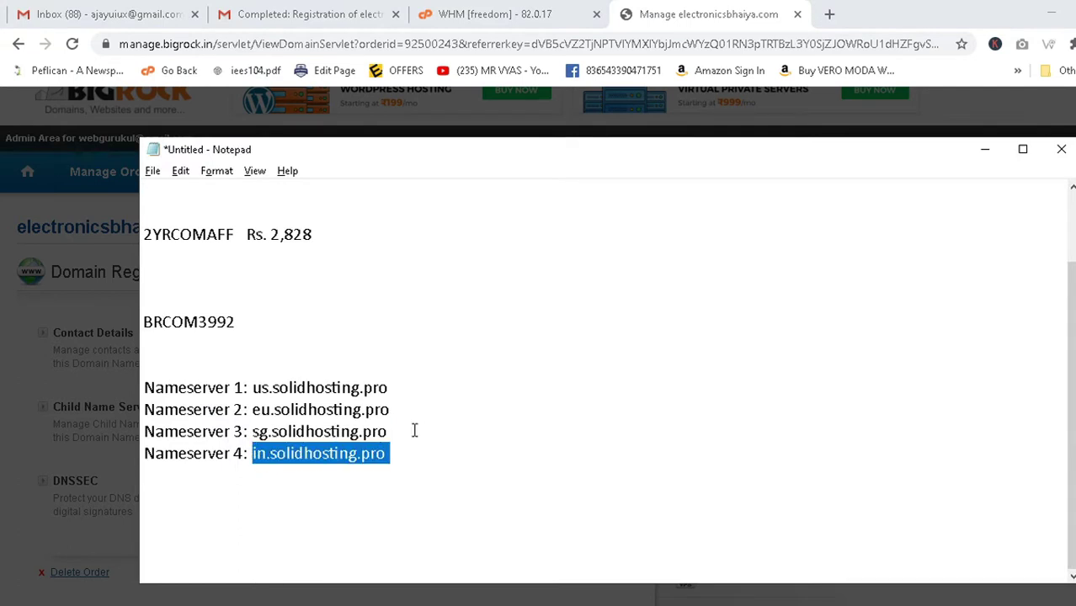
{"action": "key", "text": "ctrl+c"}
{"action": "key", "text": "alt+Tab"}
{"action": "left_click", "coordinate": [456, 349]}
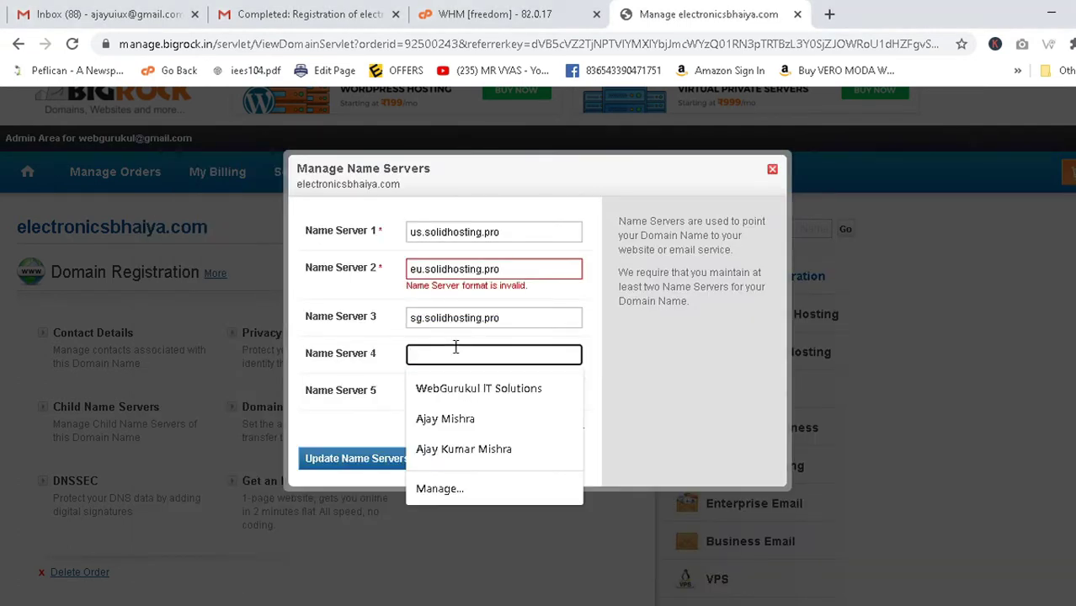
{"action": "key", "text": "ctrl+v"}
Delete the invalid pasted values from Name Server fields 1 through 4.
{"action": "left_click", "coordinate": [646, 364]}
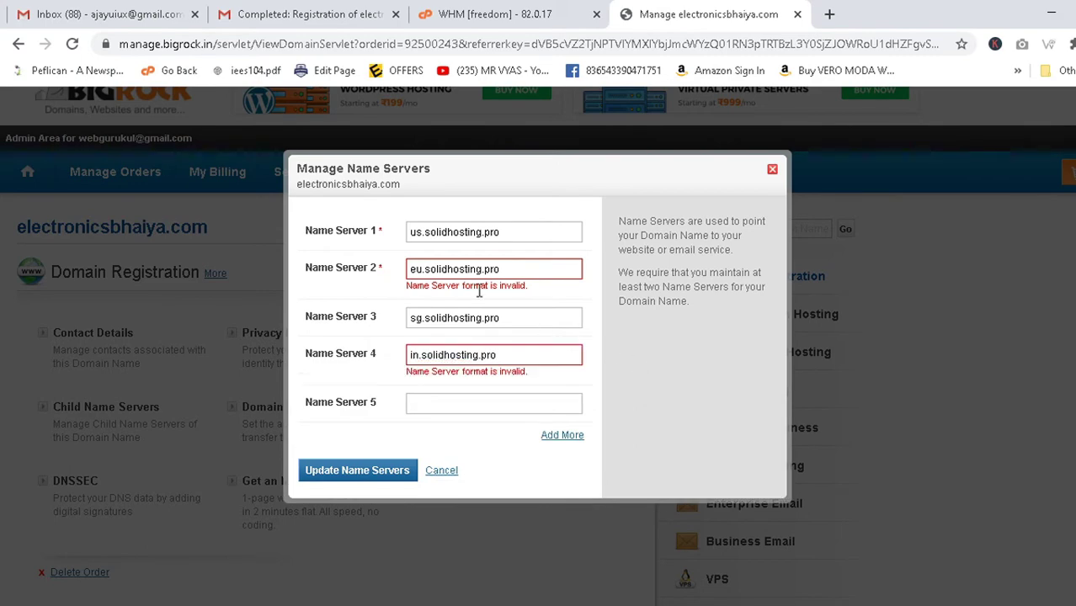
{"action": "key", "text": "alt+Tab"}
{"action": "key", "text": "alt+Tab"}
{"action": "key", "text": "alt+Tab"}
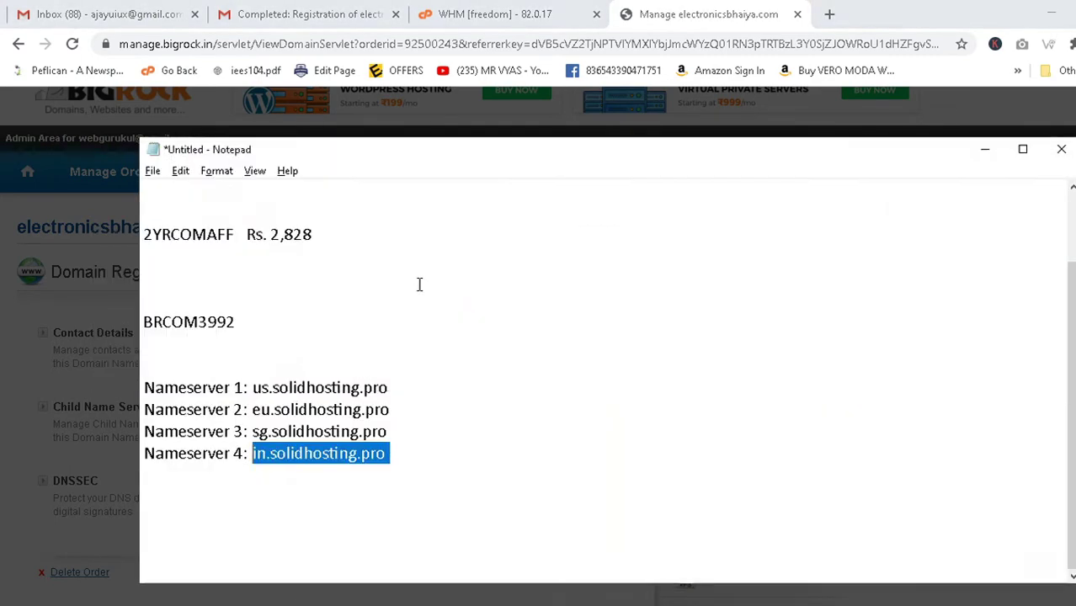
{"action": "key", "text": "alt+Tab"}
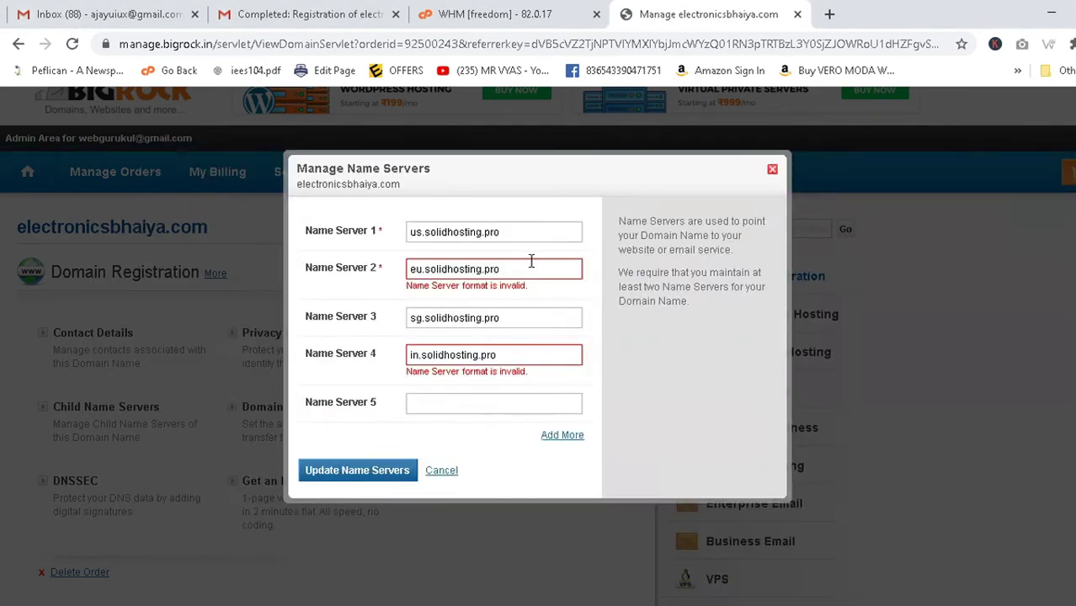
{"action": "left_click", "coordinate": [529, 266]}
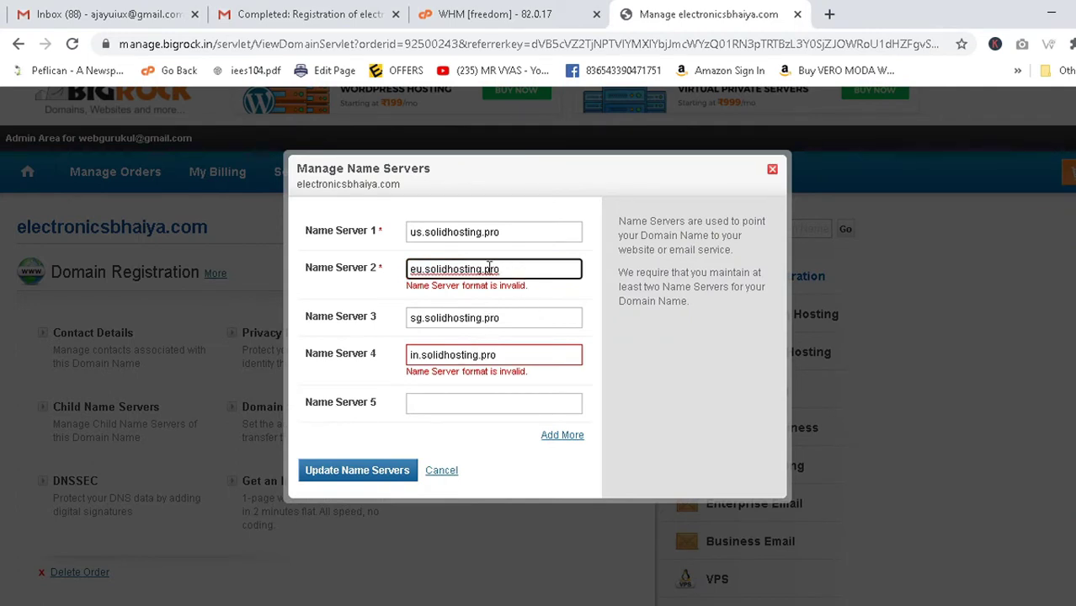
{"action": "left_click_drag", "start_coordinate": [526, 266], "coordinate": [303, 291]}
{"action": "key", "text": "BackSpace"}
{"action": "left_click_drag", "start_coordinate": [520, 231], "coordinate": [392, 265]}
{"action": "key", "text": "BackSpace"}
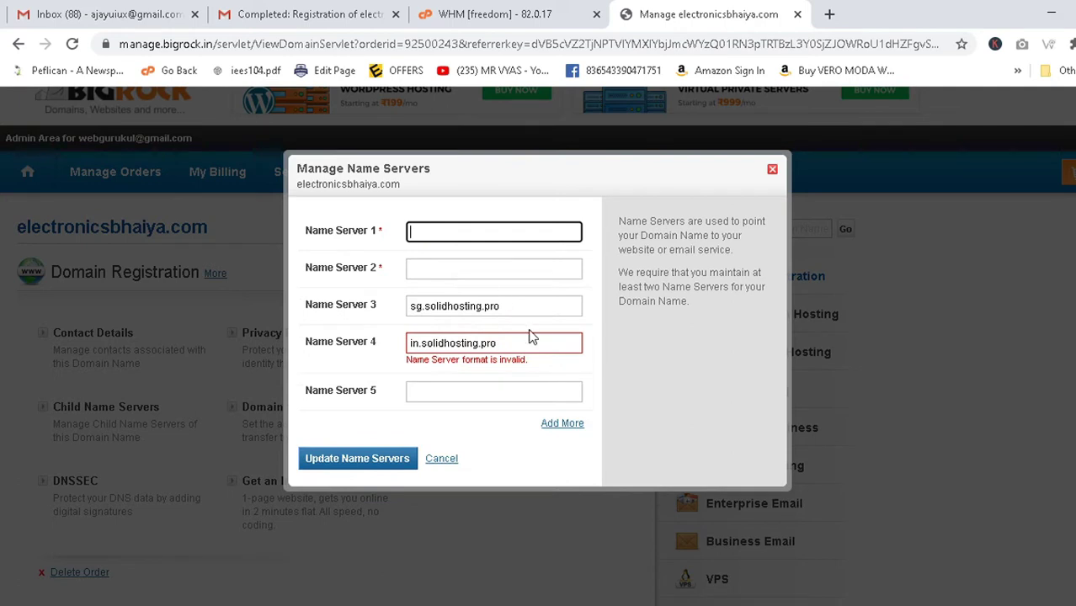
{"action": "left_click_drag", "start_coordinate": [531, 335], "coordinate": [505, 334]}
{"action": "left_click", "coordinate": [509, 341]}
{"action": "triple_click", "coordinate": [509, 341]}
{"action": "key", "text": "BackSpace"}
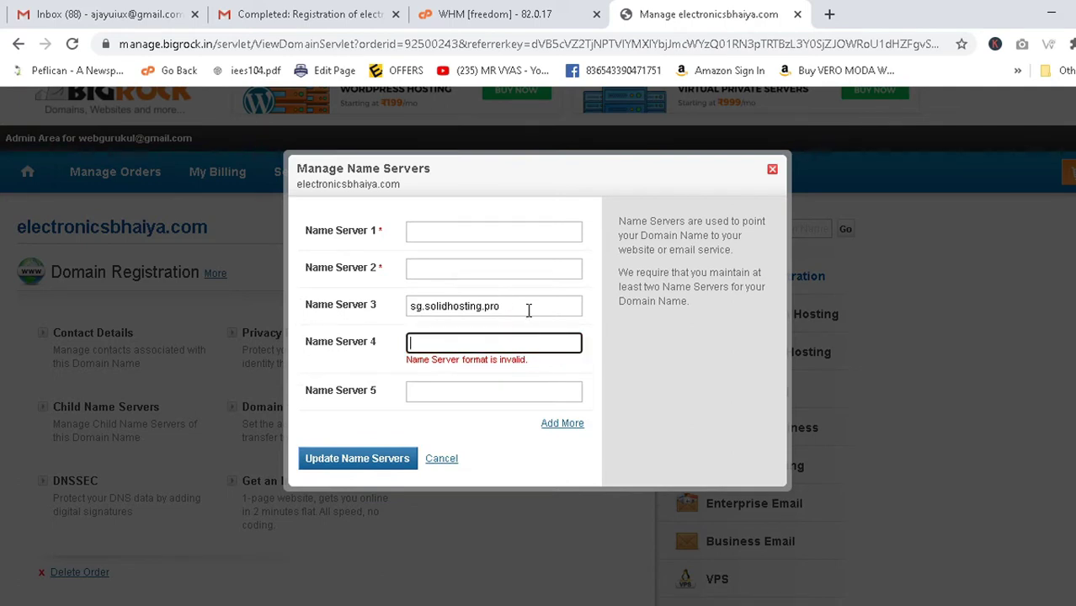
{"action": "triple_click", "coordinate": [528, 307]}
{"action": "key", "text": "BackSpace"}
Select the first solidhosting.pro nameserver address in Notepad.
{"action": "left_click", "coordinate": [642, 362]}
{"action": "key", "text": "alt+Tab"}
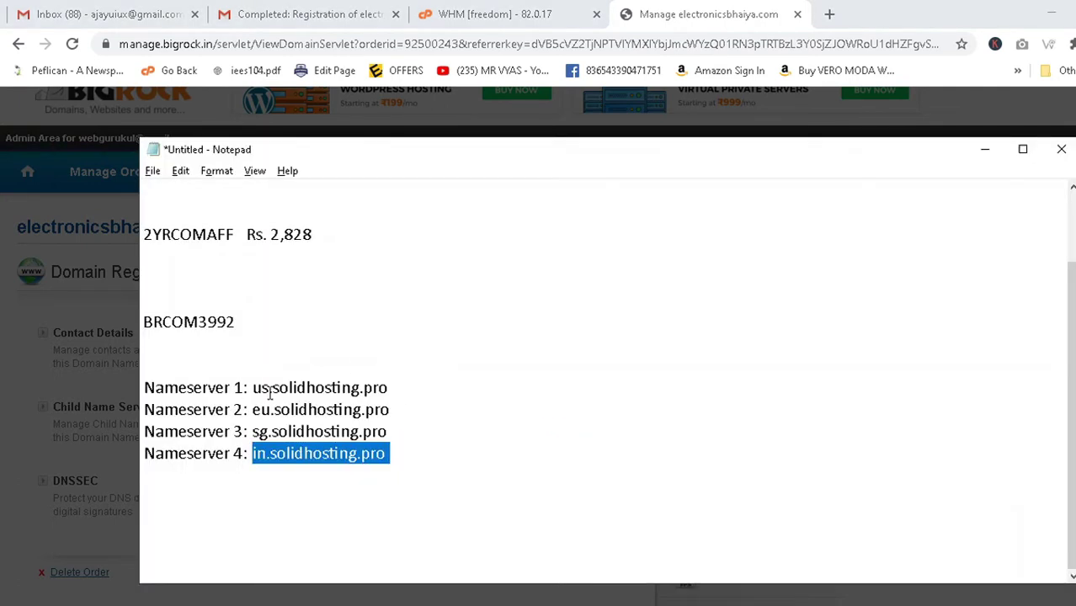
{"action": "left_click_drag", "start_coordinate": [253, 389], "coordinate": [471, 383]}
{"action": "key", "text": "alt+Tab"}
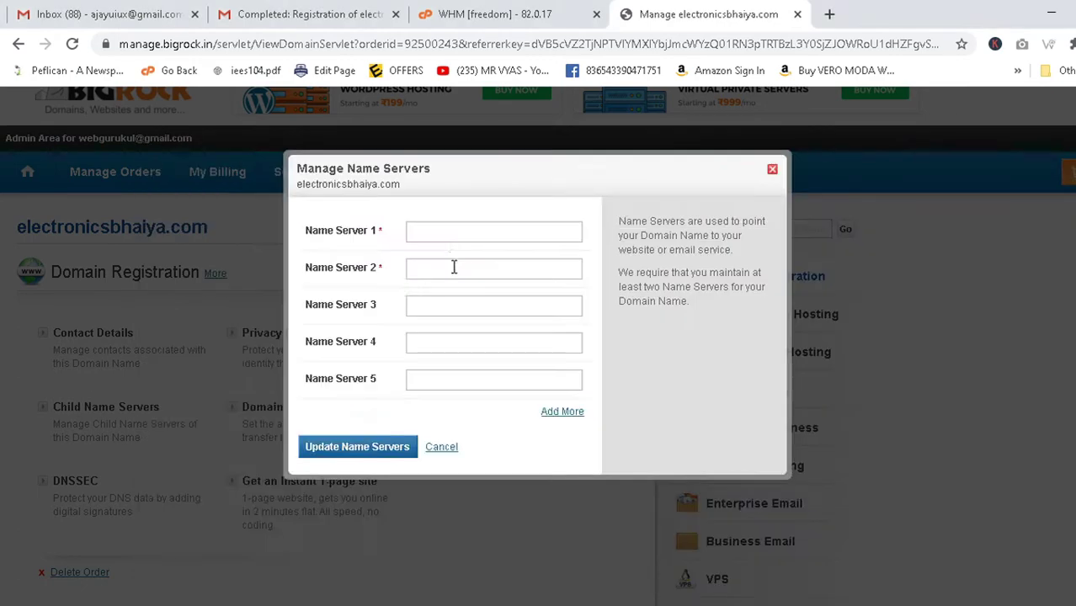
Paste us.solidhosting.pro and eu.solidhosting.pro into Name Server 1 and 2.
{"action": "left_click", "coordinate": [450, 230]}
{"action": "key", "text": "ctrl+v"}
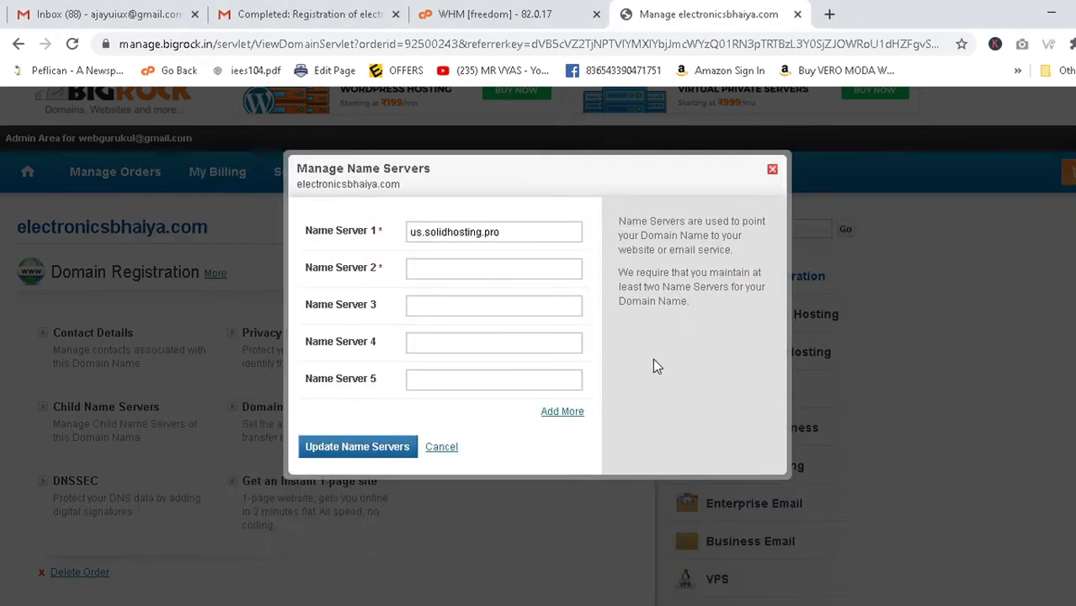
{"action": "key", "text": "alt+Tab"}
{"action": "mouse_move", "coordinate": [253, 409]}
{"action": "left_mouse_down"}
{"action": "mouse_move", "coordinate": [389, 411]}
{"action": "mouse_move", "coordinate": [254, 416]}
{"action": "left_mouse_up"}
{"action": "left_click", "coordinate": [393, 413]}
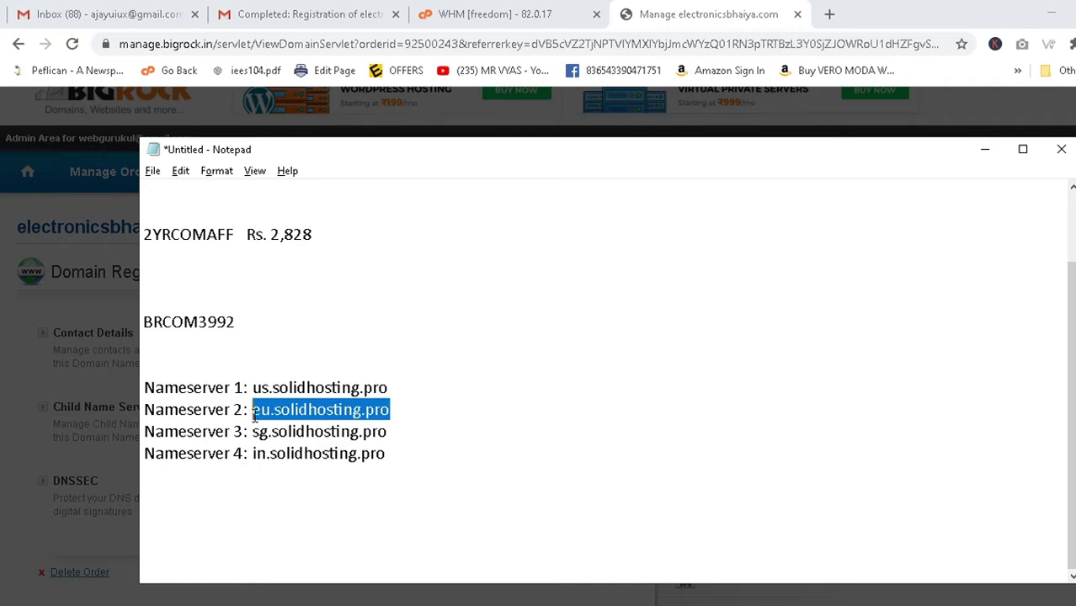
{"action": "key", "text": "ctrl+c"}
{"action": "key", "text": "alt+Tab"}
{"action": "left_click", "coordinate": [459, 269]}
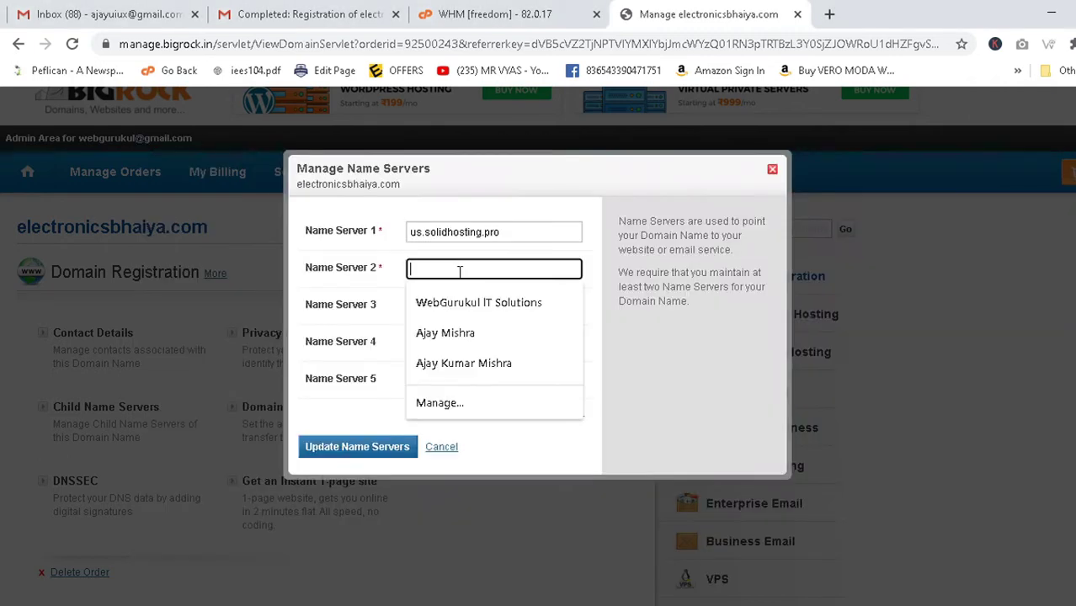
{"action": "key", "text": "ctrl+v"}
Fill Name Server 3 with sg.solidhosting.pro and 4 with in.solidhosting.pro, and submit the update.
{"action": "key", "text": "alt+Tab"}
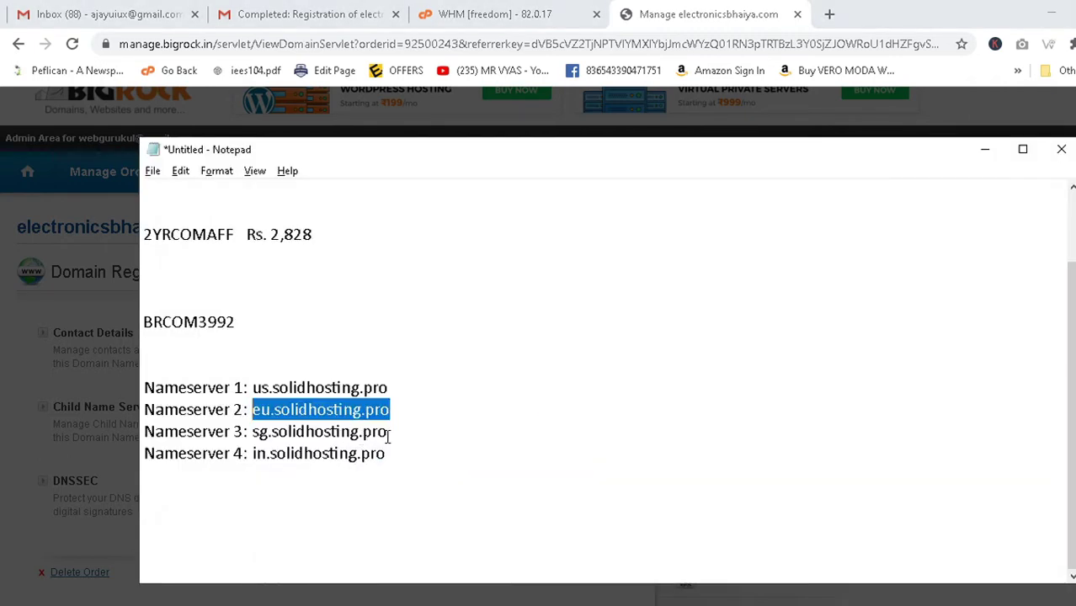
{"action": "left_click_drag", "start_coordinate": [389, 432], "coordinate": [253, 437]}
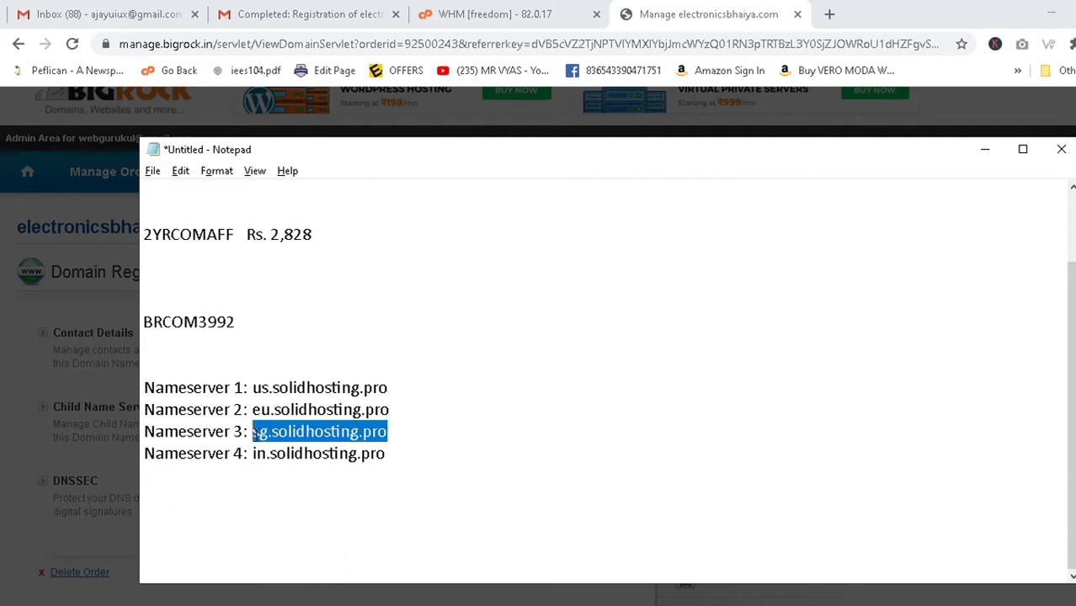
{"action": "key", "text": "ctrl+c"}
{"action": "key", "text": "alt+Tab"}
{"action": "left_click", "coordinate": [475, 305]}
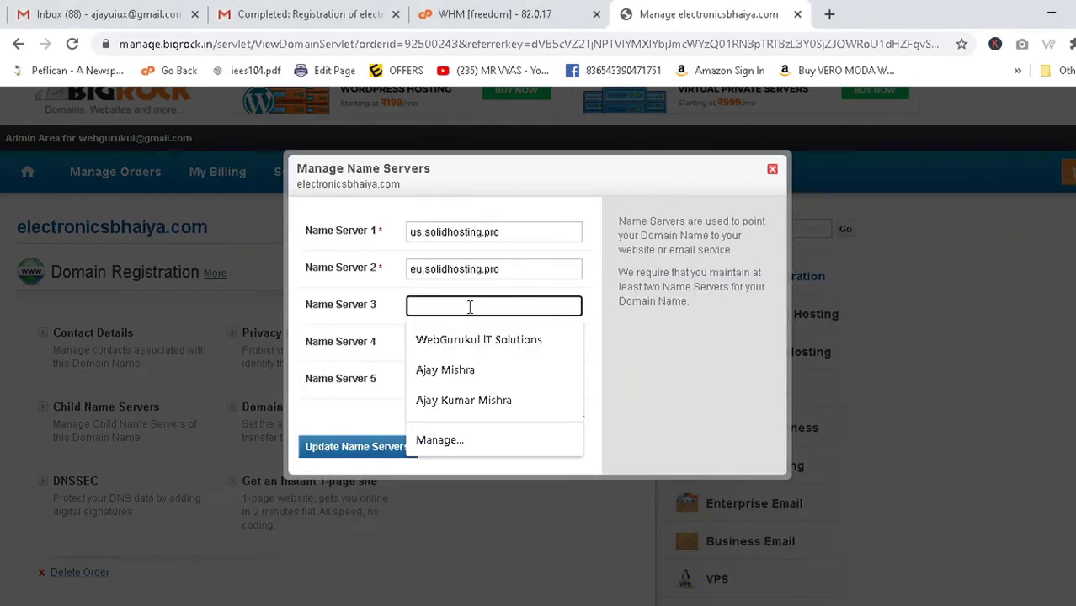
{"action": "key", "text": "ctrl+v"}
{"action": "key", "text": "alt+Tab"}
{"action": "key", "text": "alt+Tab"}
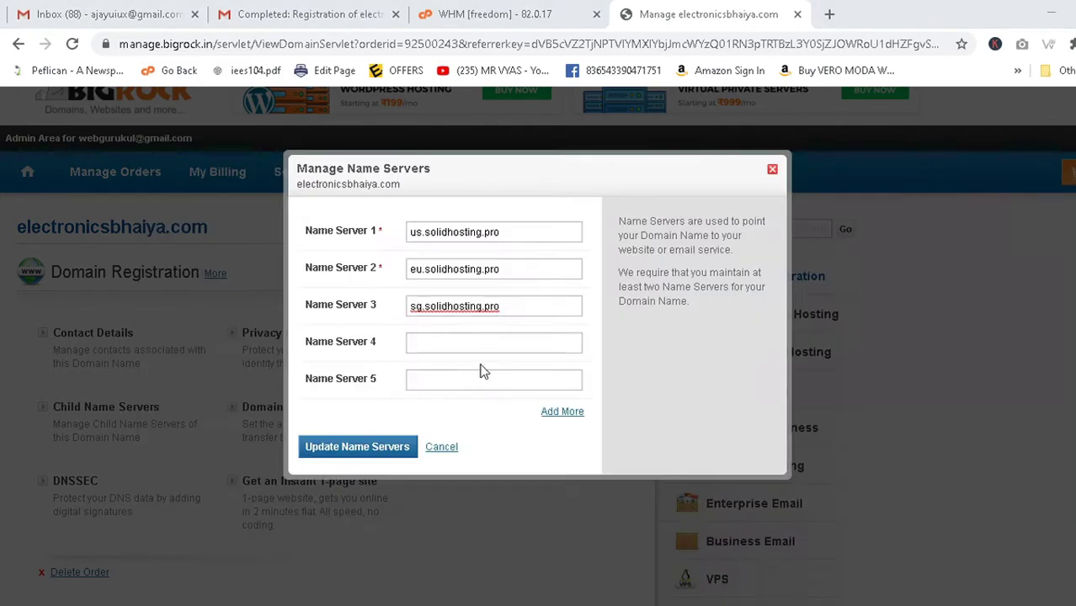
{"action": "left_click", "coordinate": [440, 342]}
{"action": "type", "text": "in.solidhosting.pro"}
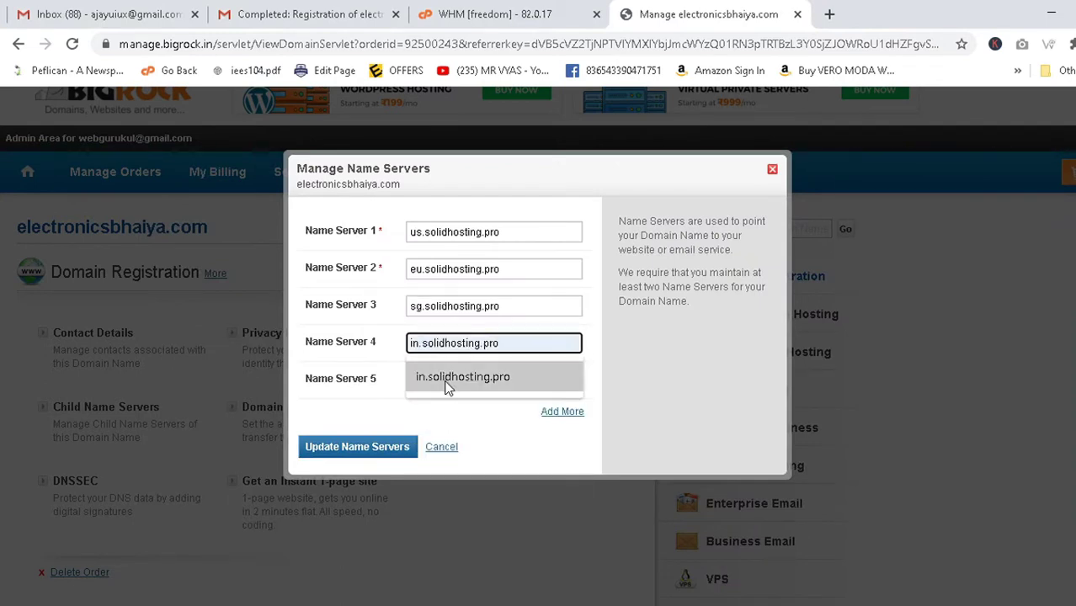
{"action": "left_click", "coordinate": [446, 378]}
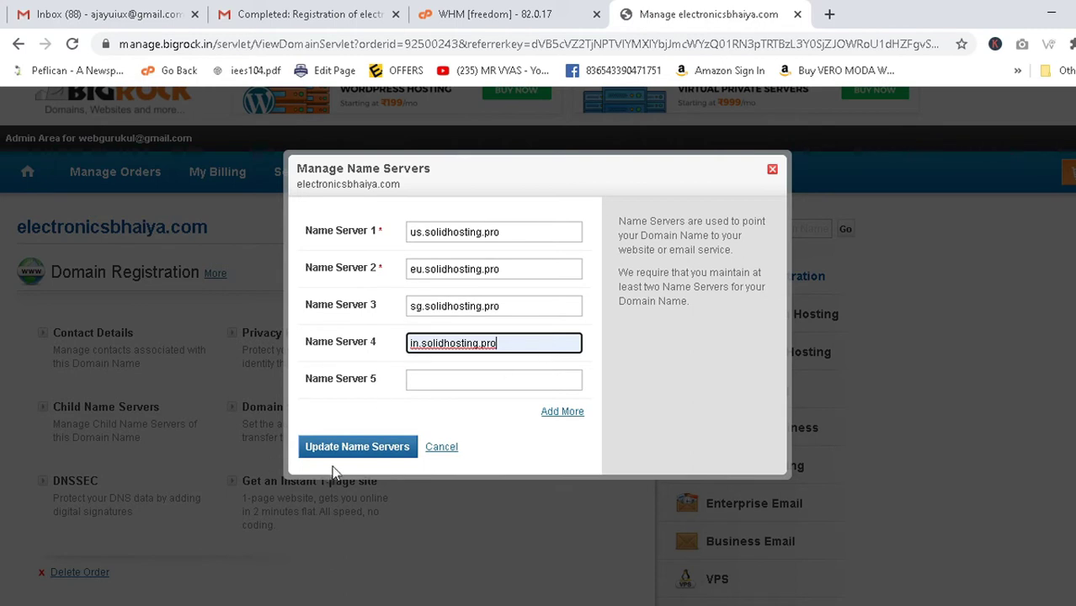
{"action": "left_click", "coordinate": [362, 450]}
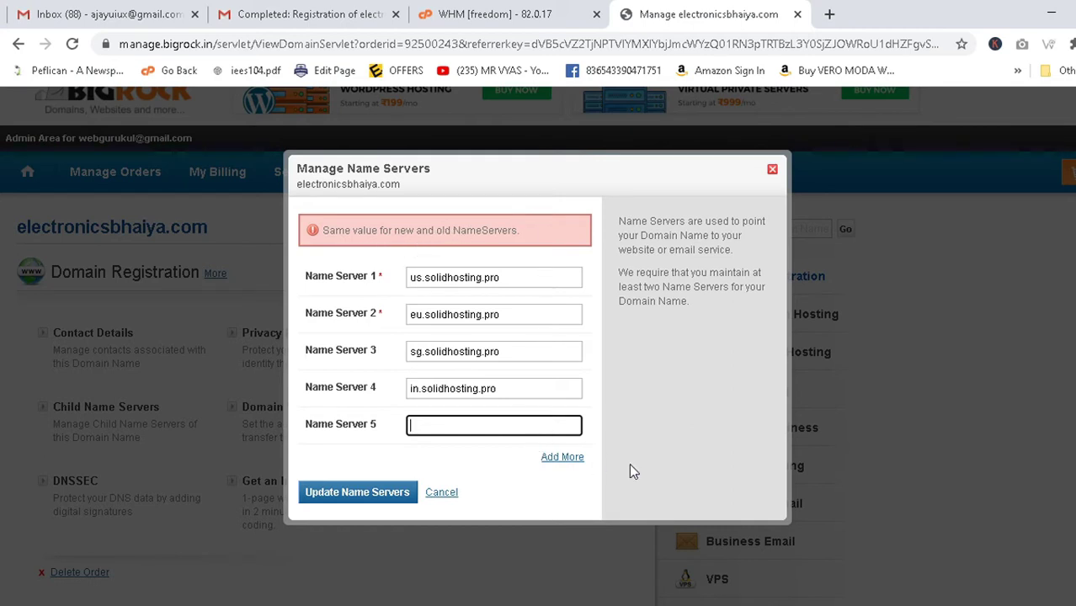
Close the name server form, reload the domain management page, and switch to the WHM tab.
{"action": "left_click", "coordinate": [772, 171]}
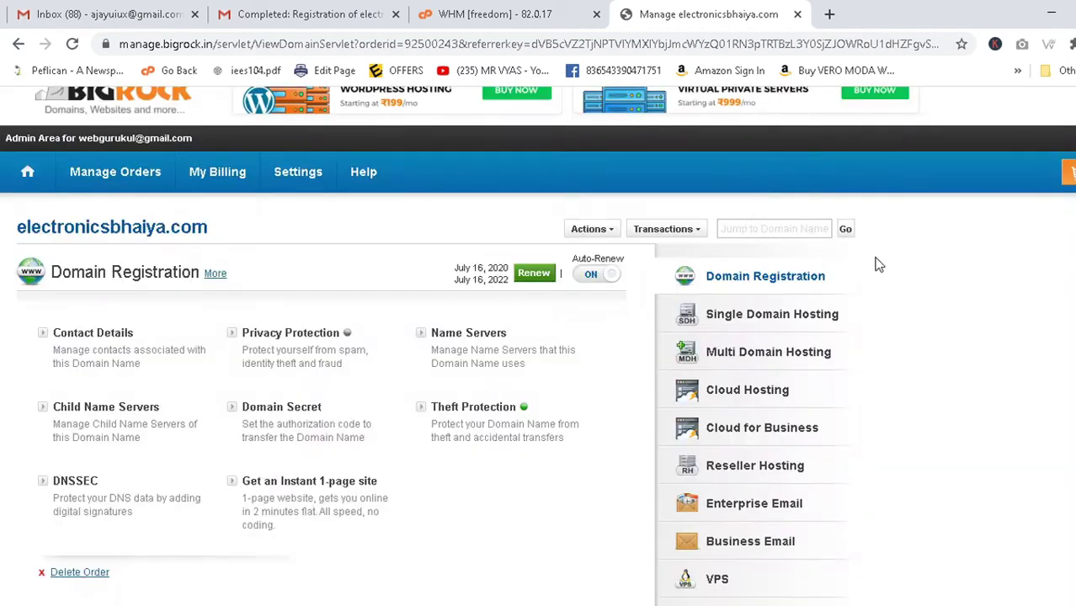
{"action": "left_click", "coordinate": [73, 45]}
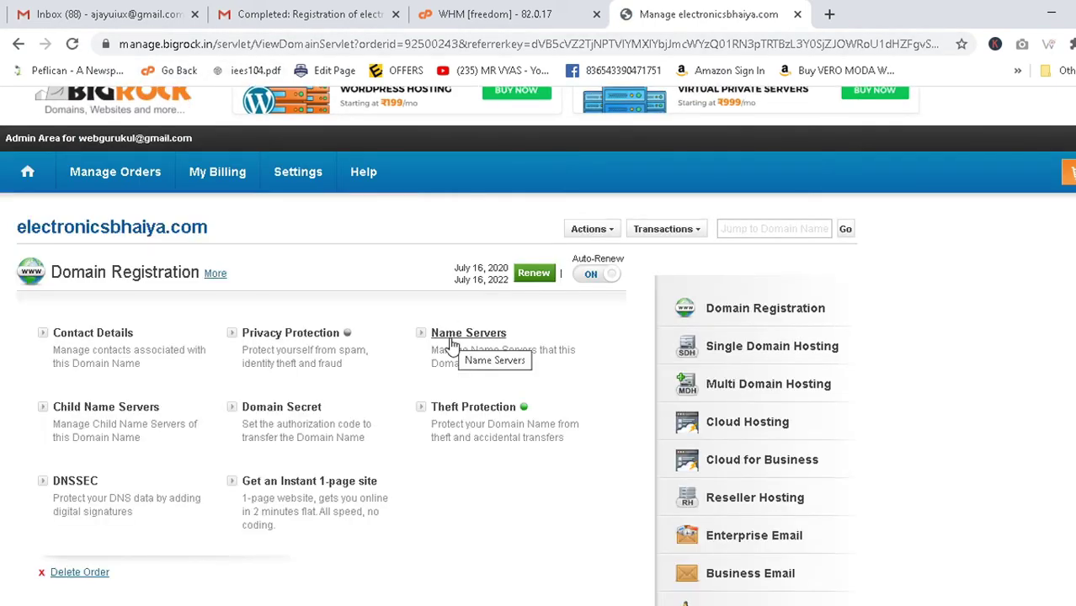
{"action": "left_click", "coordinate": [571, 9]}
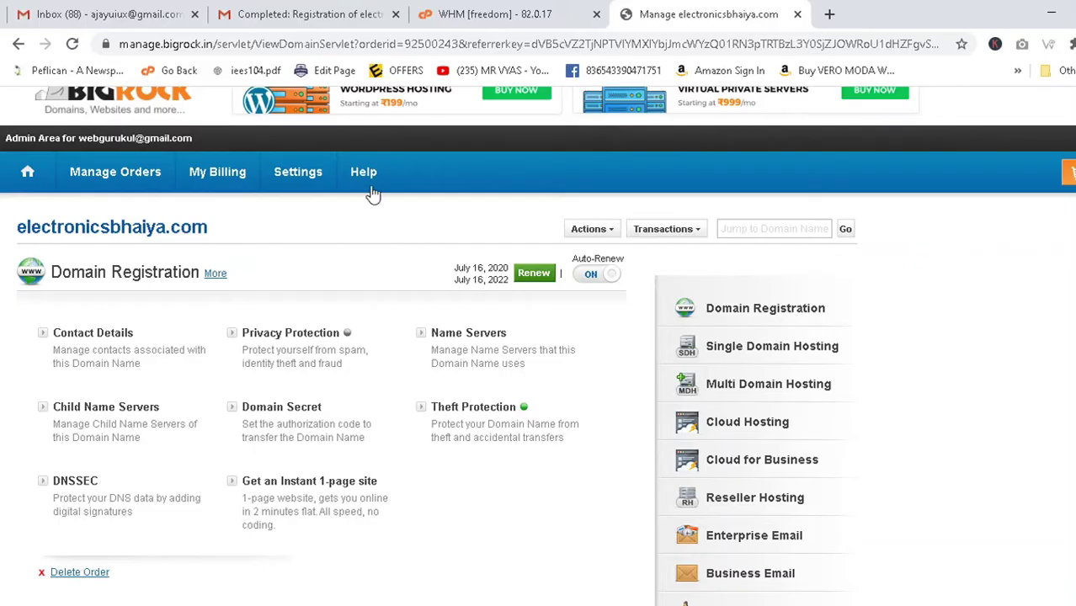
{"action": "left_click", "coordinate": [368, 187]}
{"action": "left_click", "coordinate": [543, 15]}
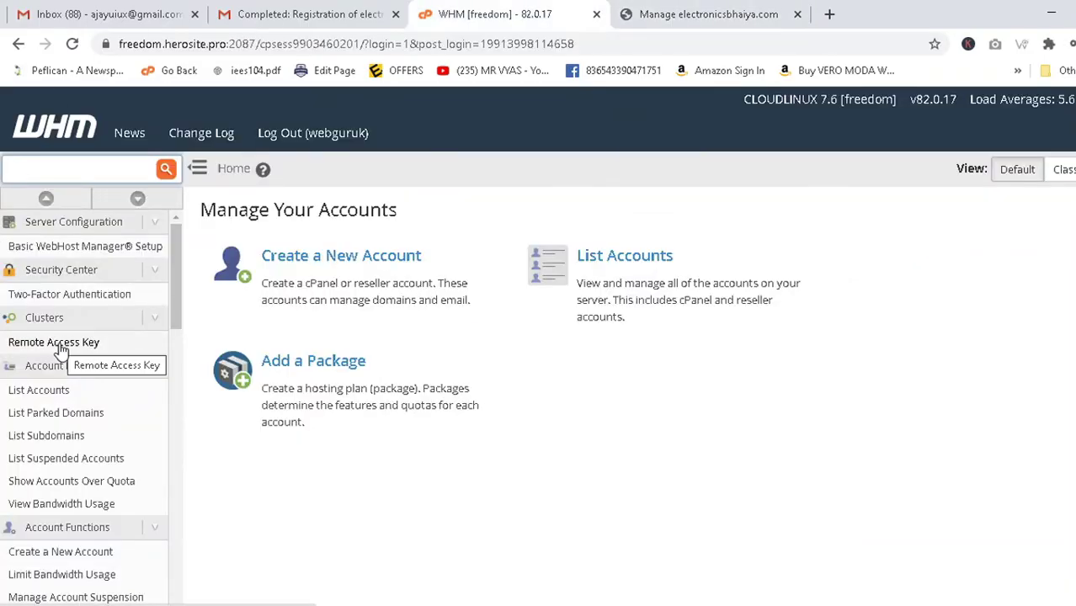
{"action": "left_click", "coordinate": [665, 14]}
{"action": "mouse_move", "coordinate": [217, 172]}
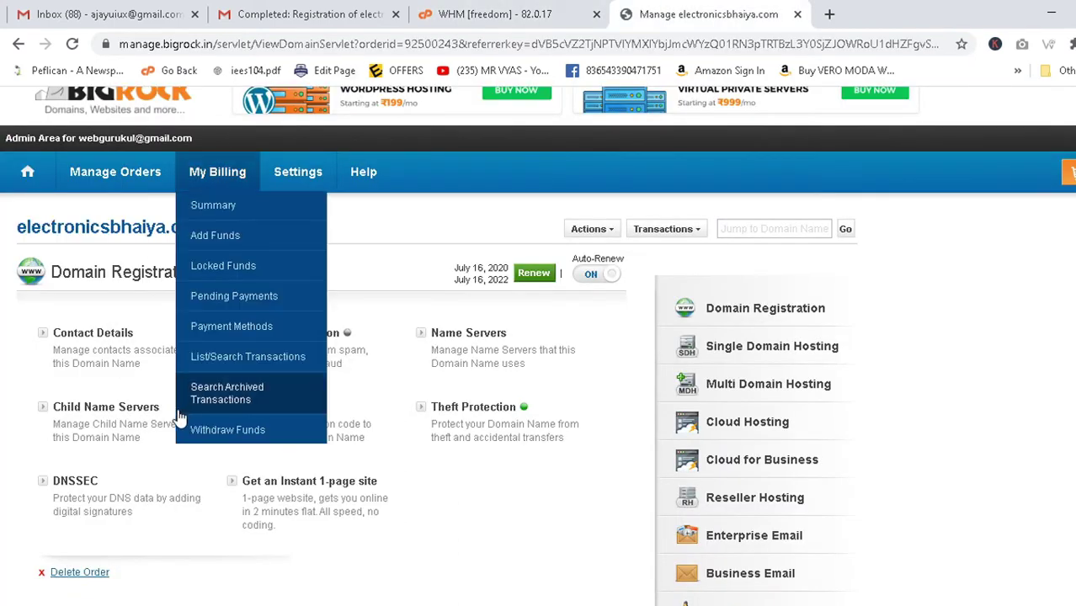
{"action": "left_click", "coordinate": [496, 14]}
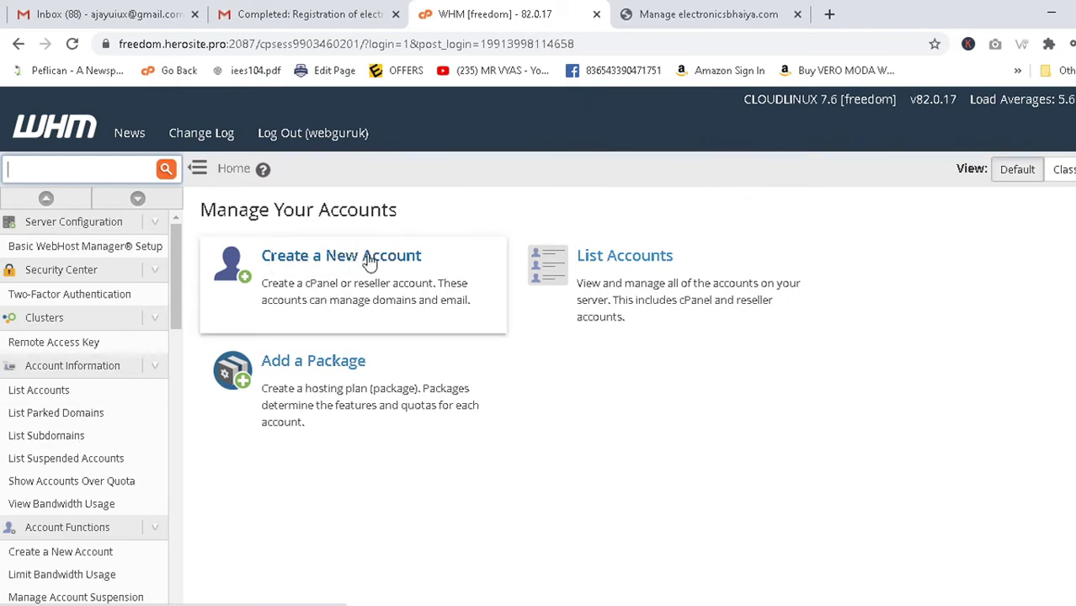
Review the existing hosting accounts in List Accounts, then start a new account.
{"action": "left_click", "coordinate": [28, 399]}
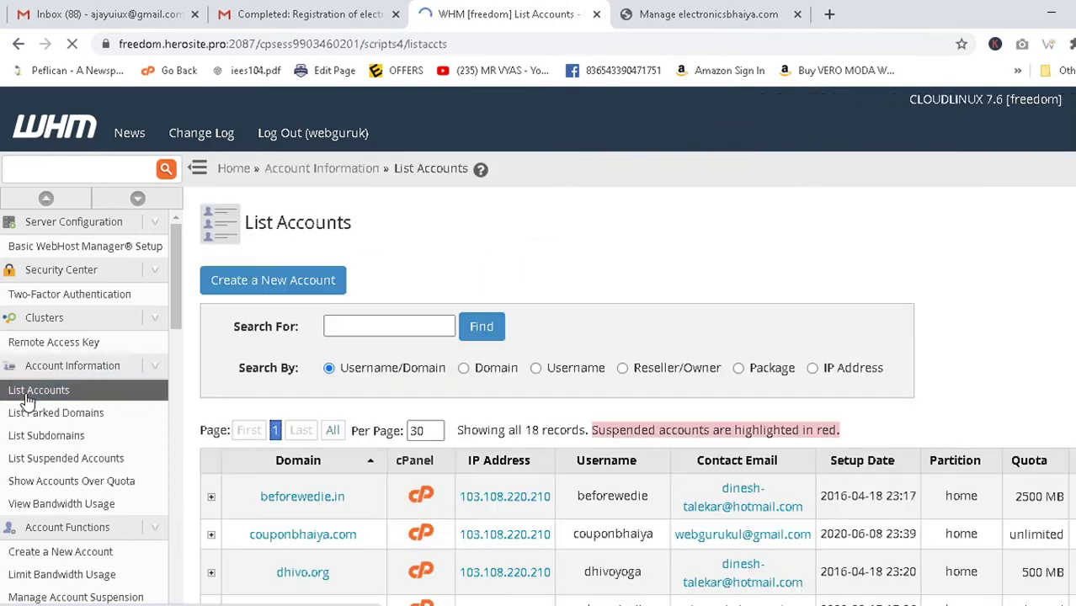
{"action": "scroll", "coordinate": [842, 384], "scroll_direction": "down", "scroll_amount": 2}
{"action": "scroll", "coordinate": [842, 384], "scroll_direction": "down", "scroll_amount": 3}
{"action": "scroll", "coordinate": [787, 345], "scroll_direction": "up", "scroll_amount": 6}
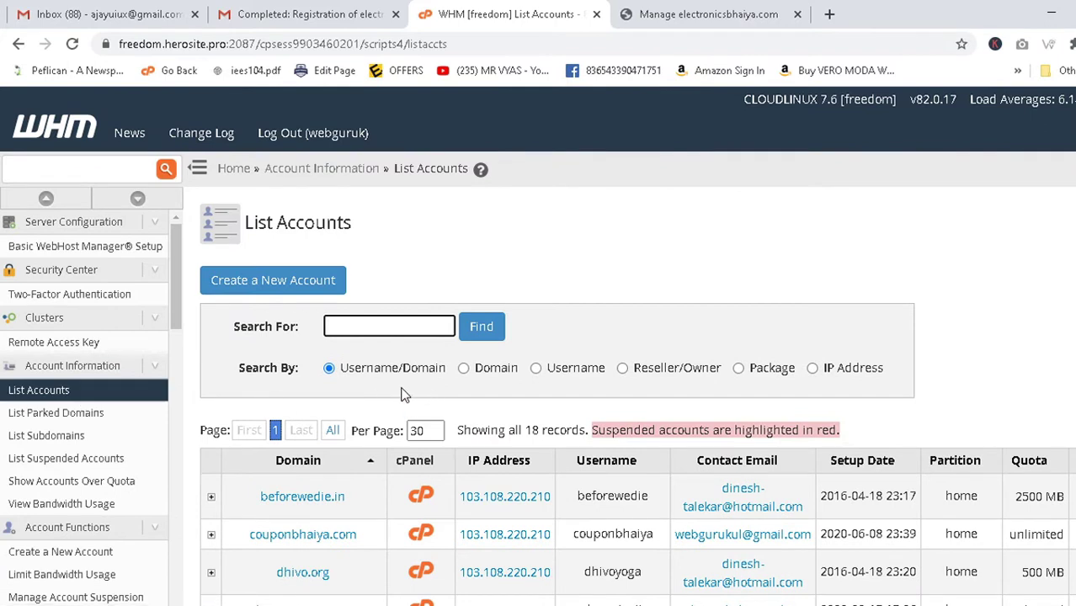
{"action": "left_click", "coordinate": [257, 288]}
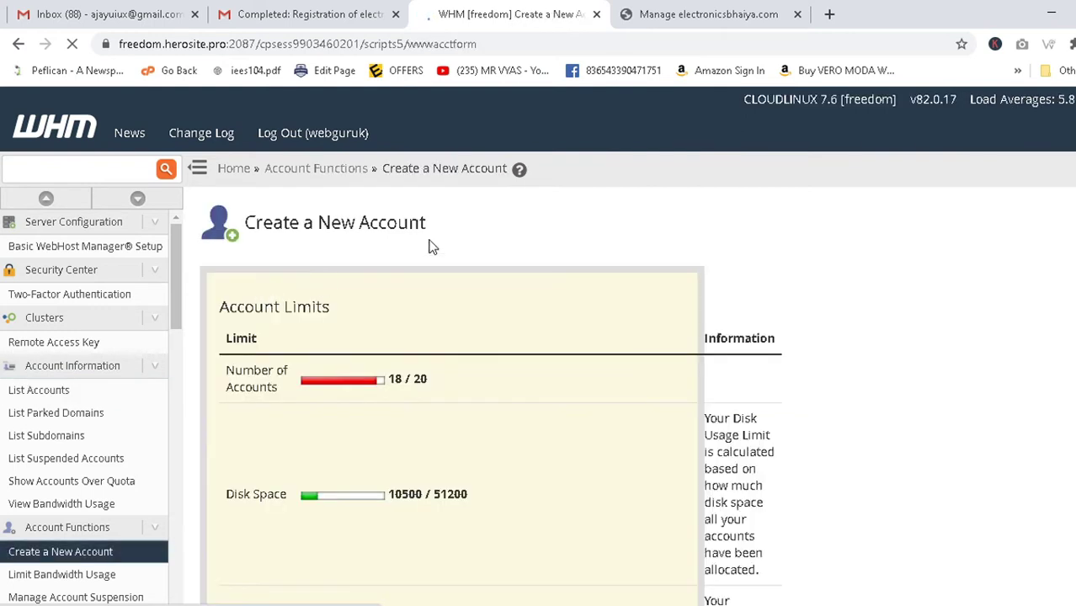
Enter electronicsbhaiya.com in the new account's Domain field, copied from Notepad.
{"action": "scroll", "coordinate": [486, 260], "scroll_direction": "down", "scroll_amount": 10}
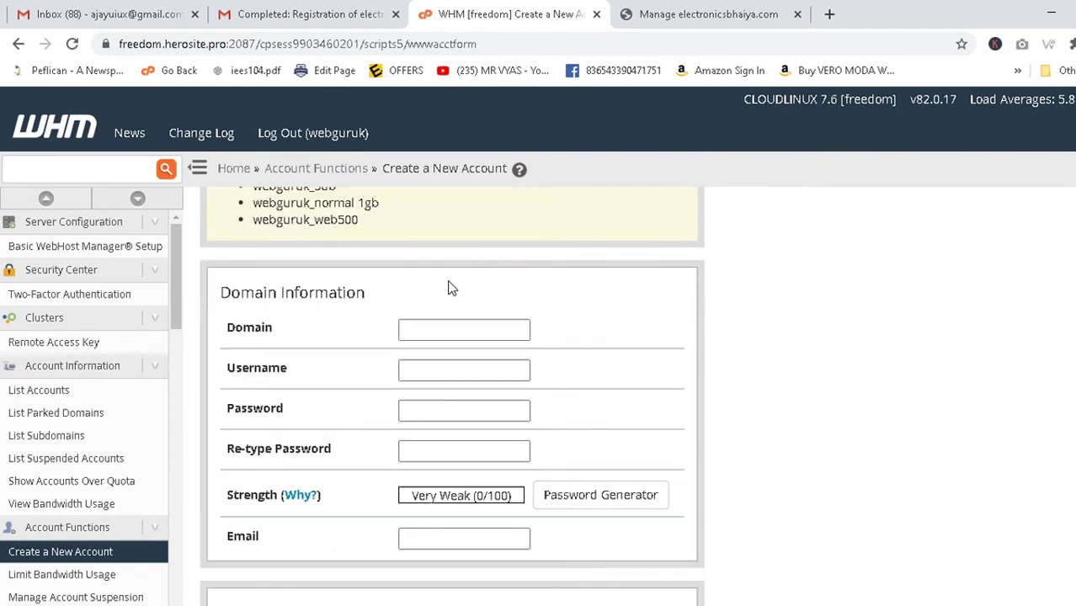
{"action": "left_click", "coordinate": [441, 329]}
{"action": "key", "text": "ctrl+v"}
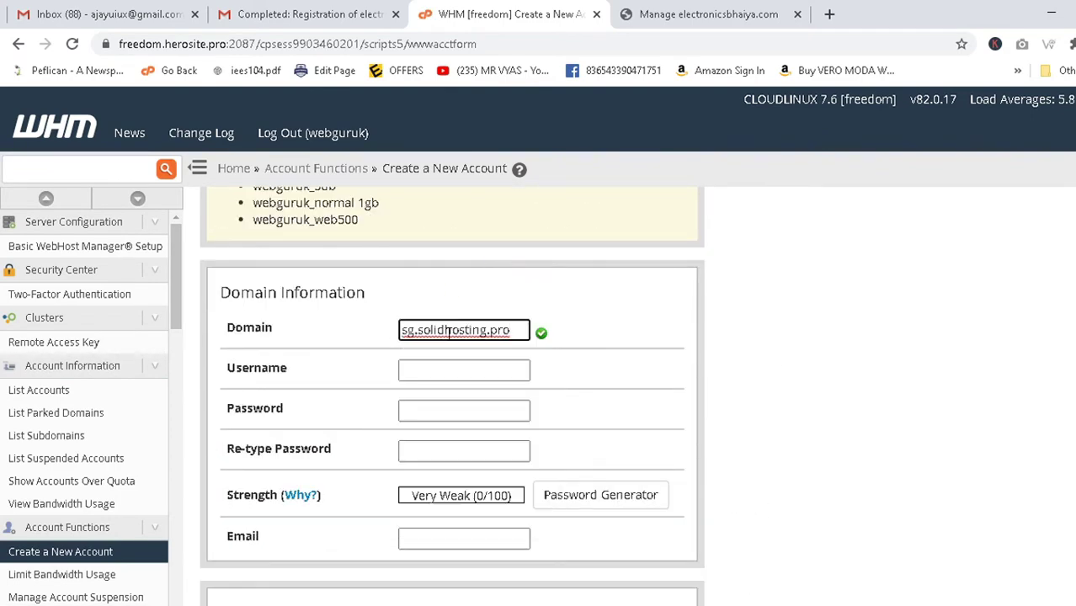
{"action": "key", "text": "ctrl+a"}
{"action": "key", "text": "BackSpace"}
{"action": "left_click", "coordinate": [699, 14]}
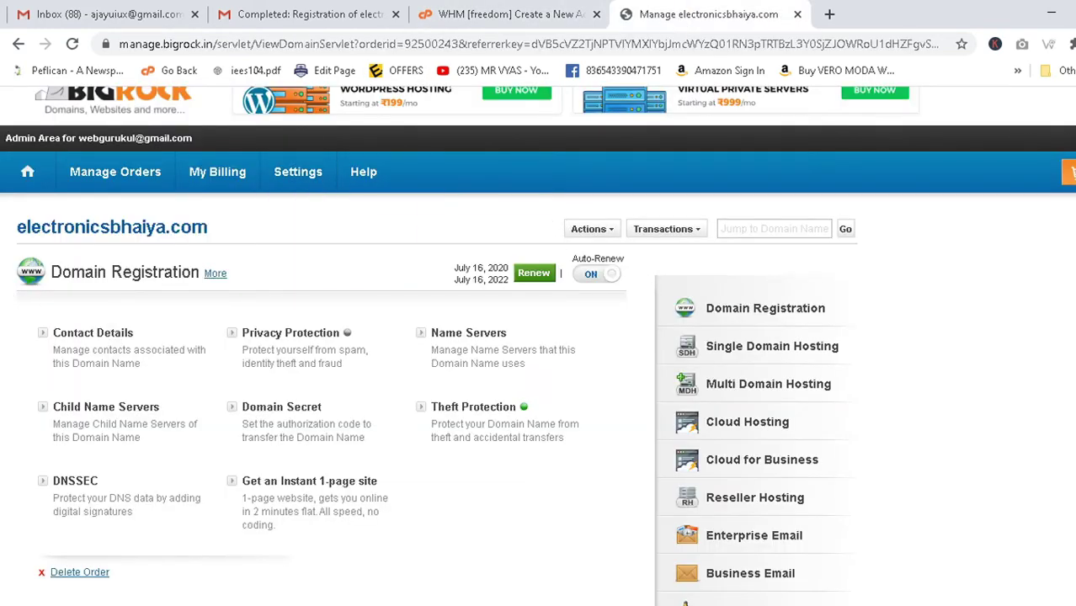
{"action": "key", "text": "alt+Tab"}
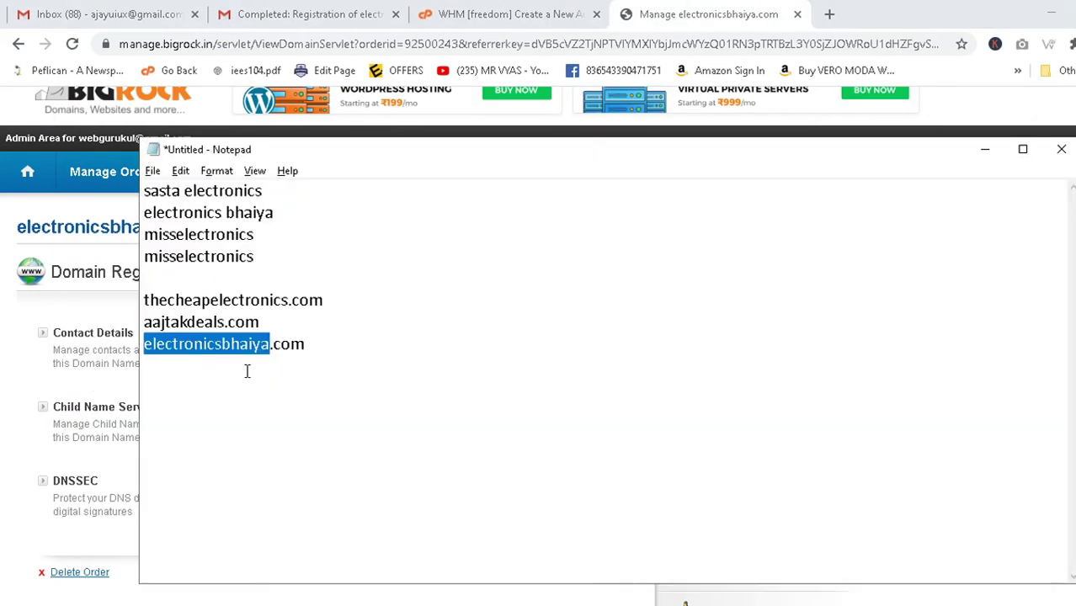
{"action": "left_click_drag", "start_coordinate": [320, 348], "coordinate": [40, 345]}
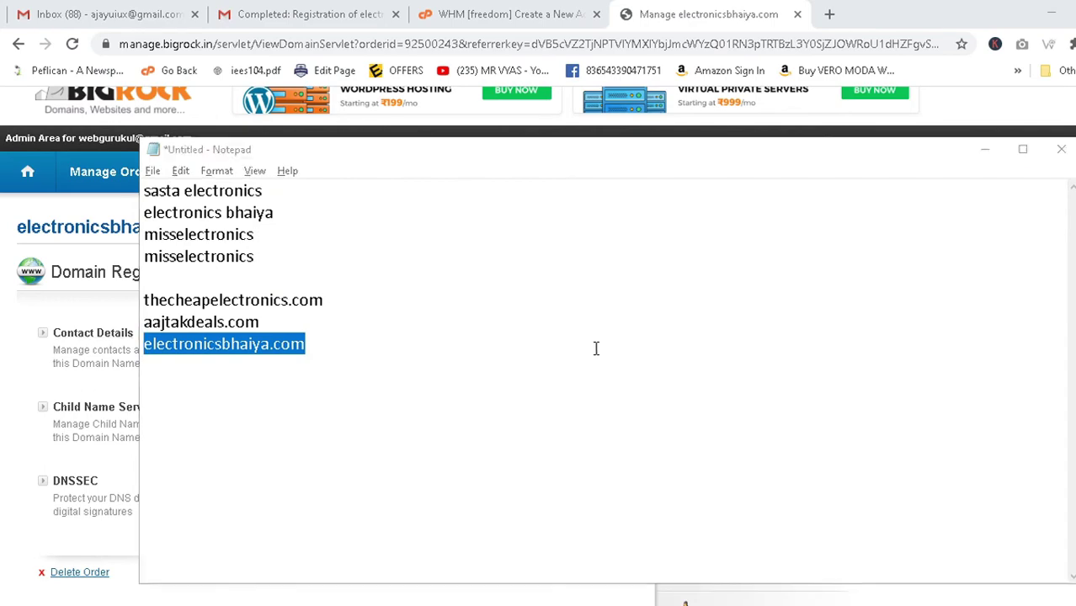
{"action": "key", "text": "alt+Tab"}
{"action": "left_click", "coordinate": [507, 11]}
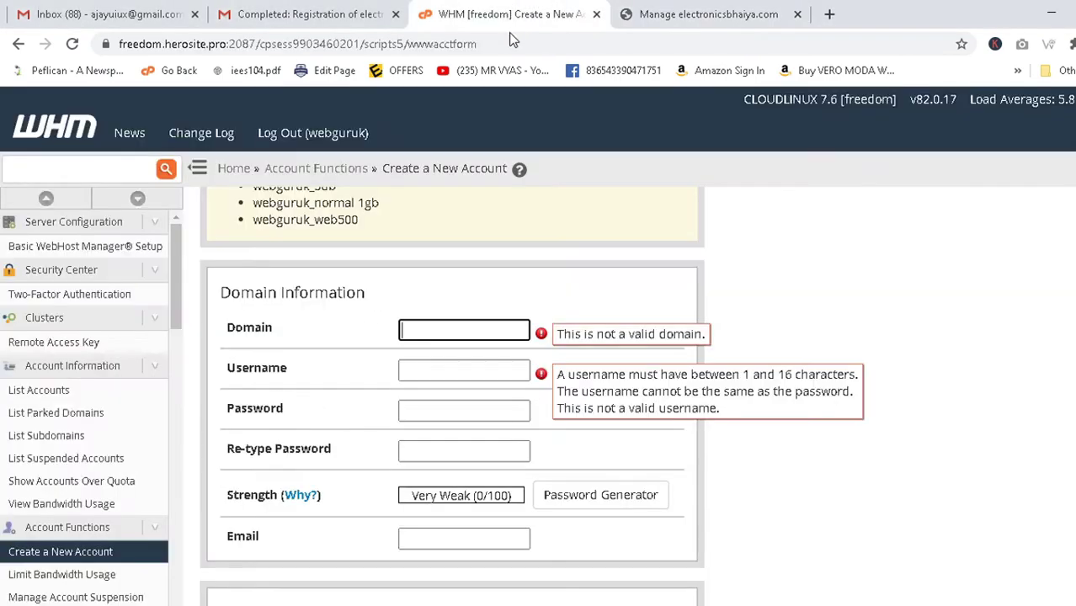
{"action": "key", "text": "ctrl+v"}
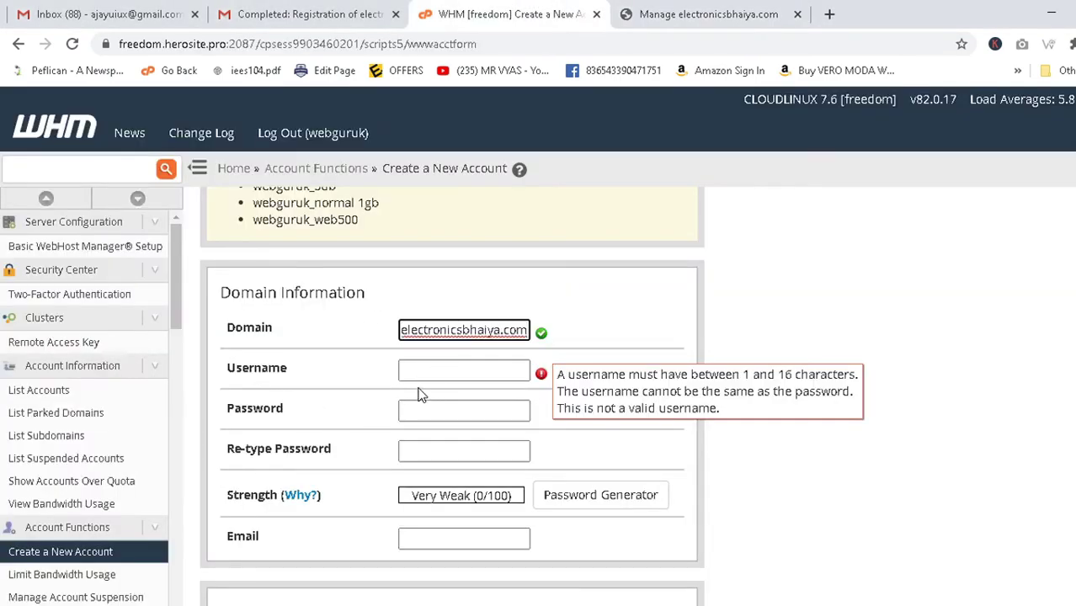
Autofill the username electronicsbhaiy and type the account password.
{"action": "left_click", "coordinate": [459, 373]}
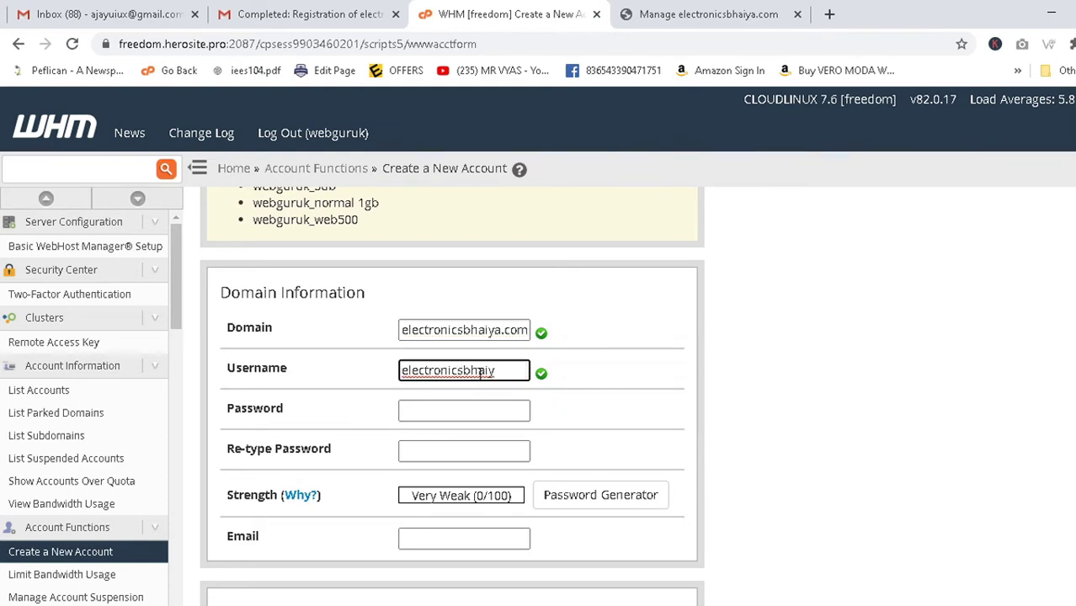
{"action": "left_click", "coordinate": [436, 416]}
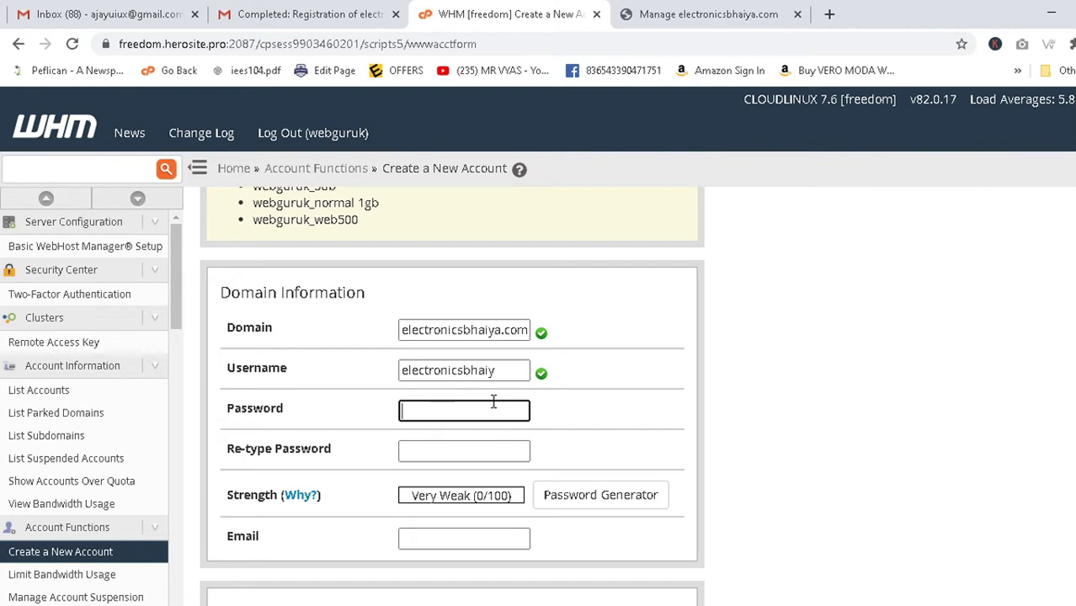
{"action": "type", "text": "a"}
{"action": "key", "text": "BackSpace"}
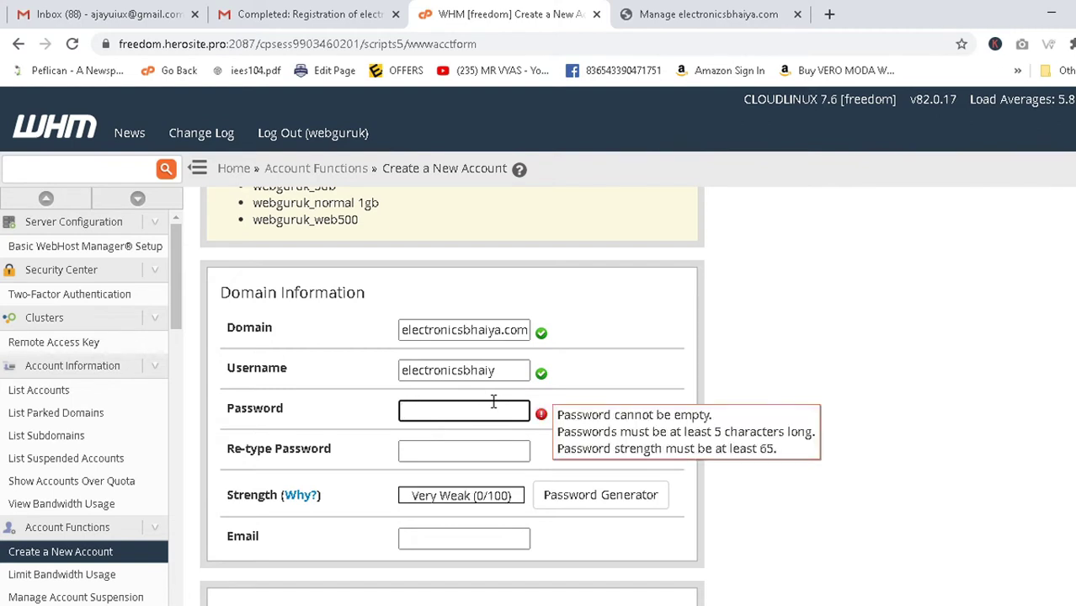
{"action": "type", "text": "12345"}
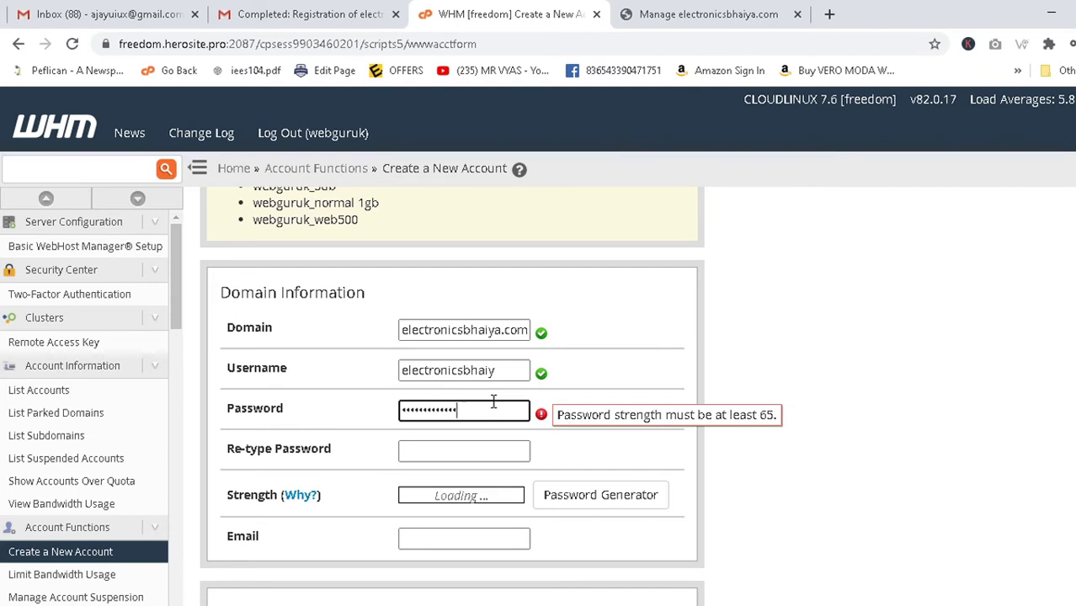
Confirm the account password and fill the contact e-mail with the saved address.
{"action": "left_click", "coordinate": [431, 454]}
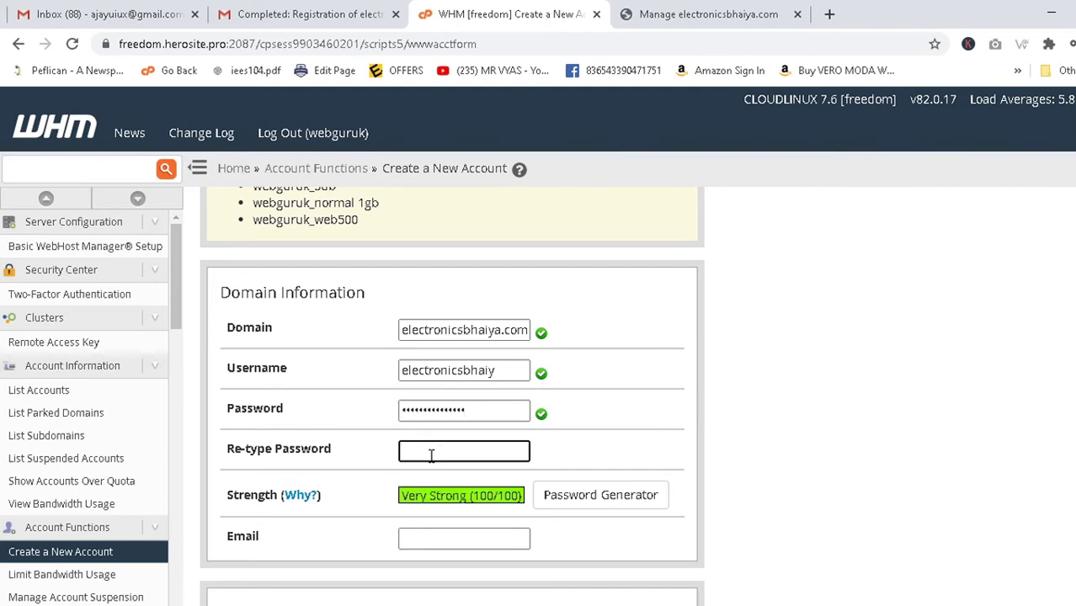
{"action": "type", "text": "123"}
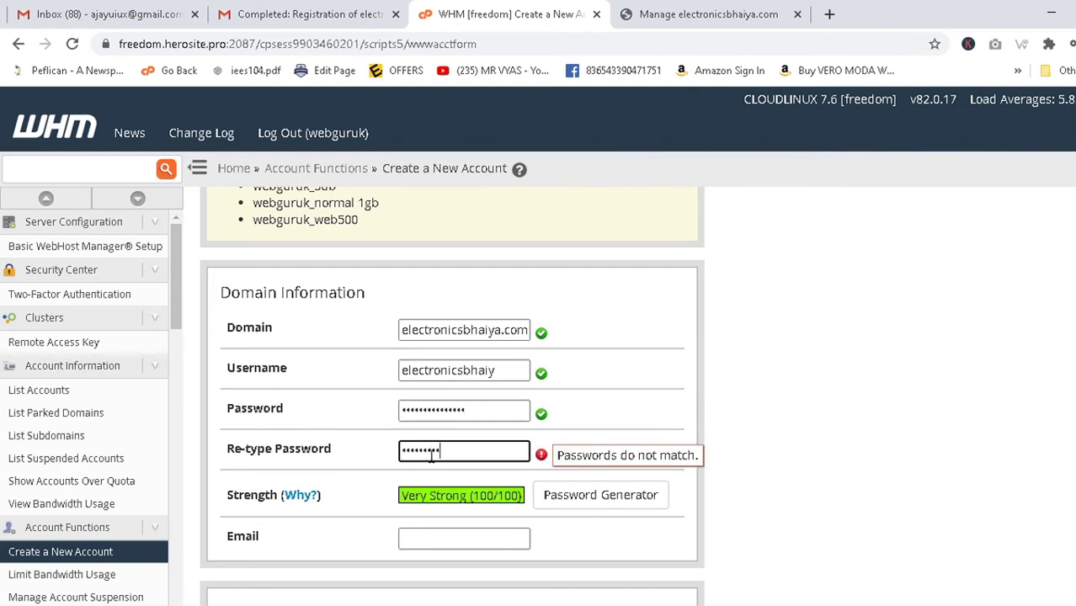
{"action": "type", "text": "123"}
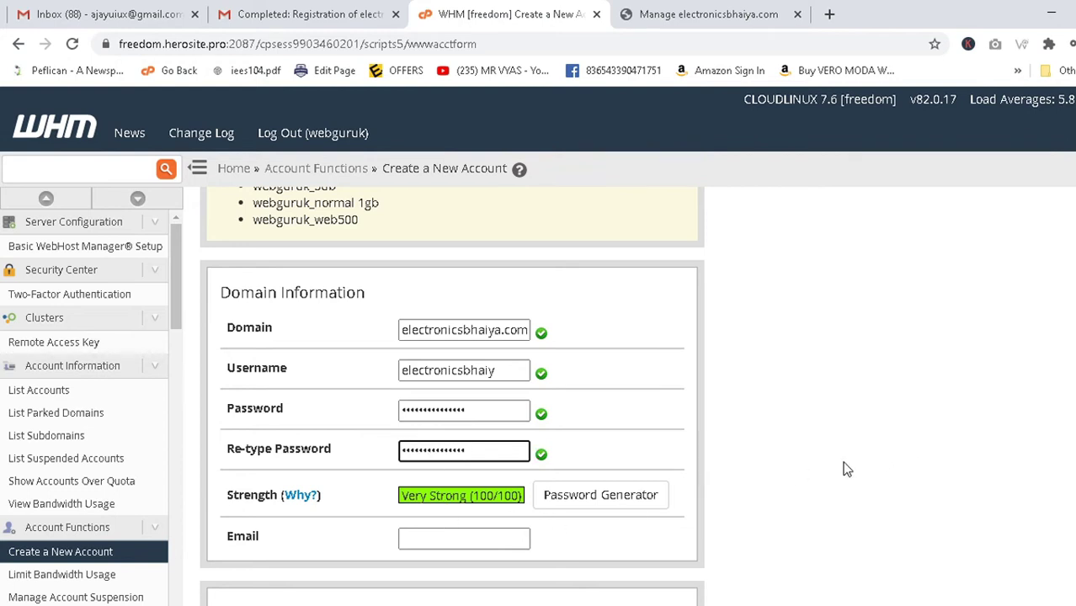
{"action": "left_click", "coordinate": [432, 537]}
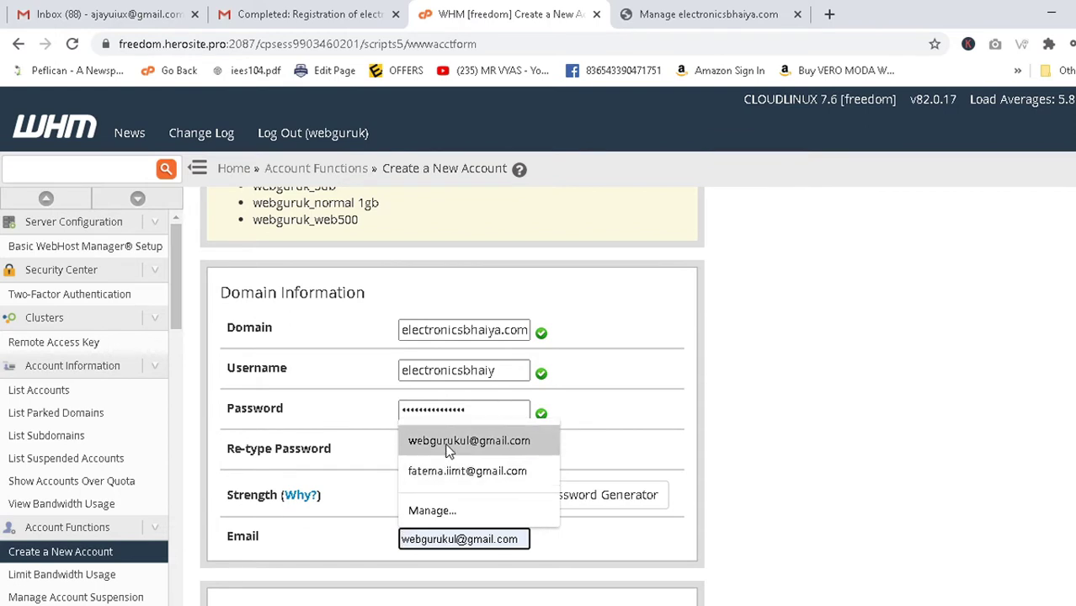
{"action": "left_click", "coordinate": [438, 450]}
{"action": "scroll", "coordinate": [765, 445], "scroll_direction": "down", "scroll_amount": 2}
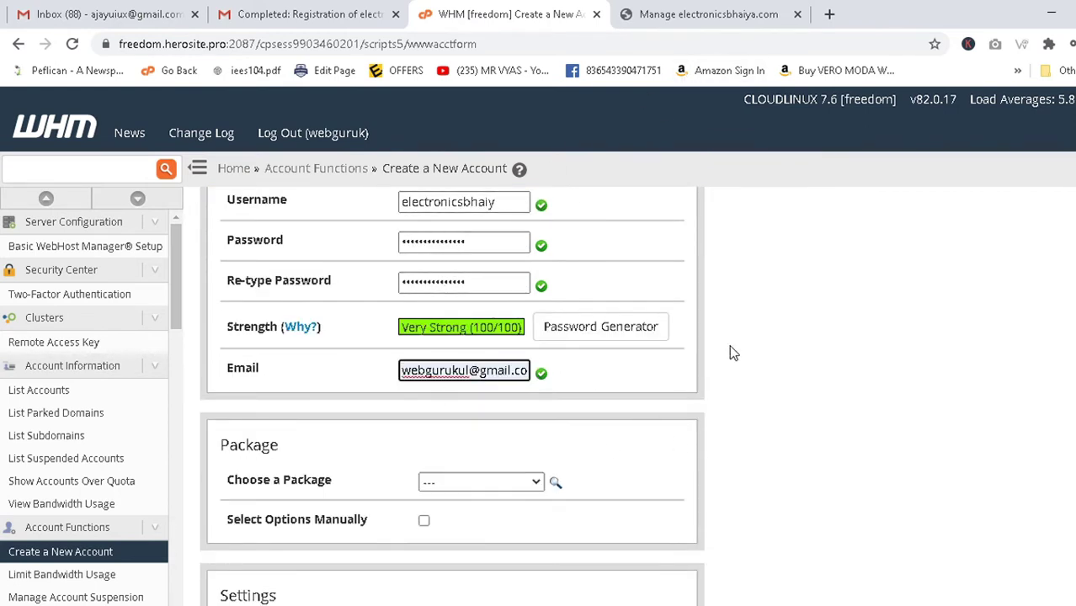
Recheck the contact e-mail entry and dismiss the saved-address suggestions.
{"action": "left_click", "coordinate": [419, 378]}
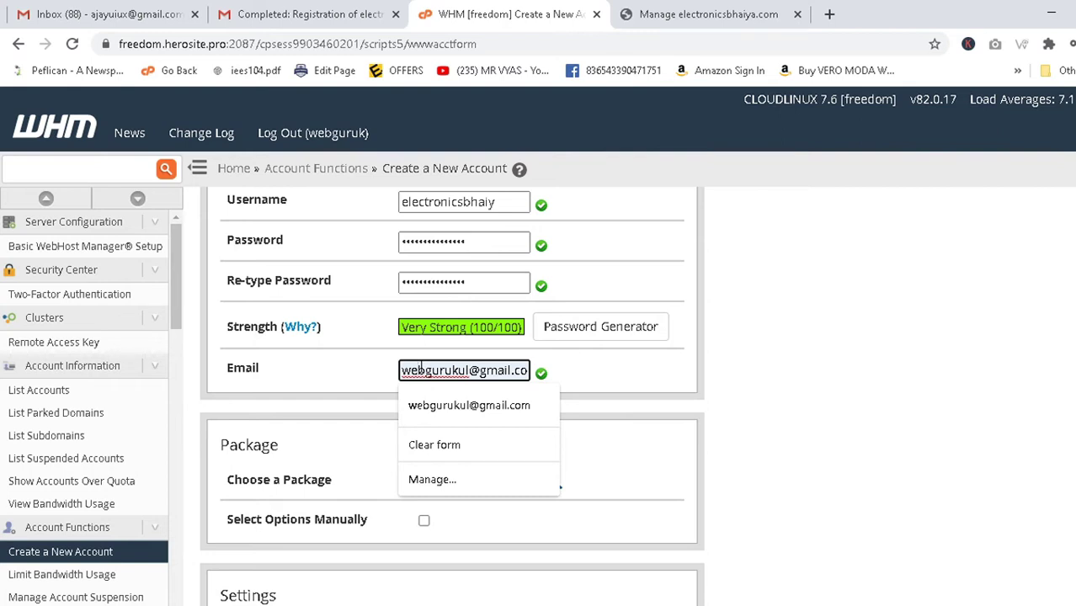
{"action": "left_click", "coordinate": [845, 351]}
{"action": "left_click", "coordinate": [476, 369]}
{"action": "left_click", "coordinate": [794, 326]}
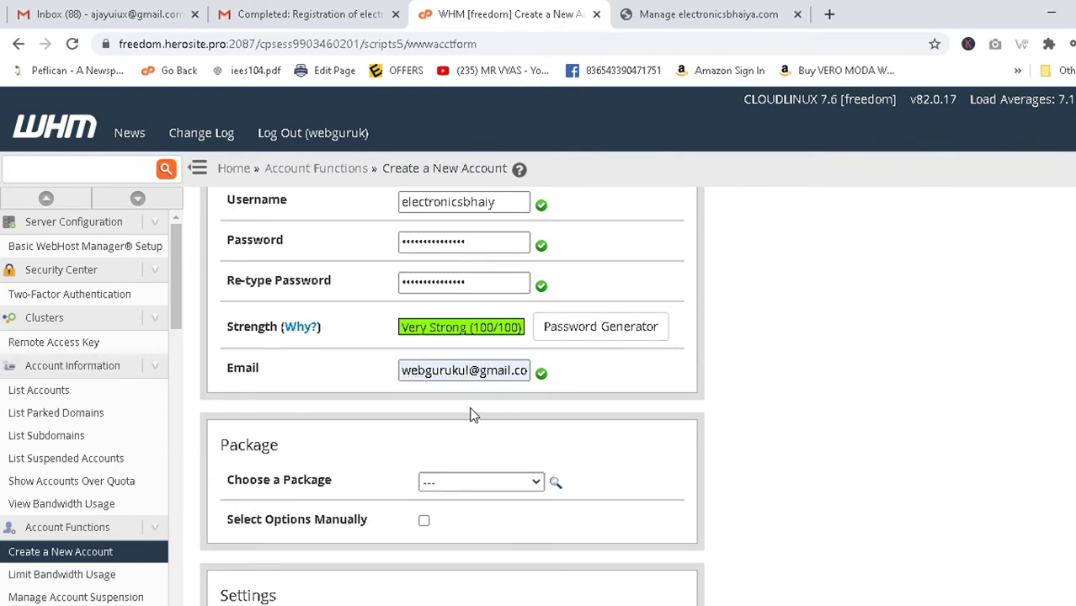
{"action": "scroll", "coordinate": [516, 402], "scroll_direction": "down", "scroll_amount": 2}
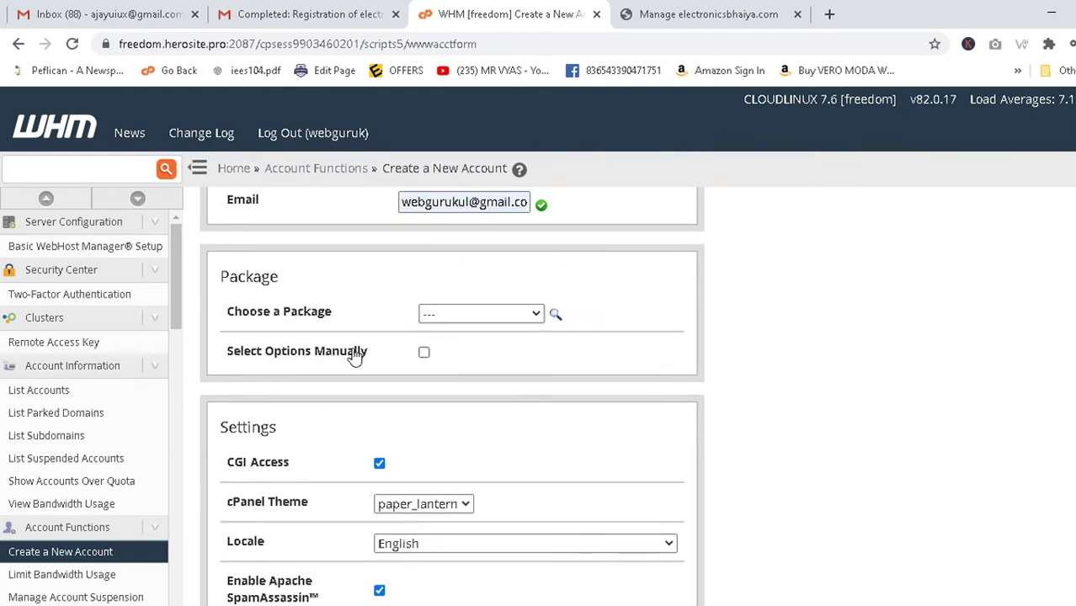
Leave the hosting package unselected, note the four nameservers, and create the account.
{"action": "left_click", "coordinate": [508, 318]}
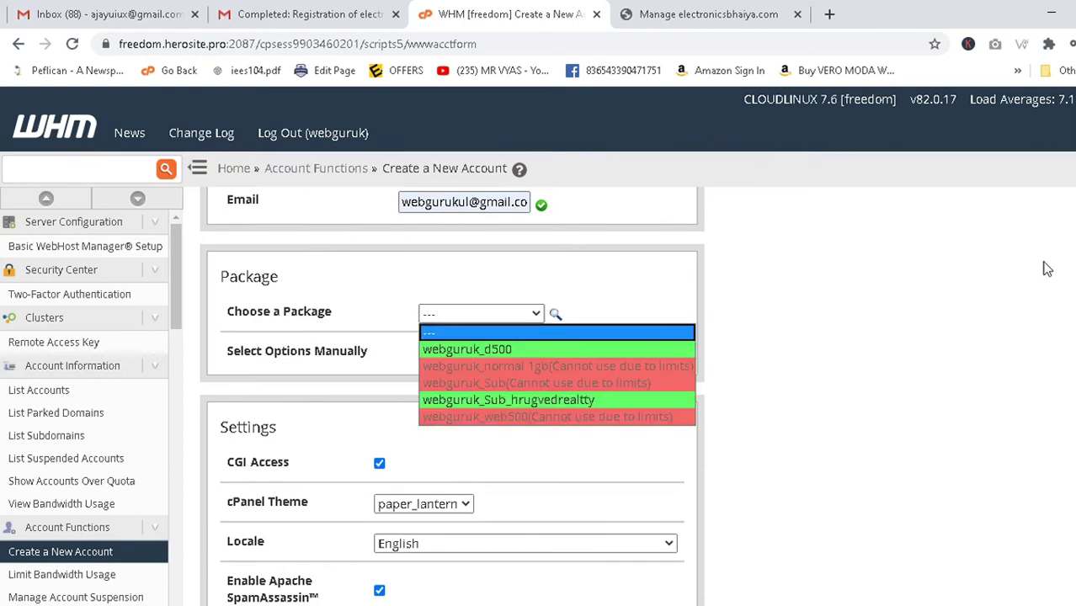
{"action": "left_click", "coordinate": [964, 313]}
{"action": "scroll", "coordinate": [405, 401], "scroll_direction": "down", "scroll_amount": 7}
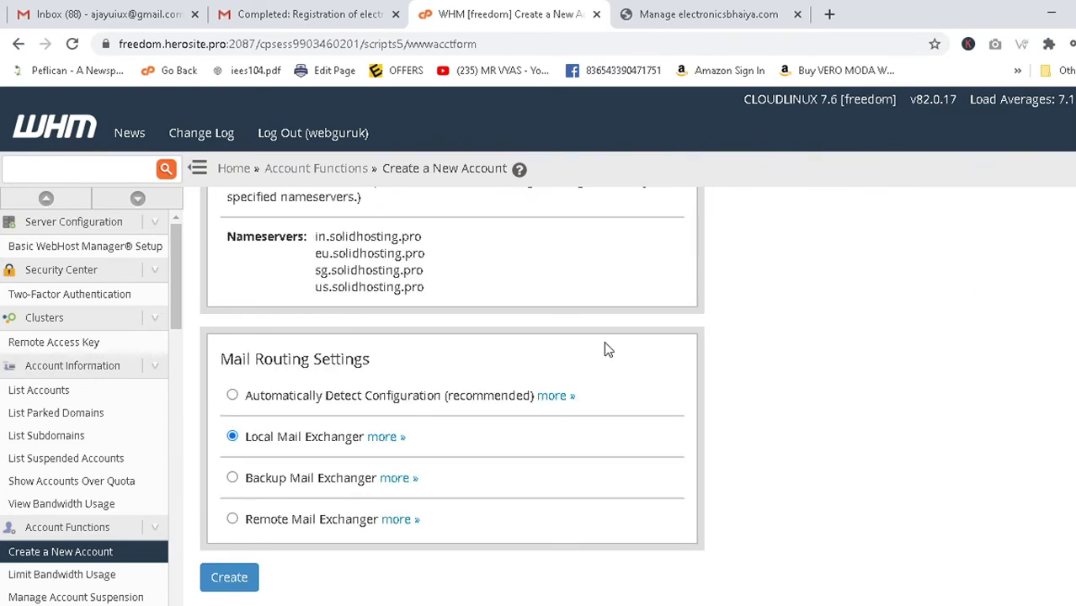
{"action": "left_click_drag", "start_coordinate": [314, 237], "coordinate": [437, 296]}
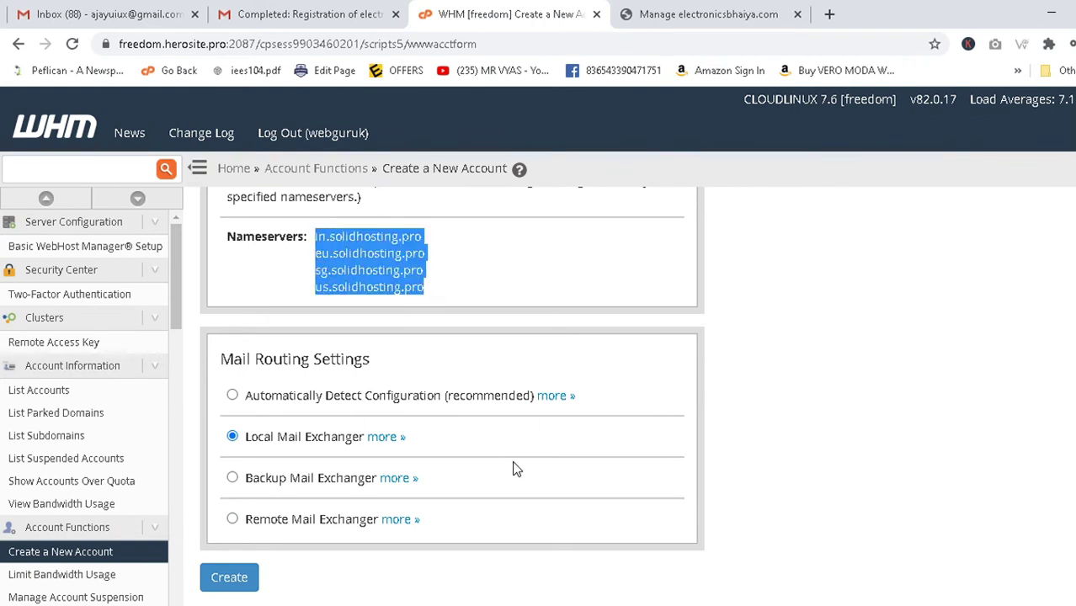
{"action": "left_click", "coordinate": [227, 581]}
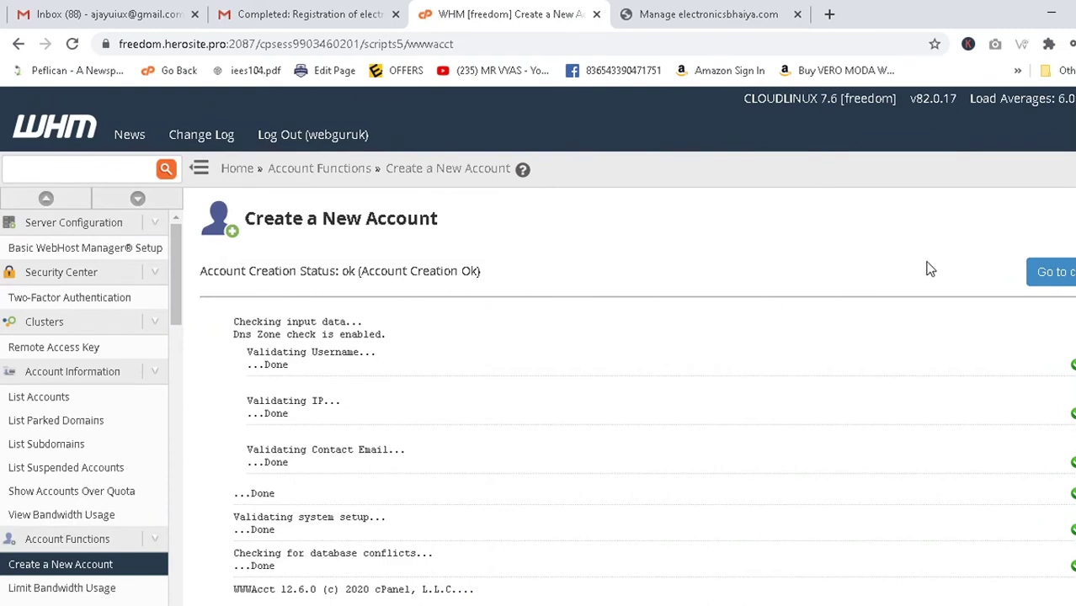
Review the account creation log for electronicsbhaiya.com, confirming every check is Done.
{"action": "scroll", "coordinate": [887, 285], "scroll_direction": "down", "scroll_amount": 5}
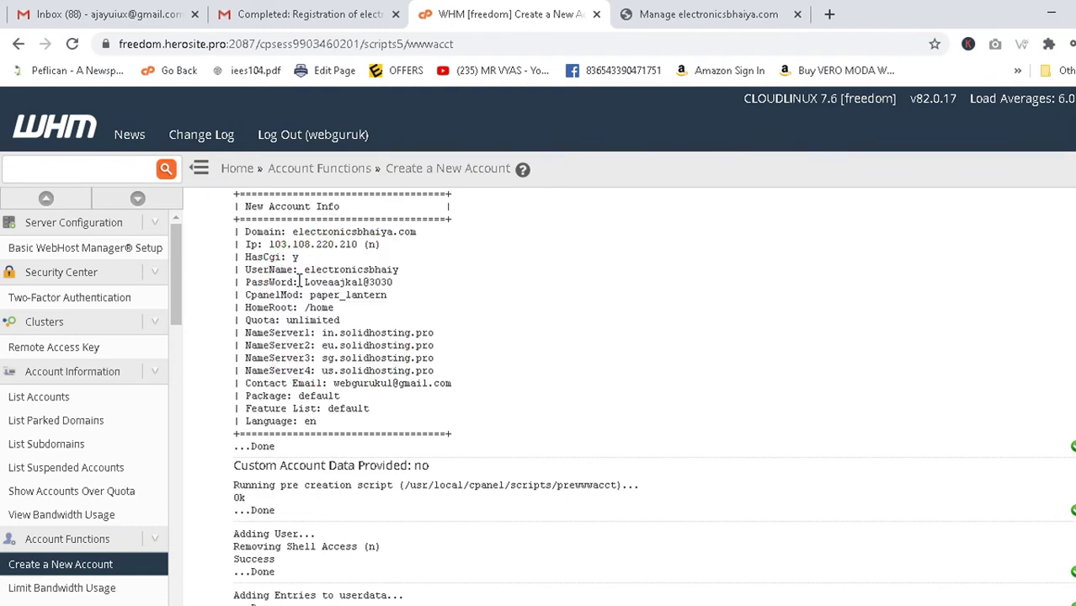
{"action": "scroll", "coordinate": [312, 274], "scroll_direction": "up", "scroll_amount": 5}
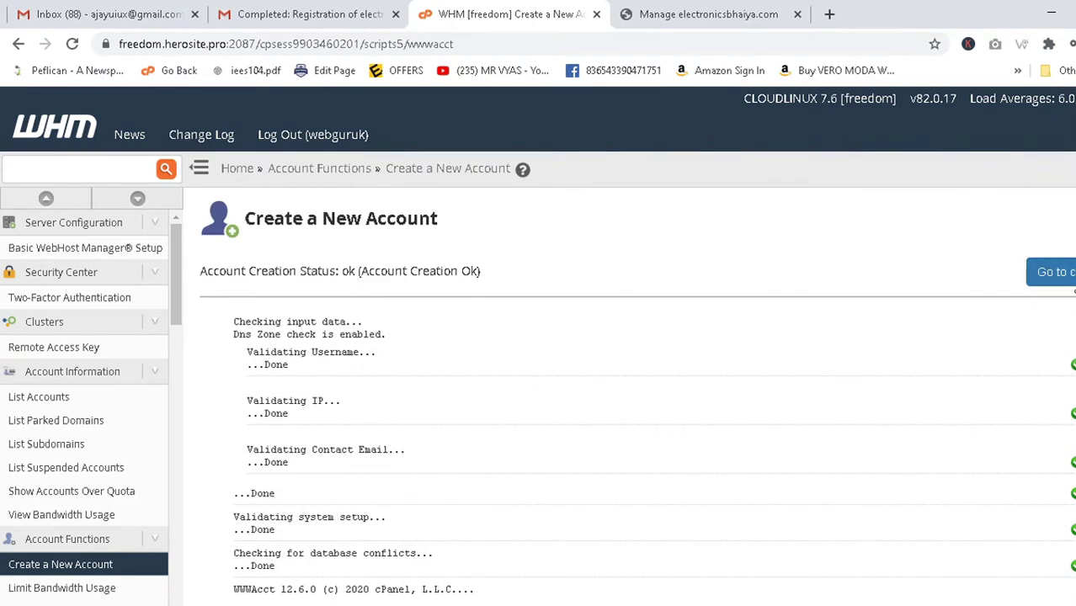
Open cPanel for electronicsbhaiya.com in a new tab and browse its home page.
{"action": "left_click", "coordinate": [1068, 280]}
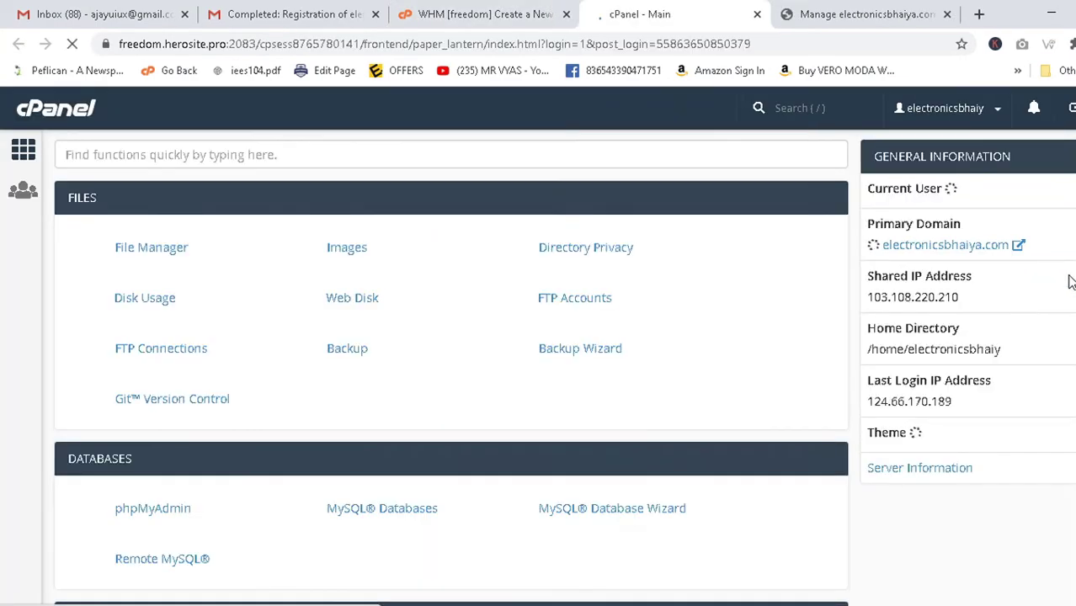
{"action": "scroll", "coordinate": [304, 310], "scroll_direction": "down", "scroll_amount": 4}
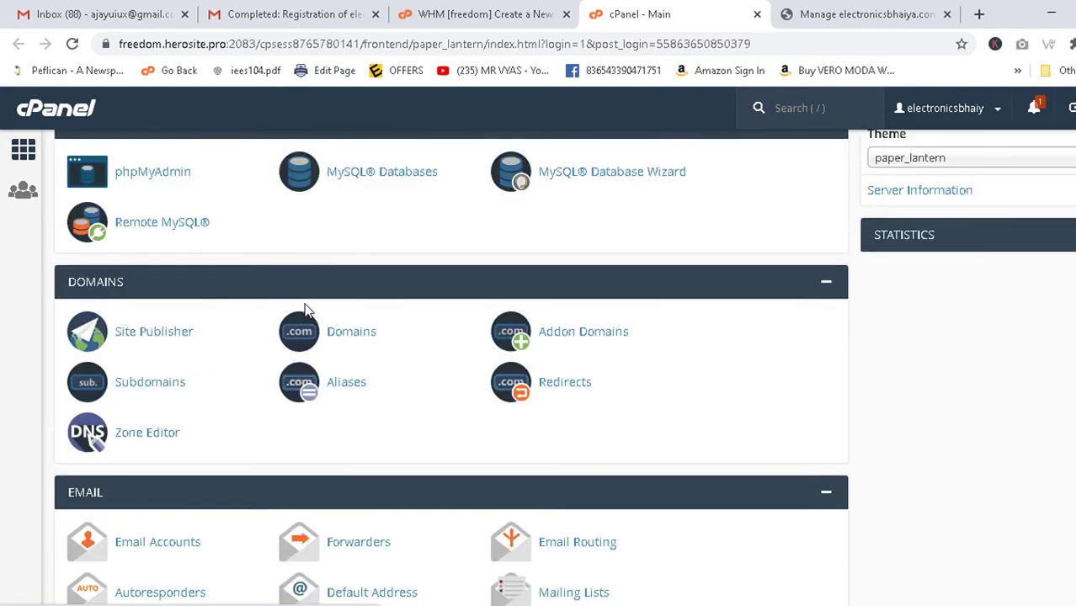
{"action": "scroll", "coordinate": [305, 310], "scroll_direction": "up", "scroll_amount": 4}
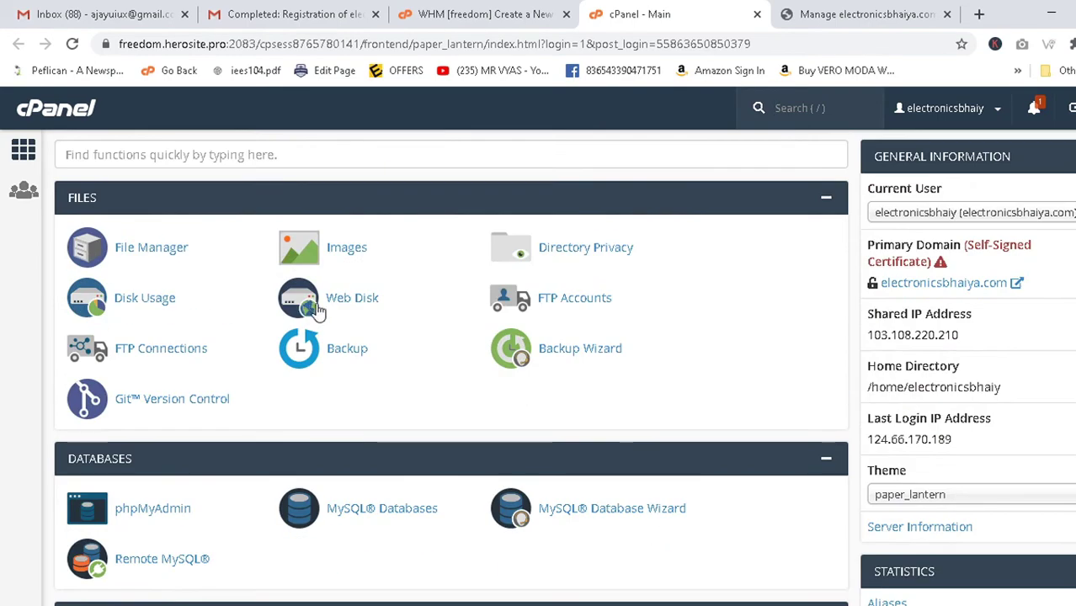
Return to the WHM account-creation results and look them over.
{"action": "left_click", "coordinate": [452, 9]}
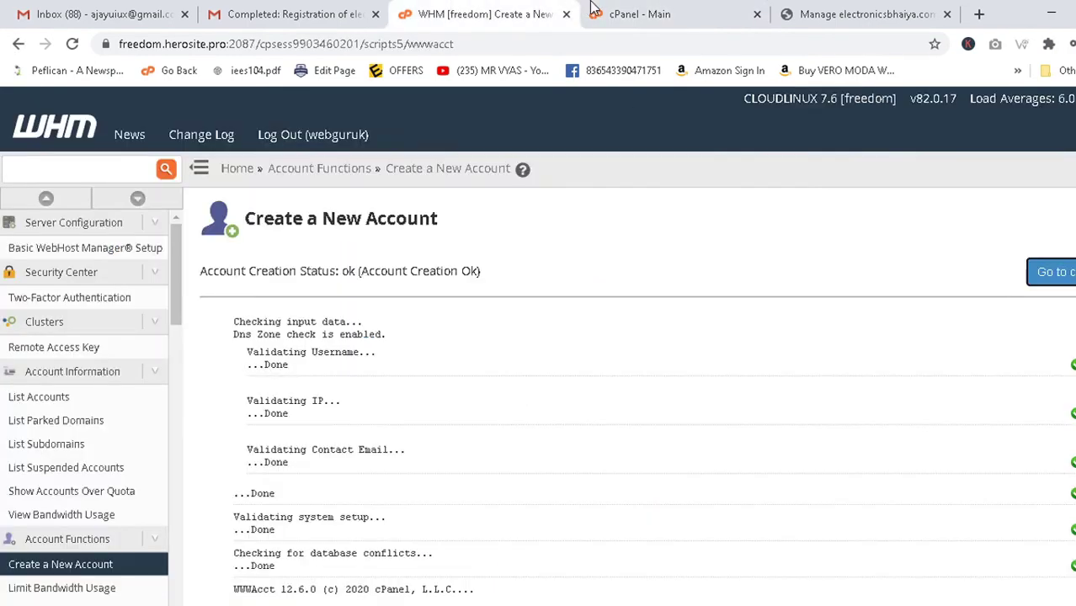
{"action": "left_click", "coordinate": [594, 8]}
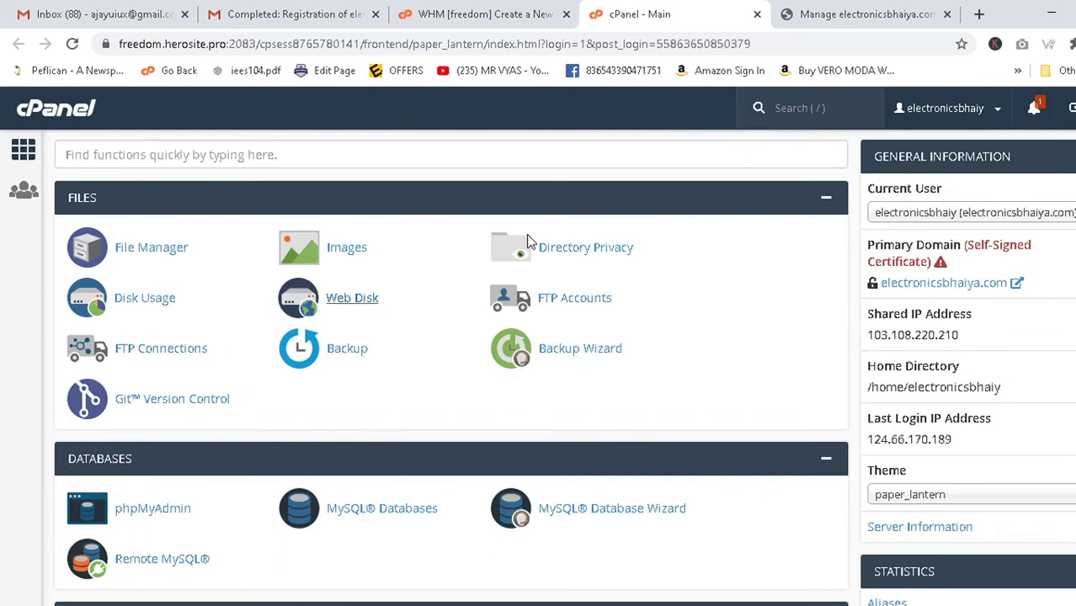
{"action": "left_click", "coordinate": [520, 7]}
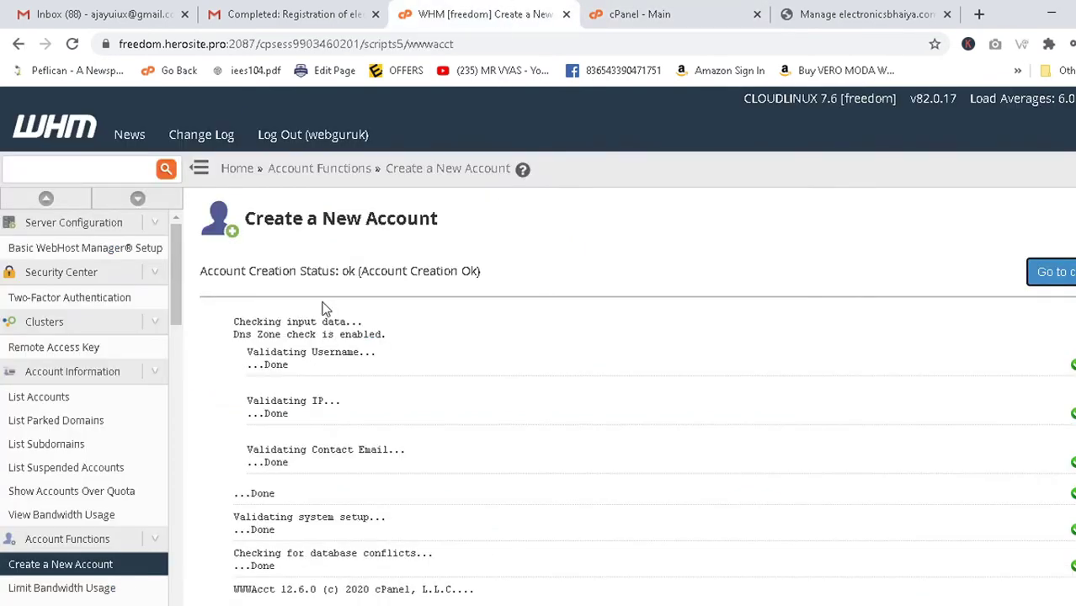
{"action": "scroll", "coordinate": [361, 347], "scroll_direction": "down", "scroll_amount": 4}
{"action": "scroll", "coordinate": [499, 313], "scroll_direction": "up", "scroll_amount": 4}
{"action": "scroll", "coordinate": [712, 212], "scroll_direction": "down", "scroll_amount": 3}
Cycle through the open tabs, ending on the domain registration e-mail.
{"action": "scroll", "coordinate": [712, 212], "scroll_direction": "up", "scroll_amount": 3}
{"action": "left_click", "coordinate": [349, 7]}
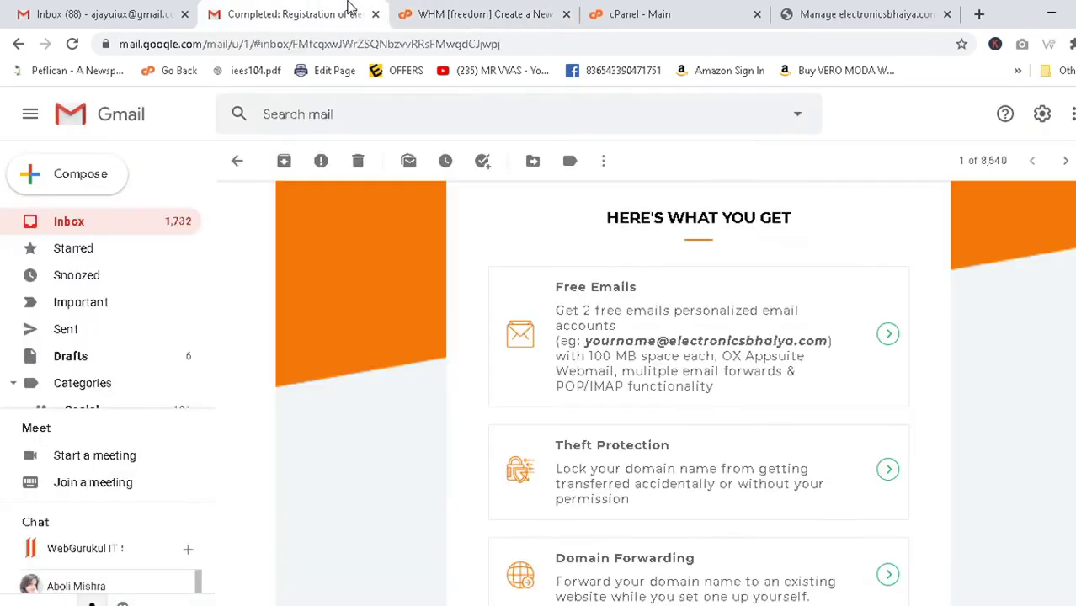
{"action": "left_click", "coordinate": [639, 9]}
{"action": "left_click", "coordinate": [503, 9]}
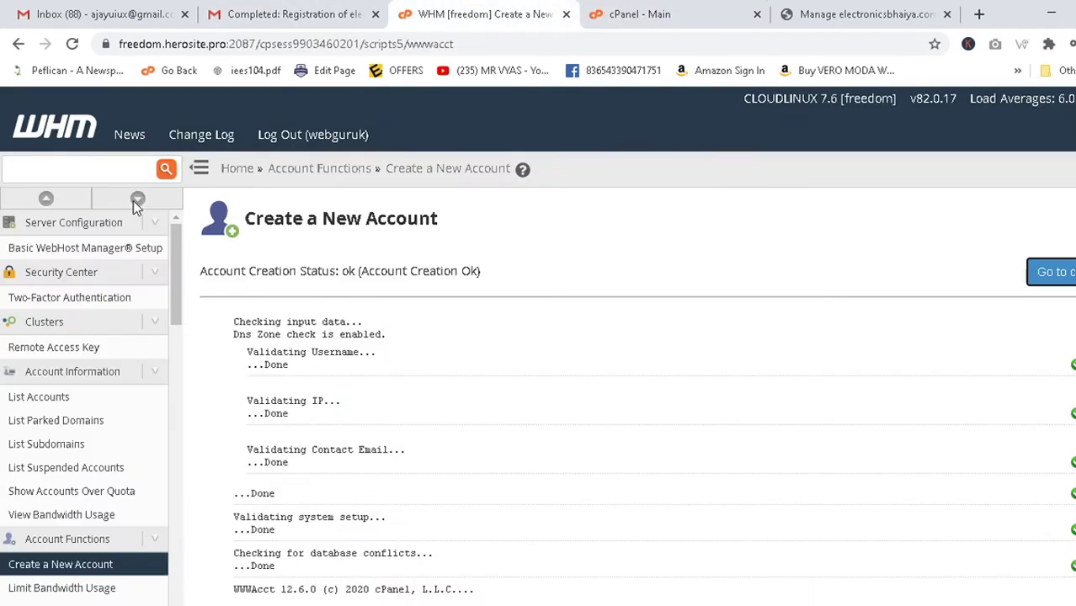
{"action": "left_click", "coordinate": [299, 12]}
{"action": "scroll", "coordinate": [792, 264], "scroll_direction": "up", "scroll_amount": 5}
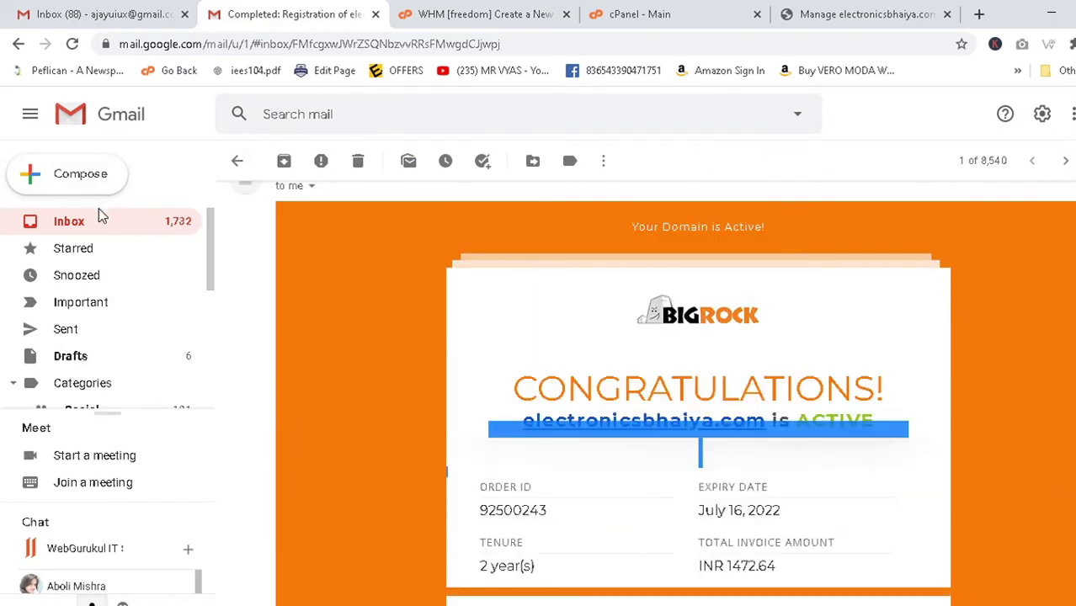
Go back to the Gmail inbox and check the Updates and Primary categories.
{"action": "left_click", "coordinate": [69, 221]}
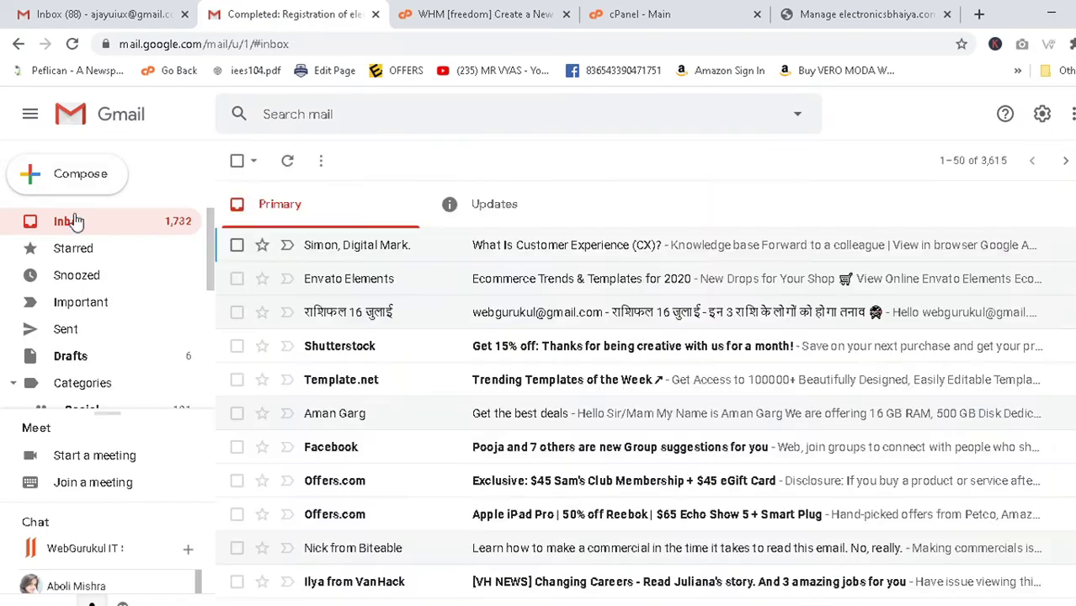
{"action": "left_click", "coordinate": [497, 224]}
{"action": "left_click", "coordinate": [374, 220]}
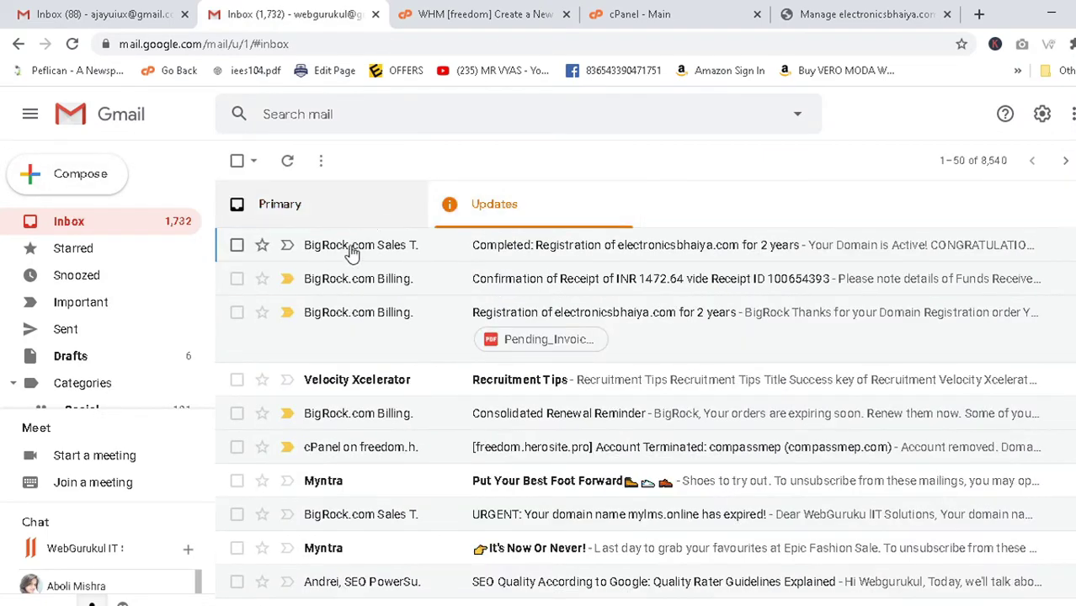
{"action": "scroll", "coordinate": [105, 383], "scroll_direction": "down", "scroll_amount": 2}
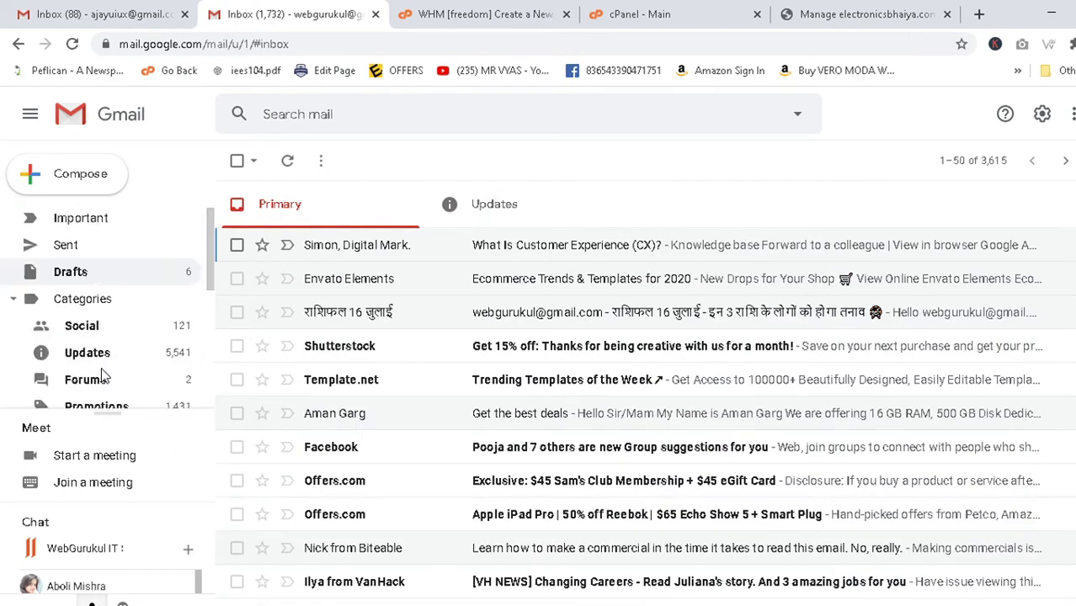
{"action": "scroll", "coordinate": [118, 348], "scroll_direction": "down", "scroll_amount": 1}
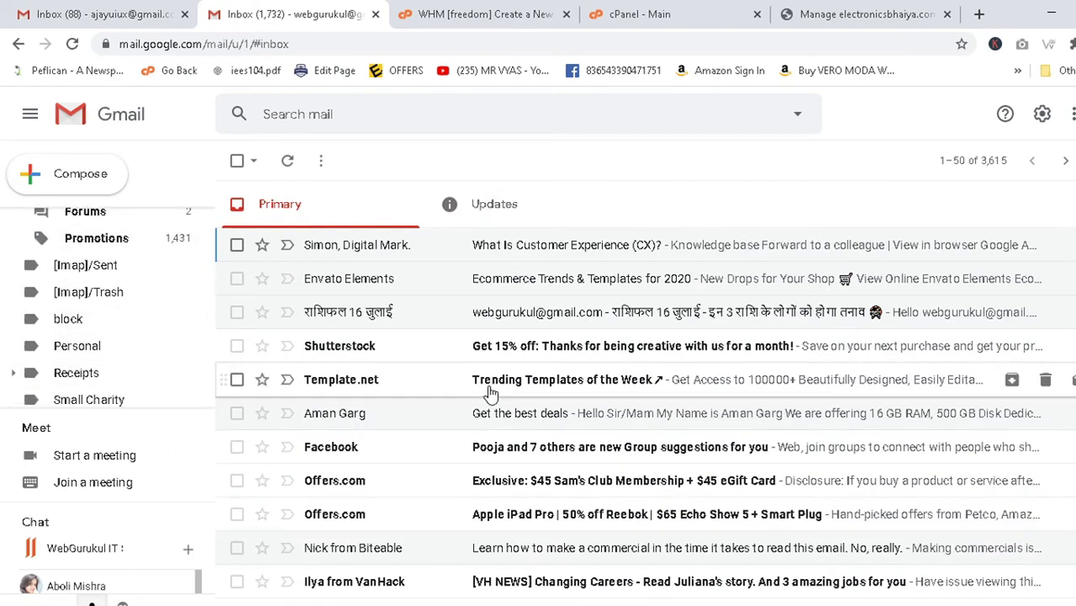
{"action": "left_click", "coordinate": [514, 223]}
Switch across the WHM, cPanel and BigRock tabs before returning to Gmail.
{"action": "left_click", "coordinate": [520, 12]}
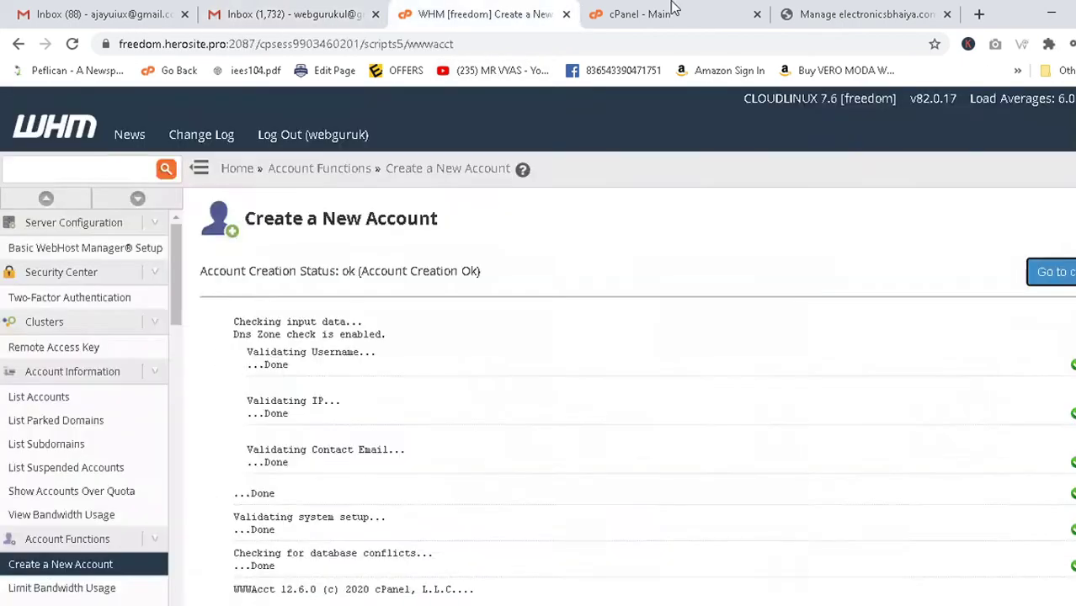
{"action": "left_click", "coordinate": [666, 14]}
{"action": "left_click", "coordinate": [851, 14]}
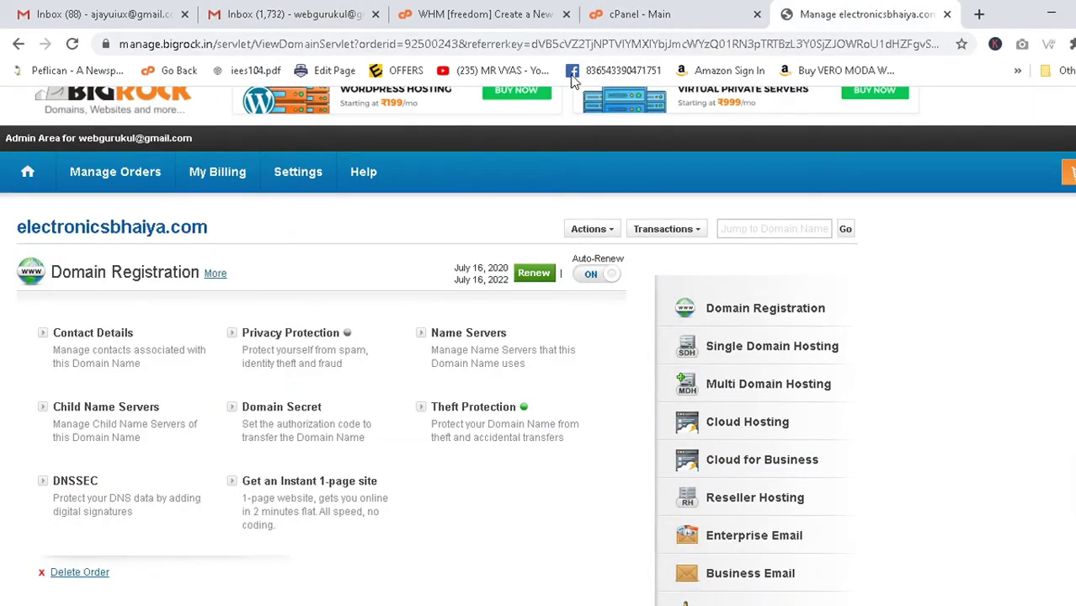
{"action": "scroll", "coordinate": [674, 206], "scroll_direction": "up", "scroll_amount": 1}
{"action": "left_click", "coordinate": [473, 12]}
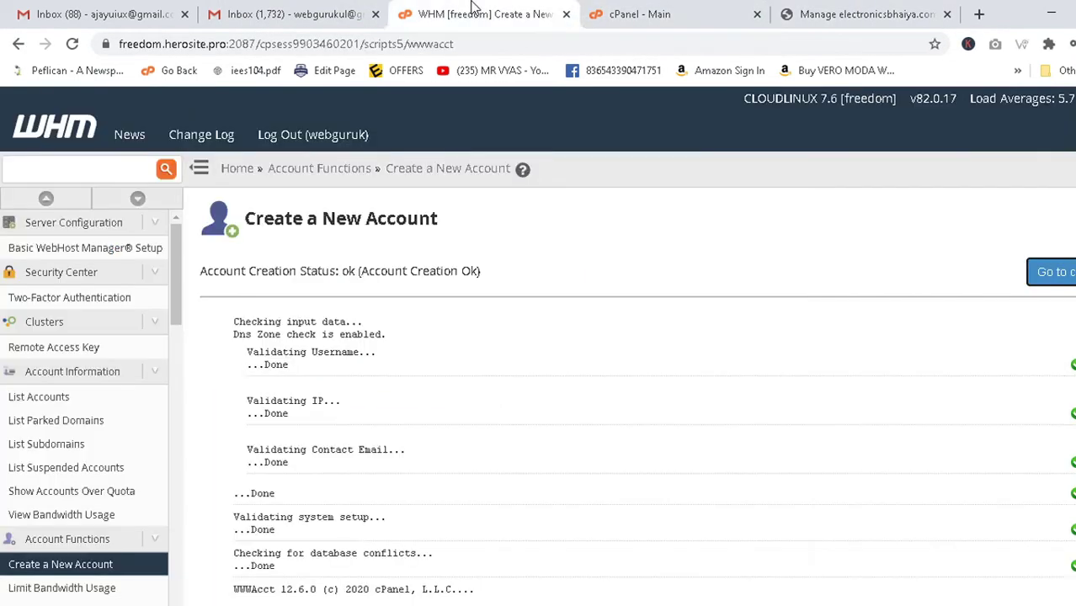
{"action": "left_click", "coordinate": [662, 11]}
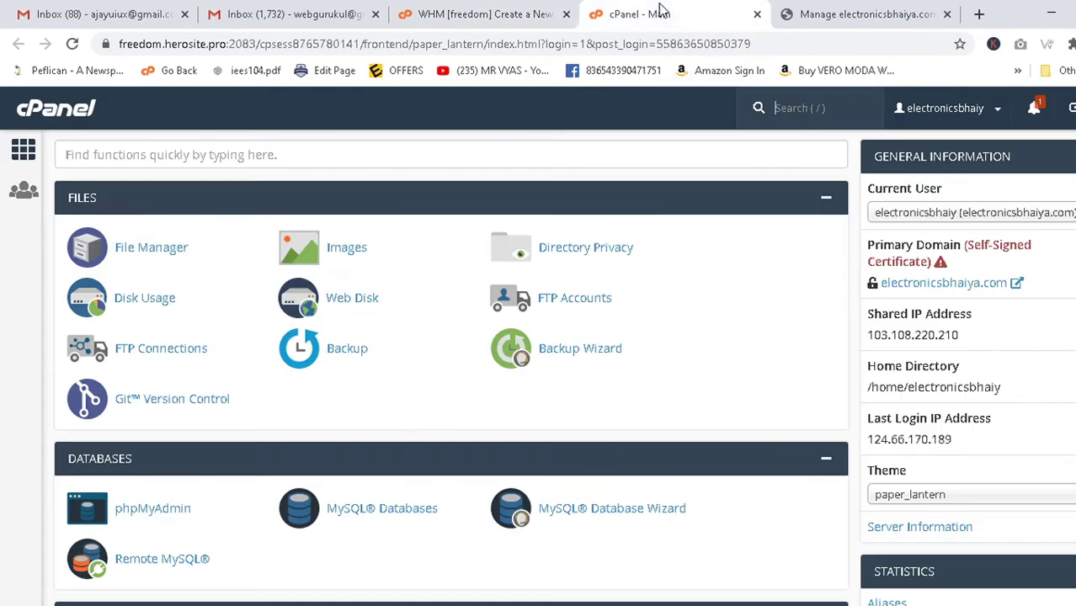
{"action": "left_click", "coordinate": [519, 10]}
{"action": "left_click", "coordinate": [349, 10]}
Expand the Gmail labels and view the messages in Spam.
{"action": "scroll", "coordinate": [115, 284], "scroll_direction": "up", "scroll_amount": 1}
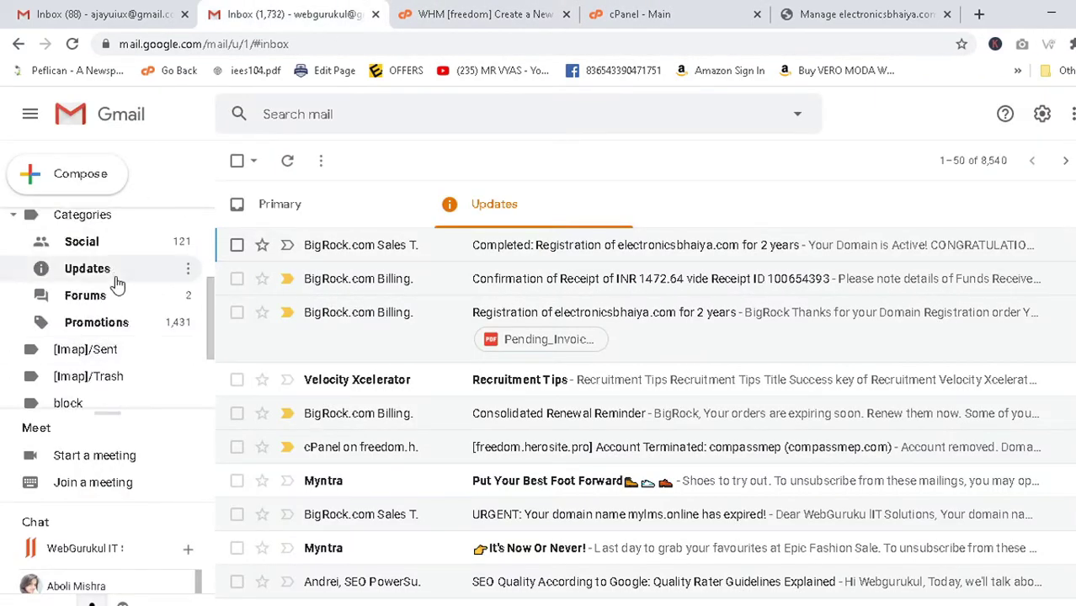
{"action": "scroll", "coordinate": [118, 348], "scroll_direction": "down", "scroll_amount": 2}
{"action": "left_click", "coordinate": [95, 405]}
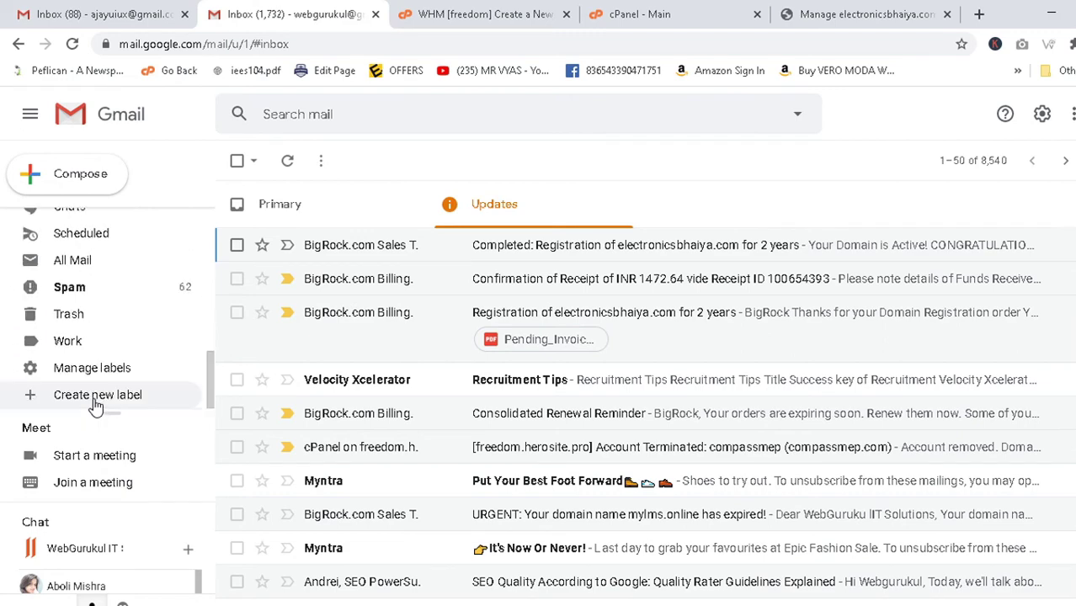
{"action": "left_click", "coordinate": [82, 289]}
{"action": "left_click", "coordinate": [84, 290]}
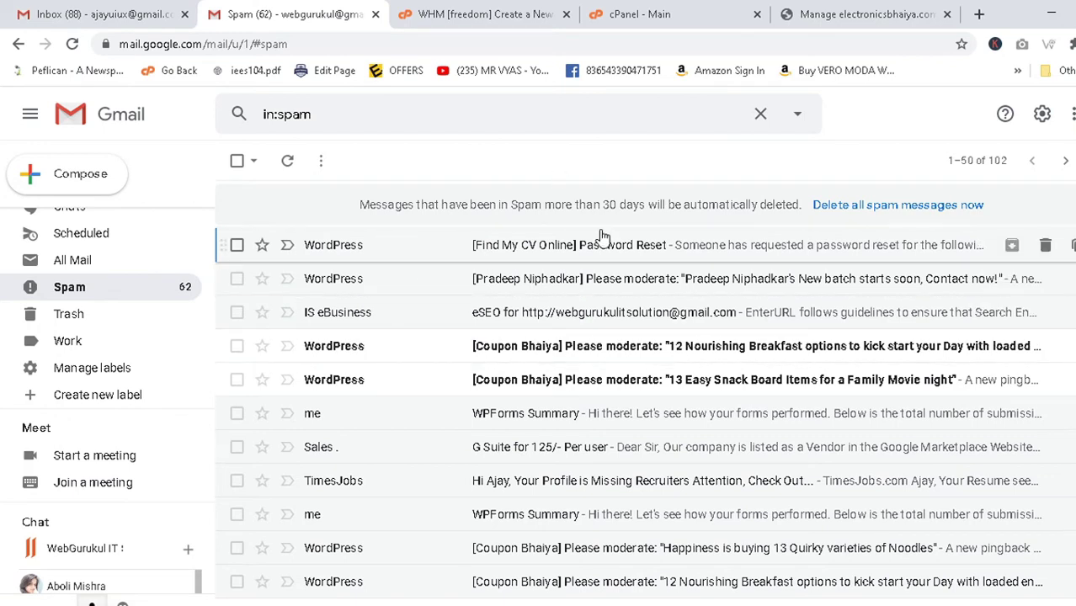
{"action": "scroll", "coordinate": [128, 310], "scroll_direction": "up", "scroll_amount": 10}
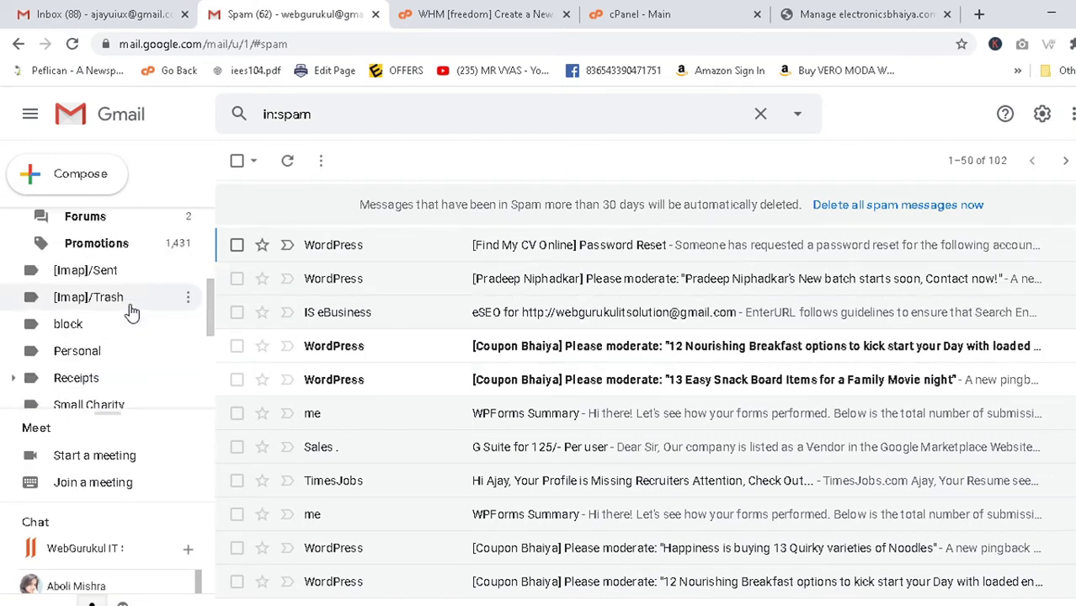
Return from Spam to the inbox, check Updates and Primary, then bring up cPanel.
{"action": "left_click", "coordinate": [105, 228]}
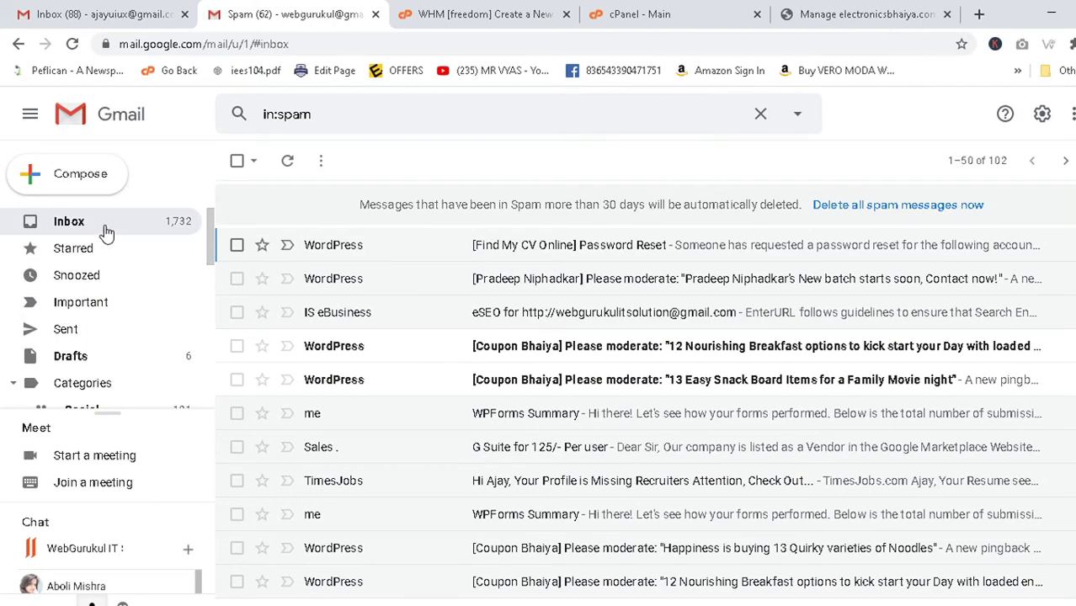
{"action": "left_click", "coordinate": [503, 210]}
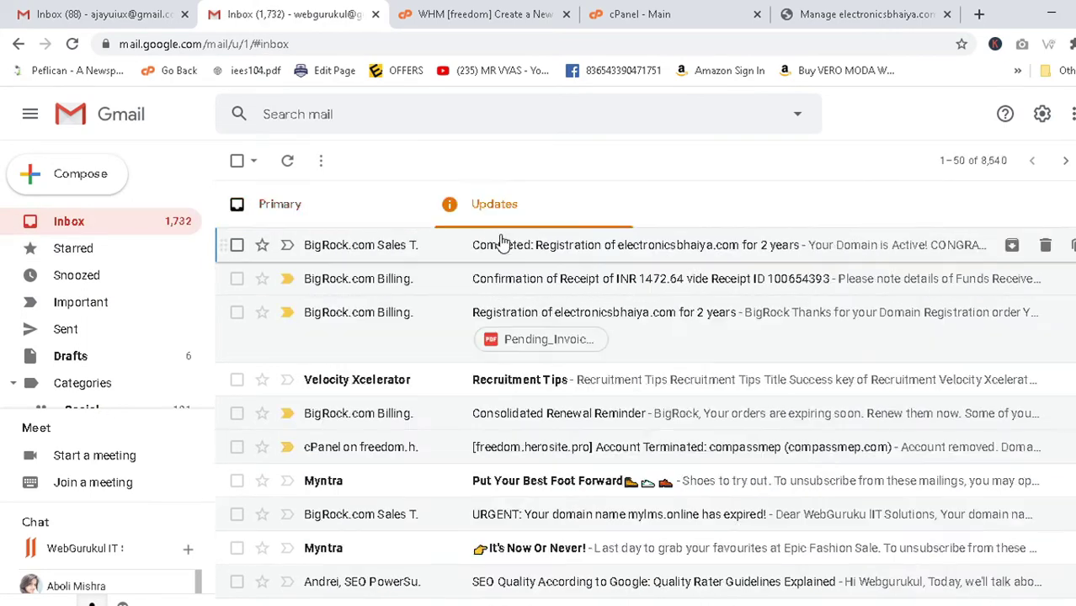
{"action": "left_click", "coordinate": [354, 210]}
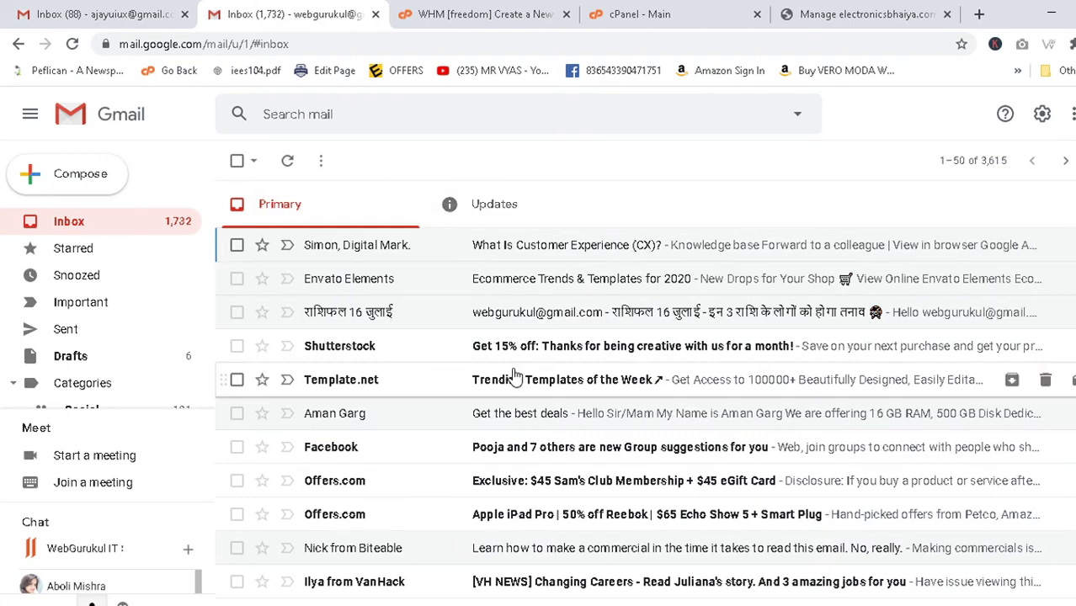
{"action": "left_click", "coordinate": [633, 15]}
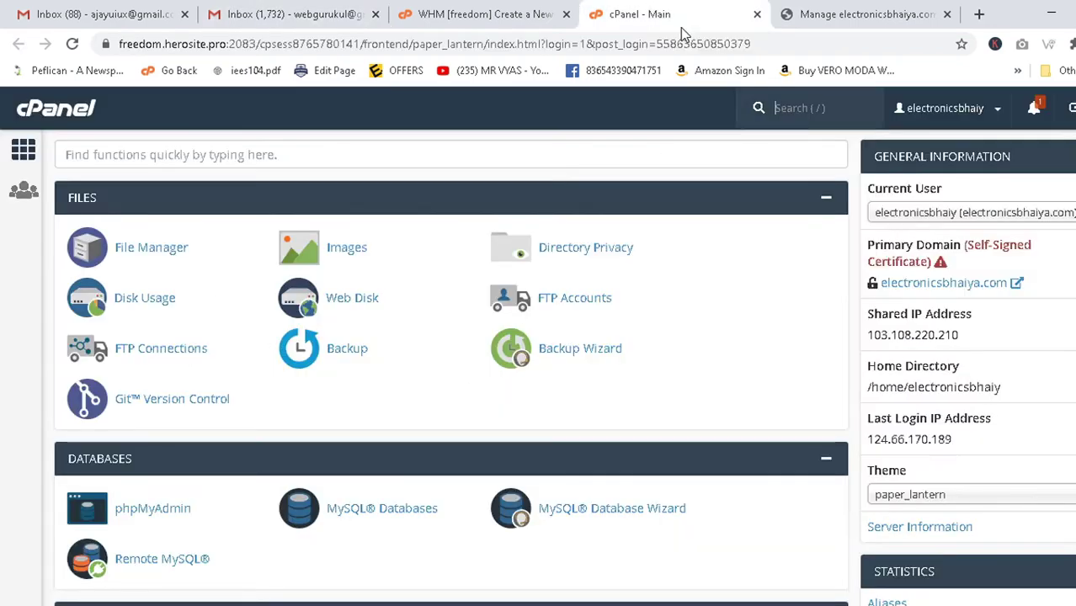
Load electronicsbhaiya.com in the BigRock tab.
{"action": "left_click", "coordinate": [827, 7]}
{"action": "left_click", "coordinate": [488, 42]}
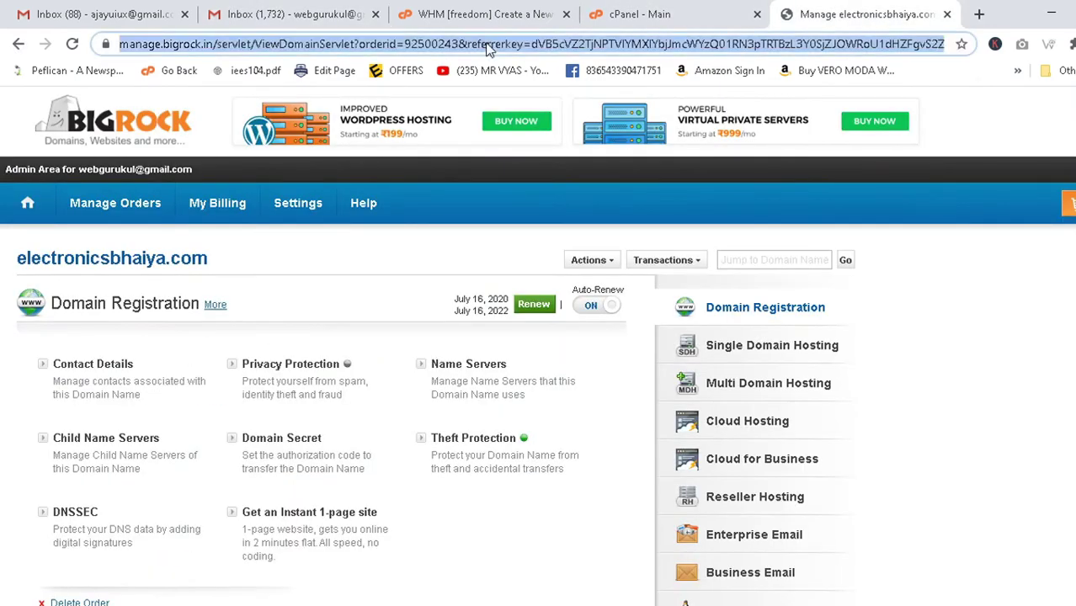
{"action": "type", "text": "electronicsbhaiya.com"}
{"action": "key", "text": "Return"}
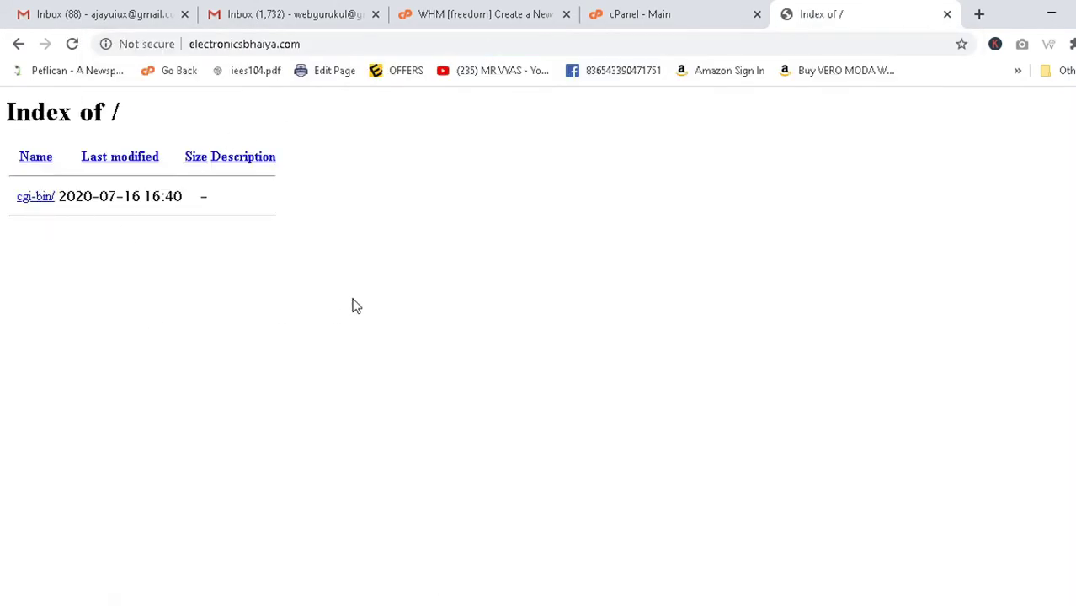
Inspect the bare Index of / listing showing only cgi-bin/, then return to cPanel.
{"action": "left_click_drag", "start_coordinate": [352, 306], "coordinate": [2, 118]}
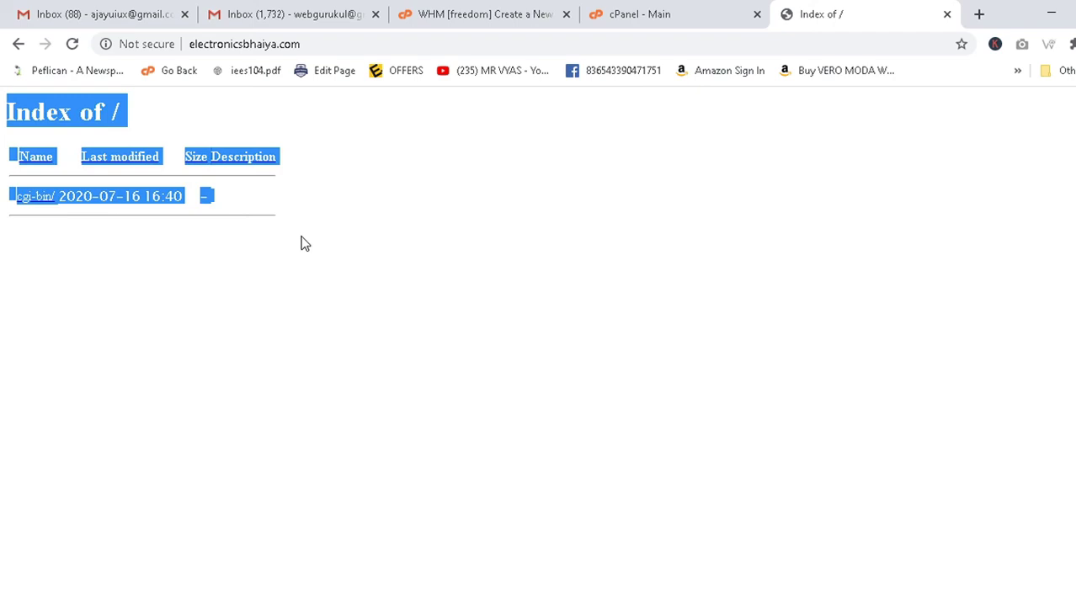
{"action": "left_click", "coordinate": [448, 307]}
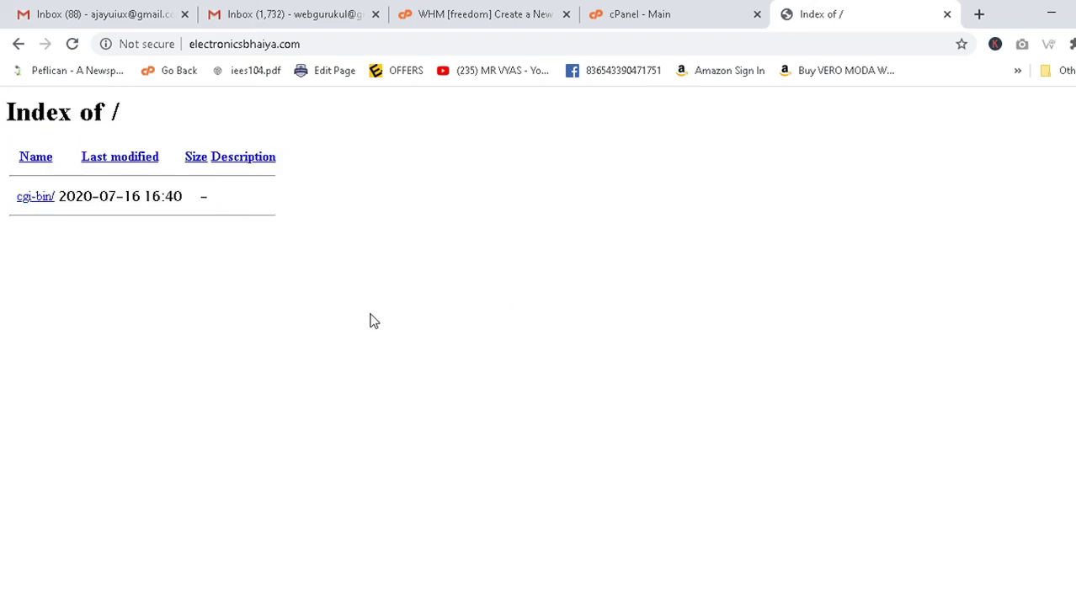
{"action": "left_click_drag", "start_coordinate": [82, 202], "coordinate": [3, 114]}
{"action": "left_click", "coordinate": [669, 12]}
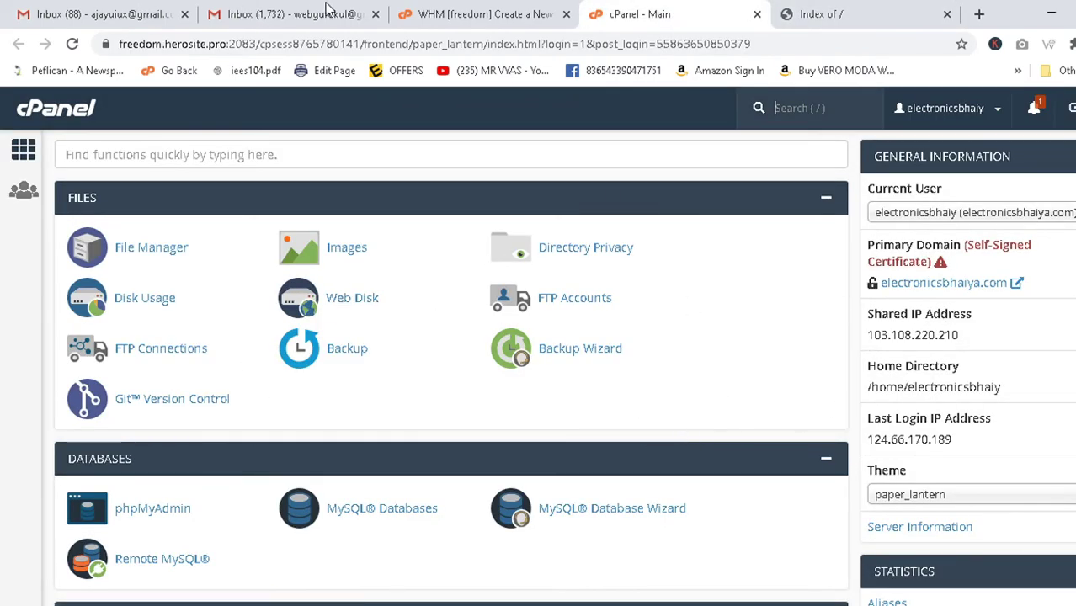
Return to the cPanel dashboard and scroll down to Softaculous Apps Installer.
{"action": "left_click", "coordinate": [502, 21]}
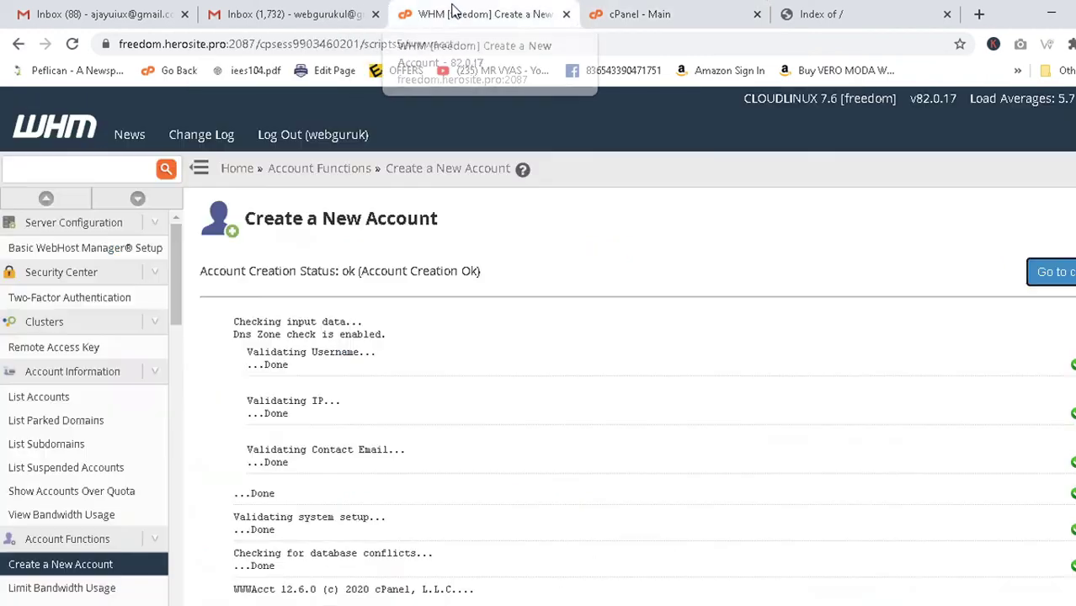
{"action": "left_click", "coordinate": [676, 10]}
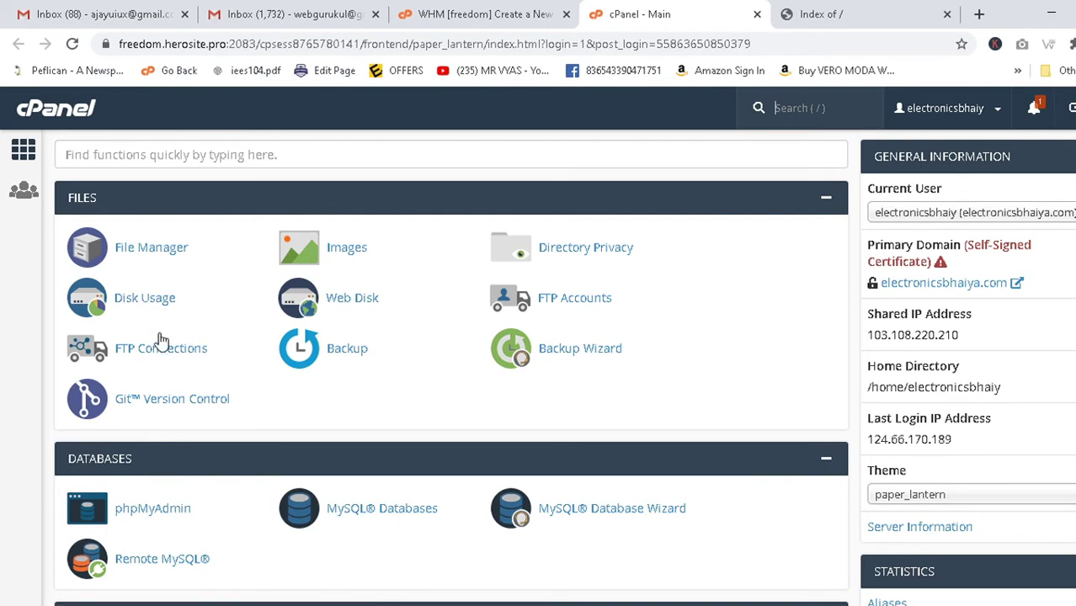
{"action": "left_click", "coordinate": [308, 9]}
{"action": "left_click", "coordinate": [457, 8]}
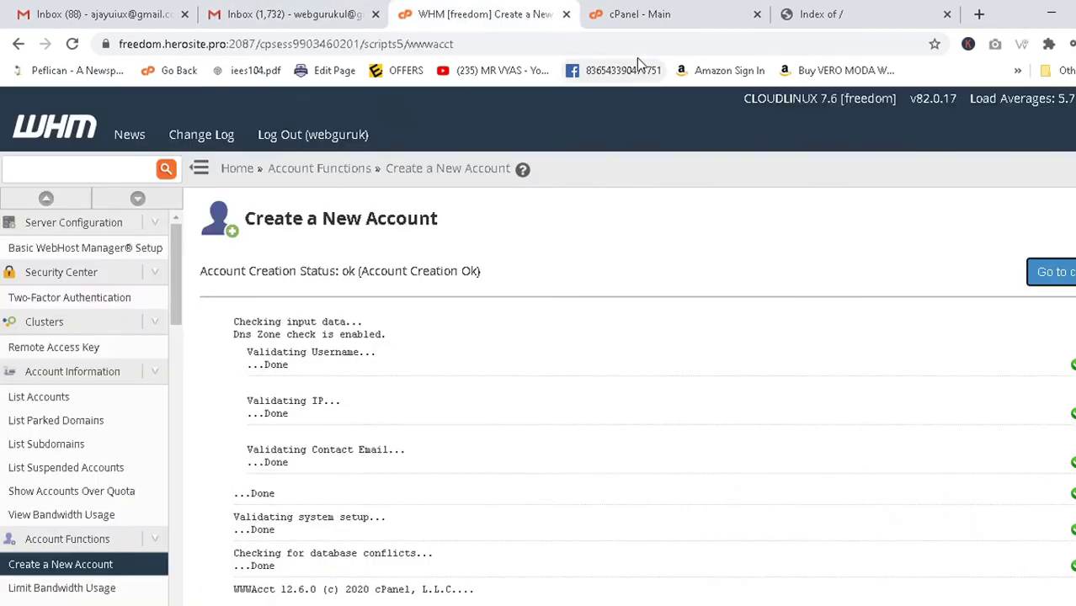
{"action": "left_click", "coordinate": [679, 9]}
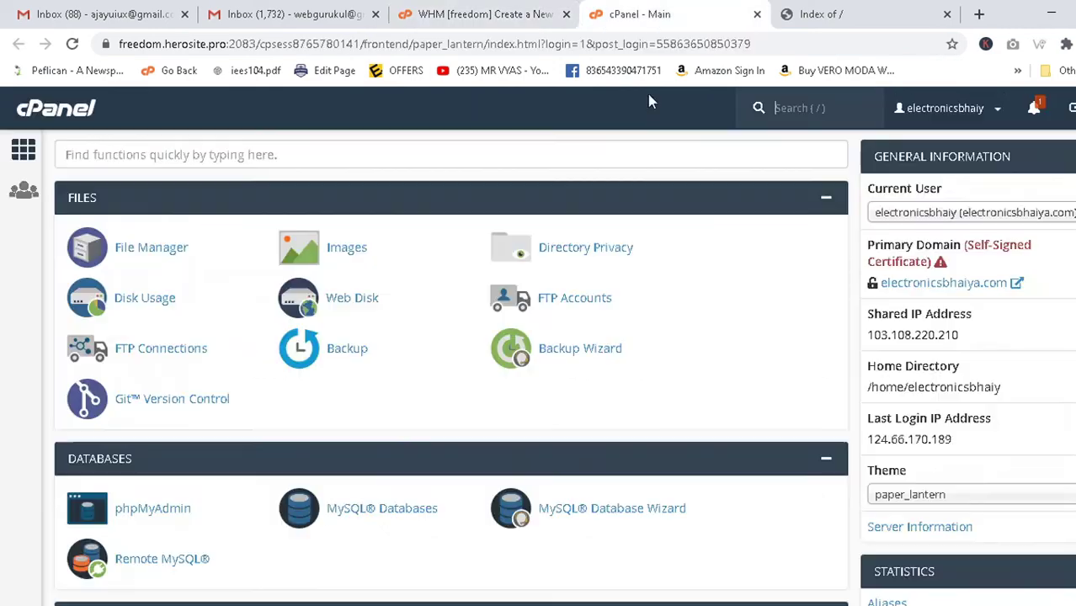
{"action": "scroll", "coordinate": [306, 270], "scroll_direction": "down", "scroll_amount": 15}
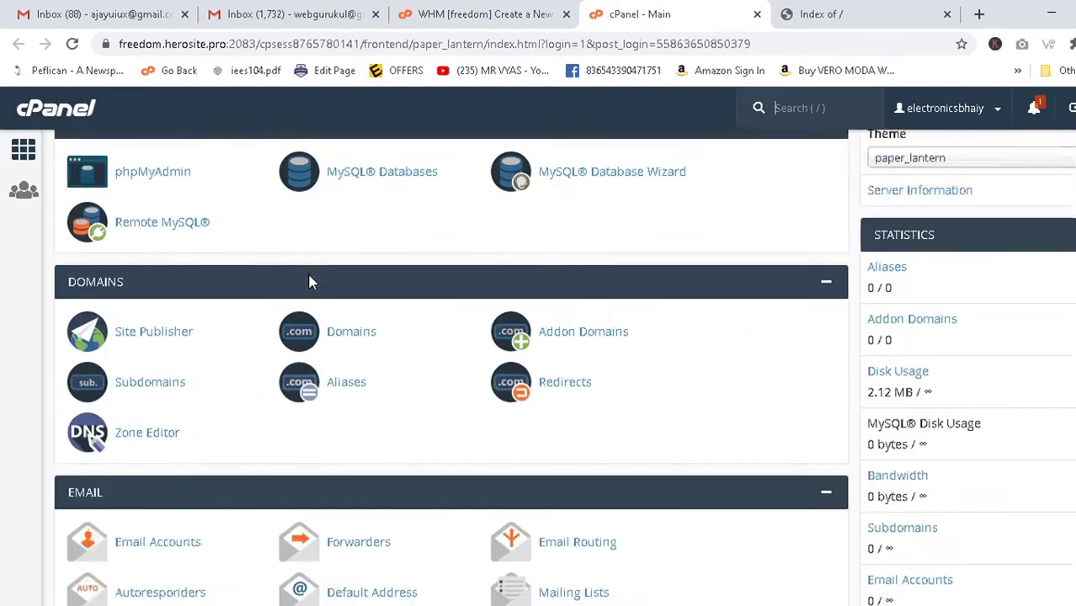
{"action": "scroll", "coordinate": [309, 282], "scroll_direction": "down", "scroll_amount": 4}
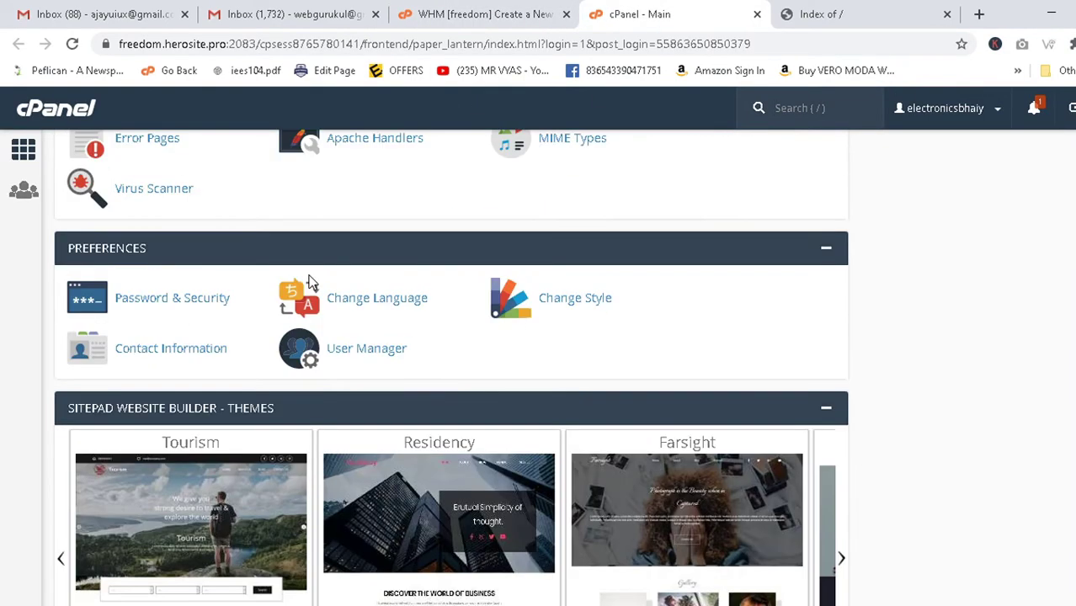
{"action": "scroll", "coordinate": [309, 282], "scroll_direction": "down", "scroll_amount": 5}
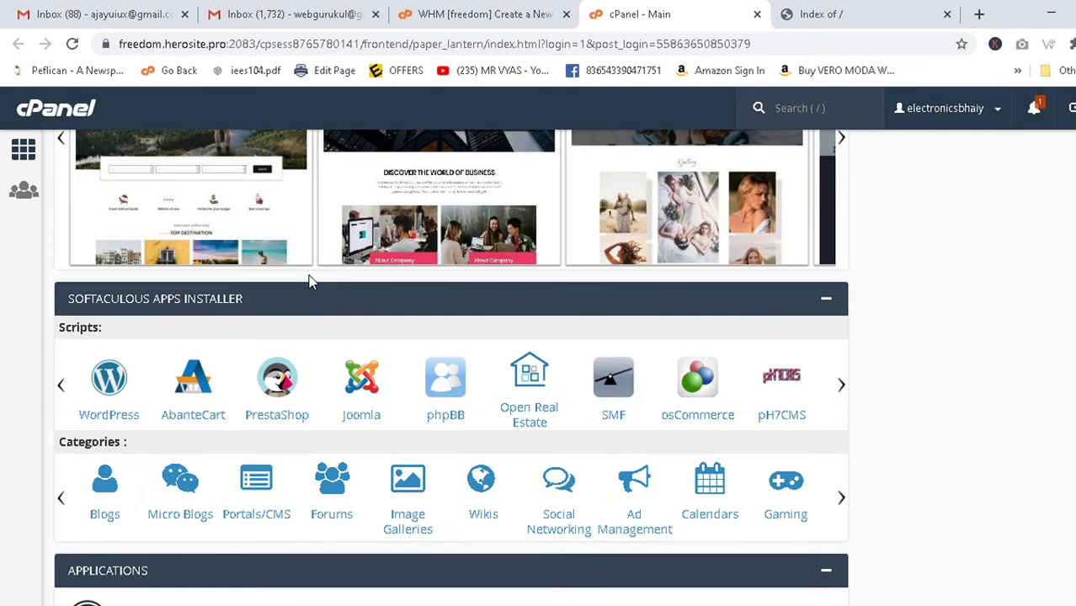
Open the WordPress 5.4.2 installer and delete 'wp' from the In Directory field.
{"action": "left_click", "coordinate": [109, 383]}
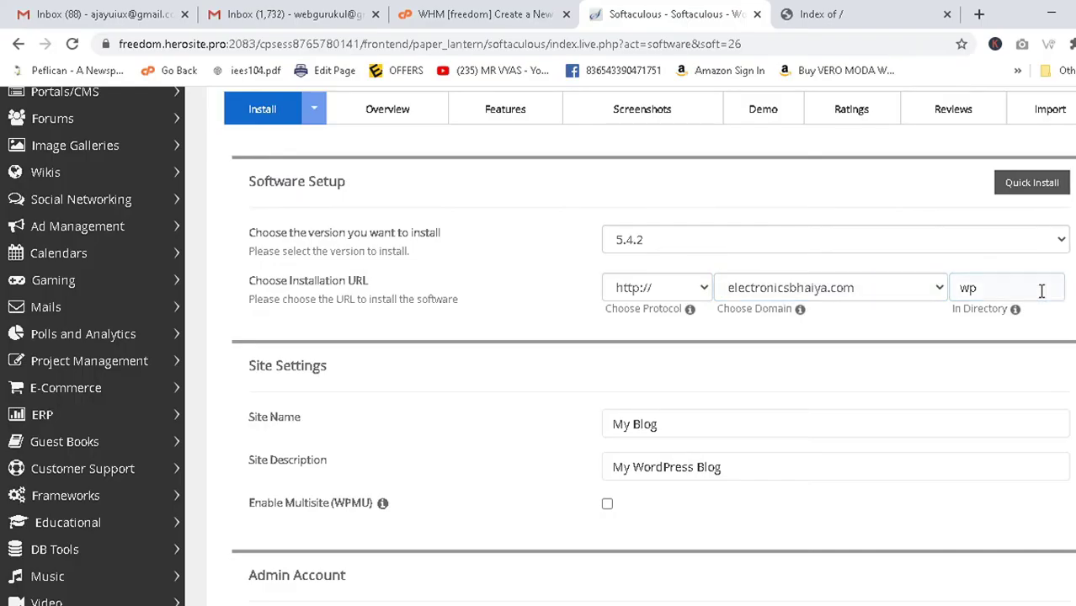
{"action": "left_click_drag", "start_coordinate": [1040, 288], "coordinate": [938, 286]}
{"action": "key", "text": "BackSpace"}
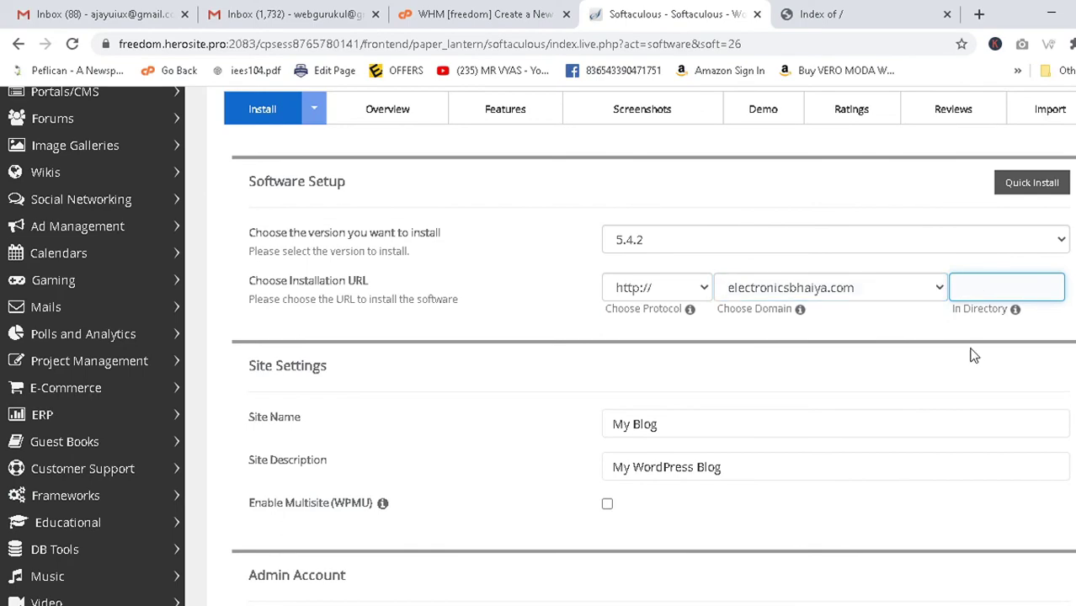
{"action": "scroll", "coordinate": [972, 353], "scroll_direction": "down", "scroll_amount": 4}
Keep admin as the username and replace the admin password with a strong one.
{"action": "scroll", "coordinate": [756, 266], "scroll_direction": "up", "scroll_amount": 1}
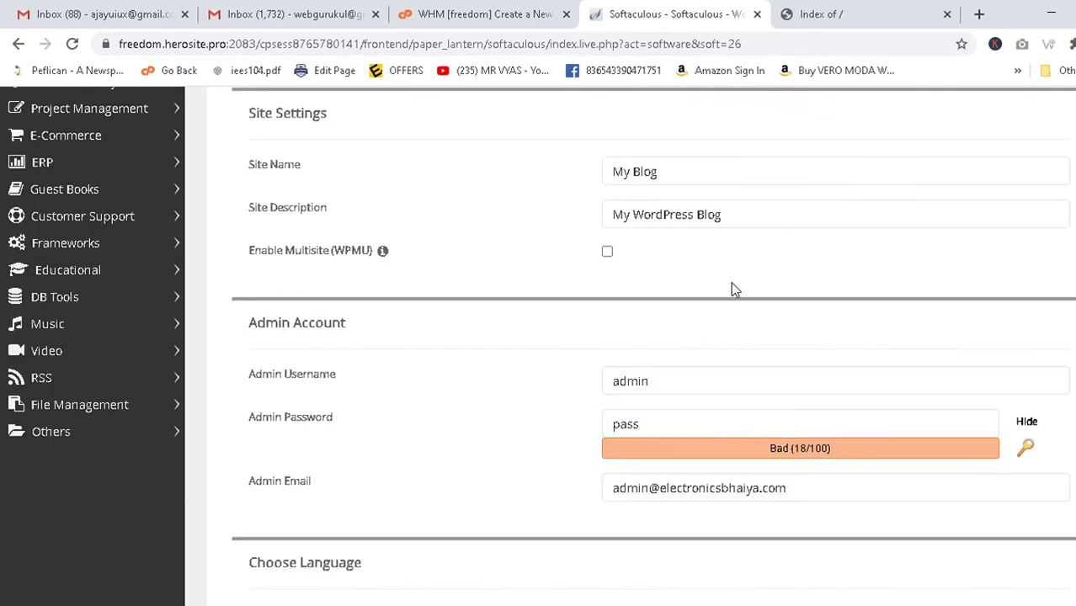
{"action": "scroll", "coordinate": [731, 282], "scroll_direction": "up", "scroll_amount": 1}
{"action": "double_click", "coordinate": [672, 469]}
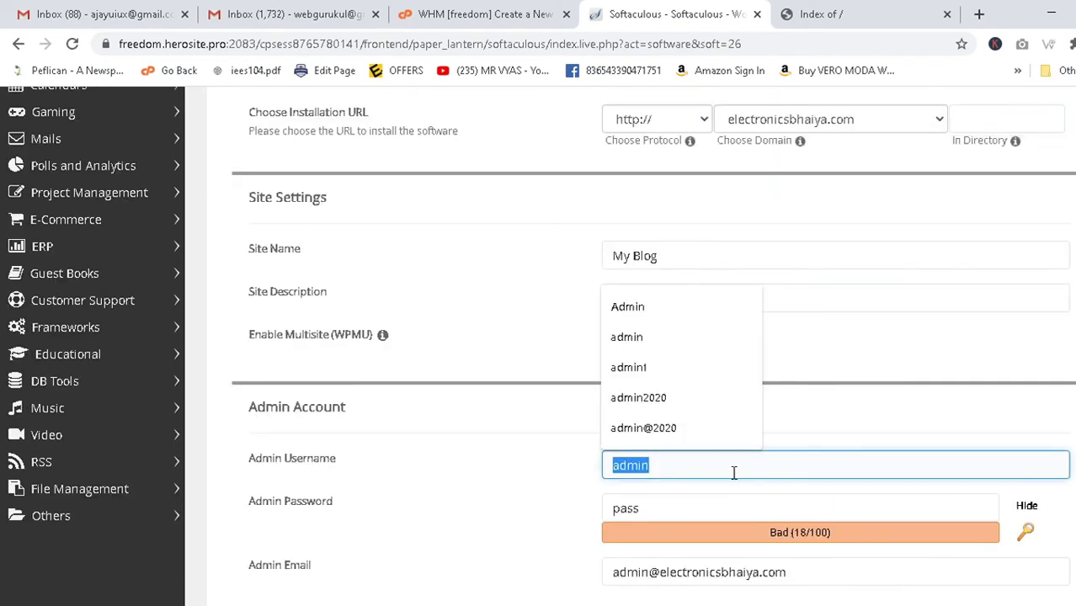
{"action": "left_click_drag", "start_coordinate": [670, 512], "coordinate": [557, 514]}
{"action": "scroll", "coordinate": [554, 516], "scroll_direction": "down", "scroll_amount": 2}
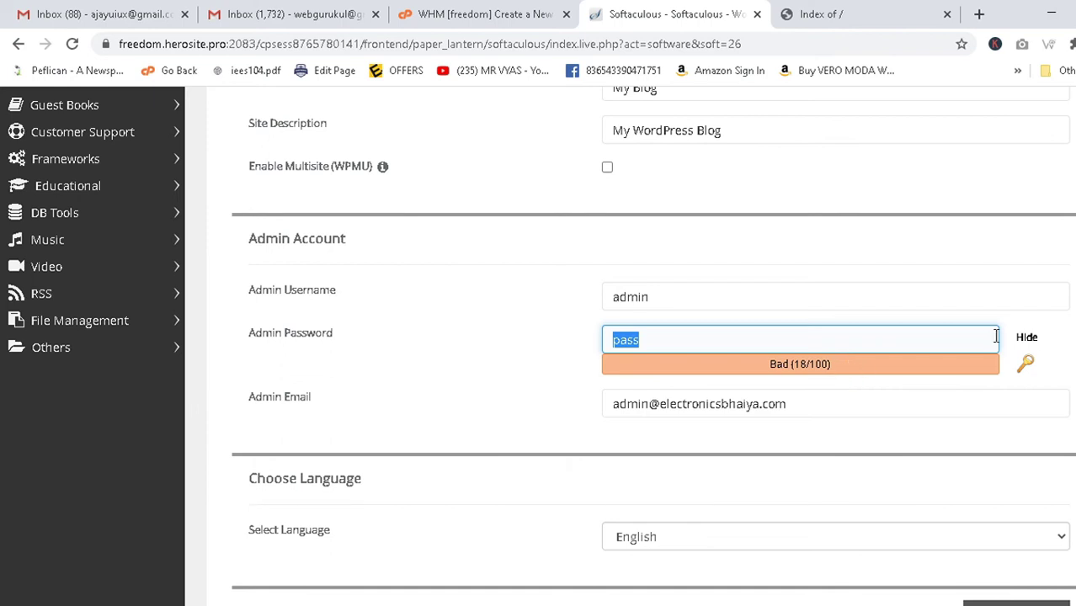
{"action": "left_click", "coordinate": [1026, 338]}
{"action": "left_click_drag", "start_coordinate": [795, 340], "coordinate": [584, 331]}
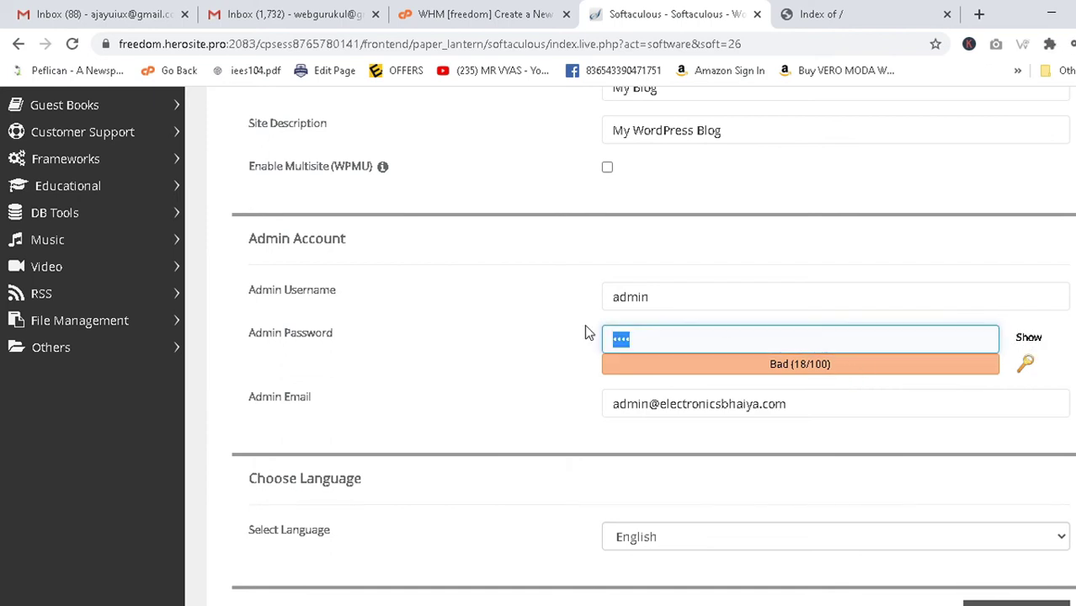
{"action": "type", "text": "admin@1234"}
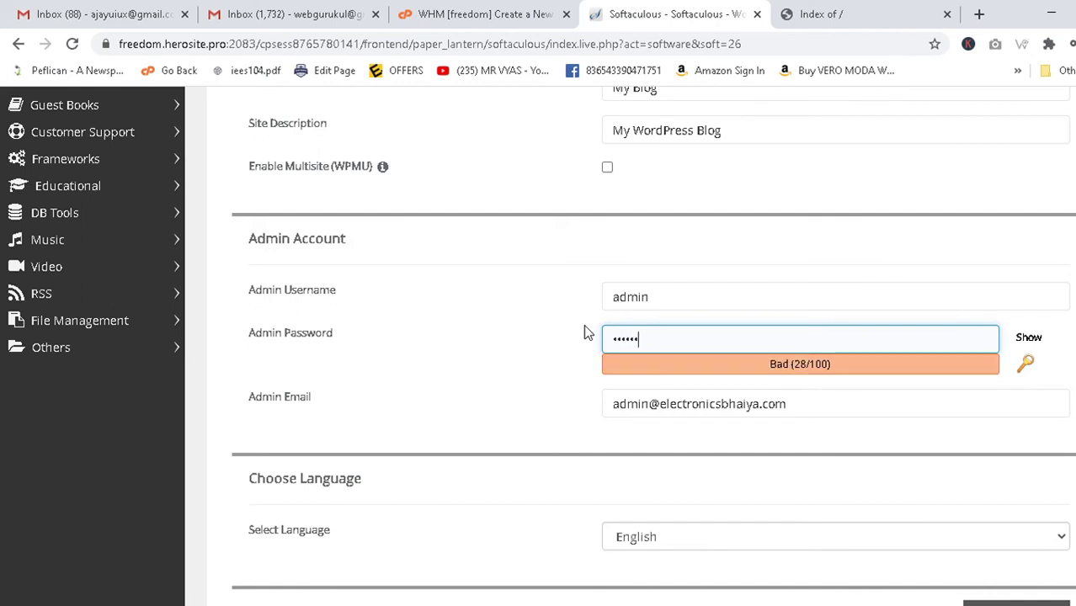
{"action": "type", "text": "56789"}
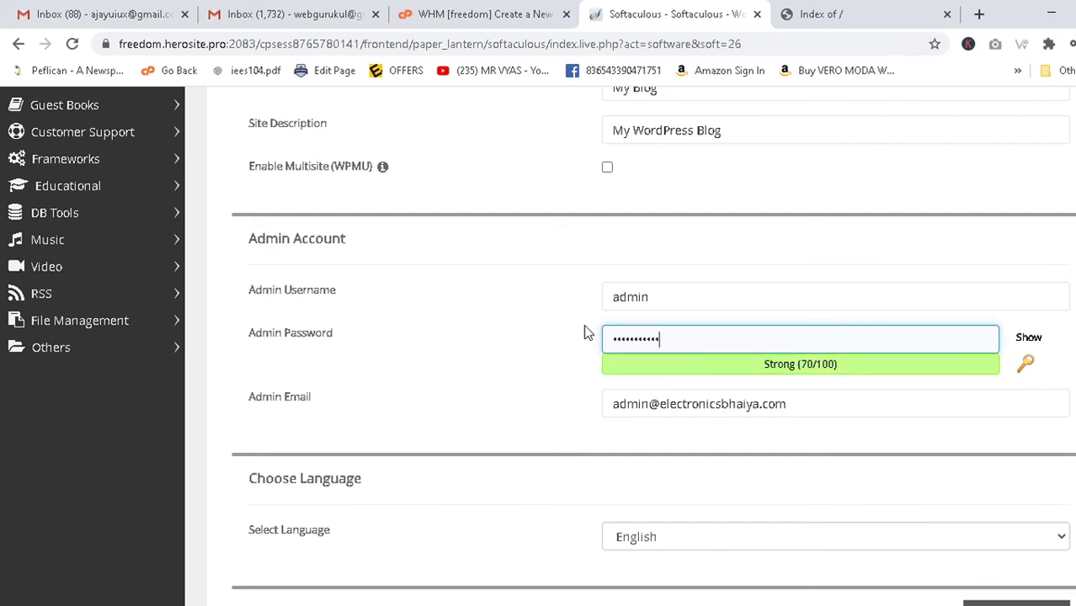
{"action": "type", "text": "0"}
Replace the default admin e-mail with the owner's autofilled address.
{"action": "left_click_drag", "start_coordinate": [826, 411], "coordinate": [468, 399]}
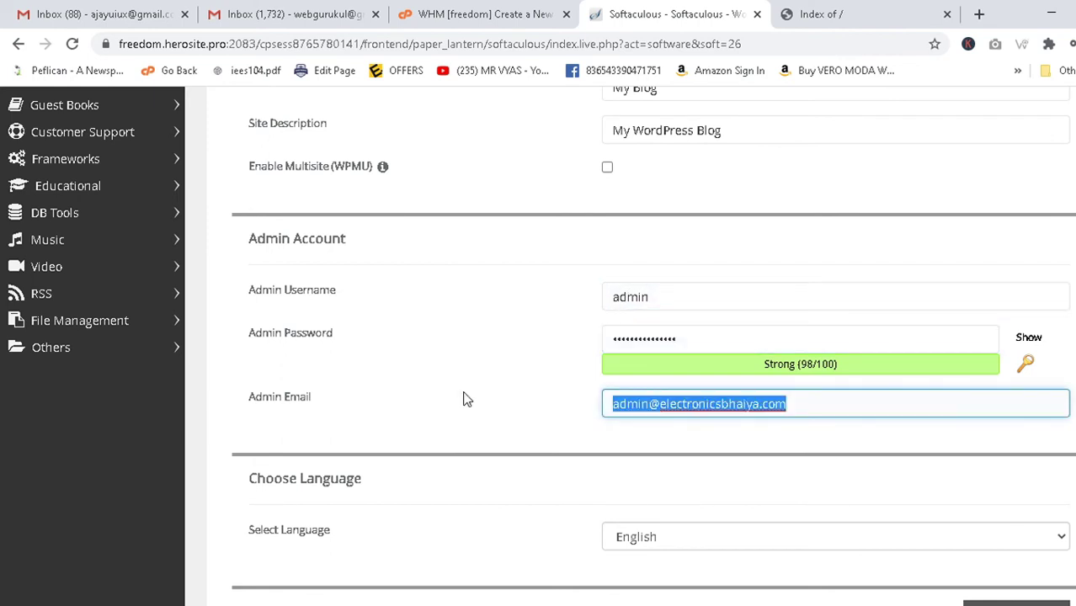
{"action": "left_click", "coordinate": [683, 433]}
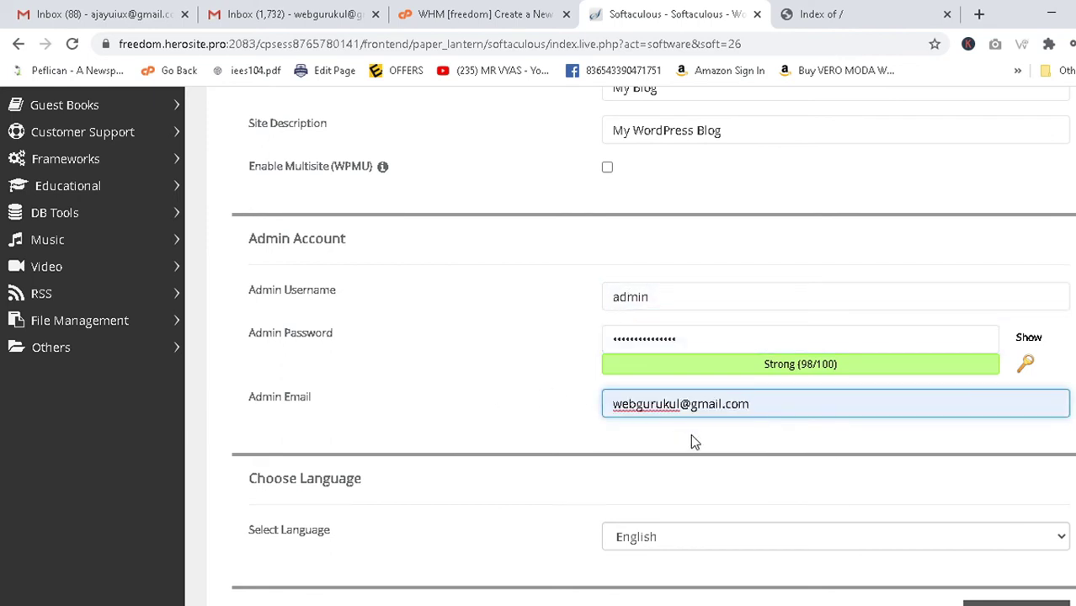
{"action": "left_click_drag", "start_coordinate": [782, 405], "coordinate": [568, 409]}
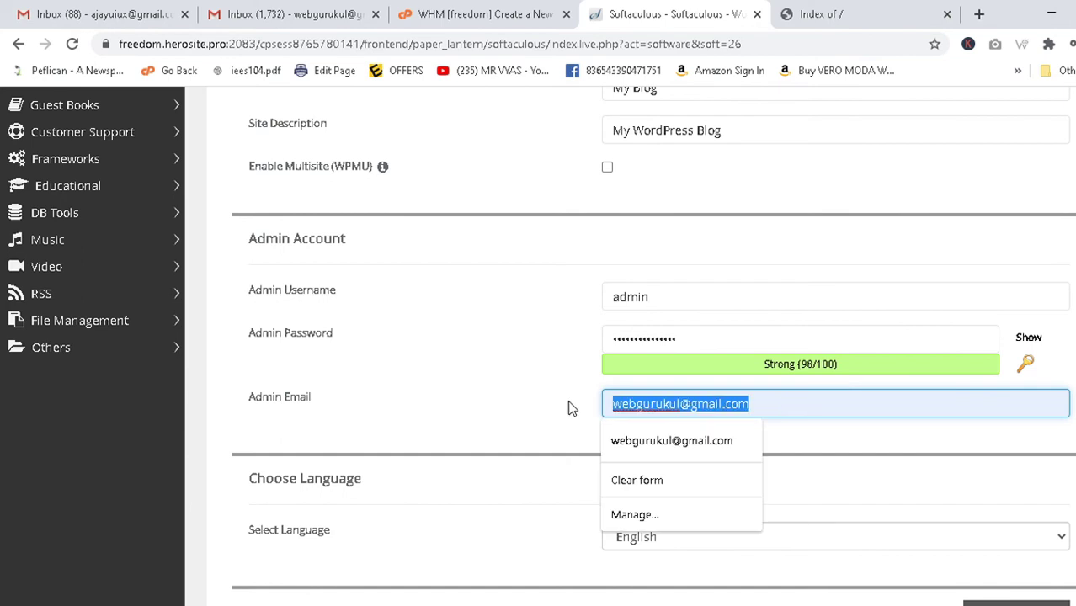
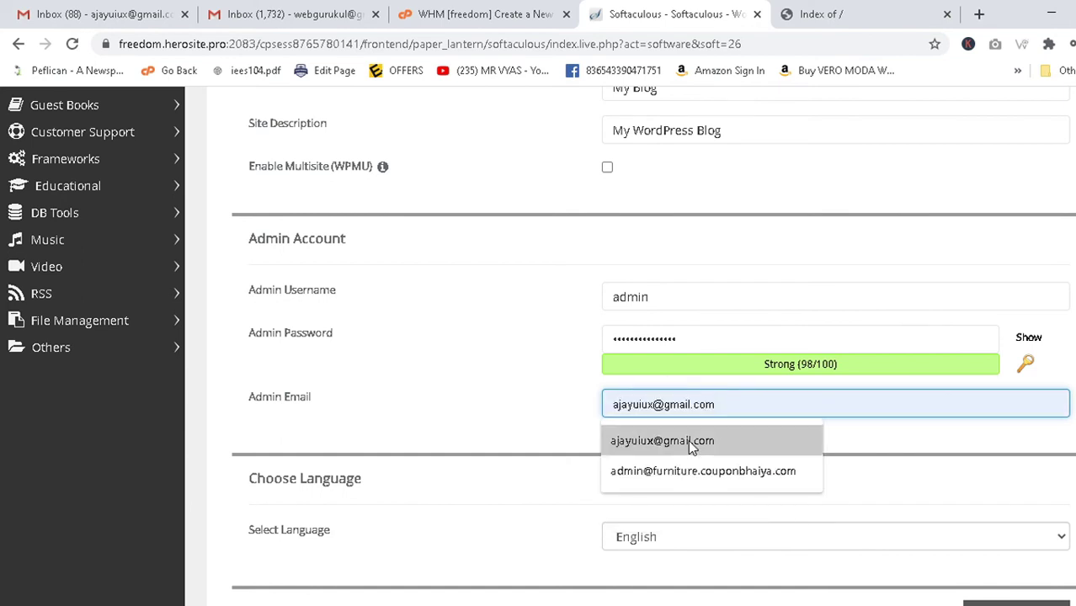
{"action": "left_click", "coordinate": [693, 441]}
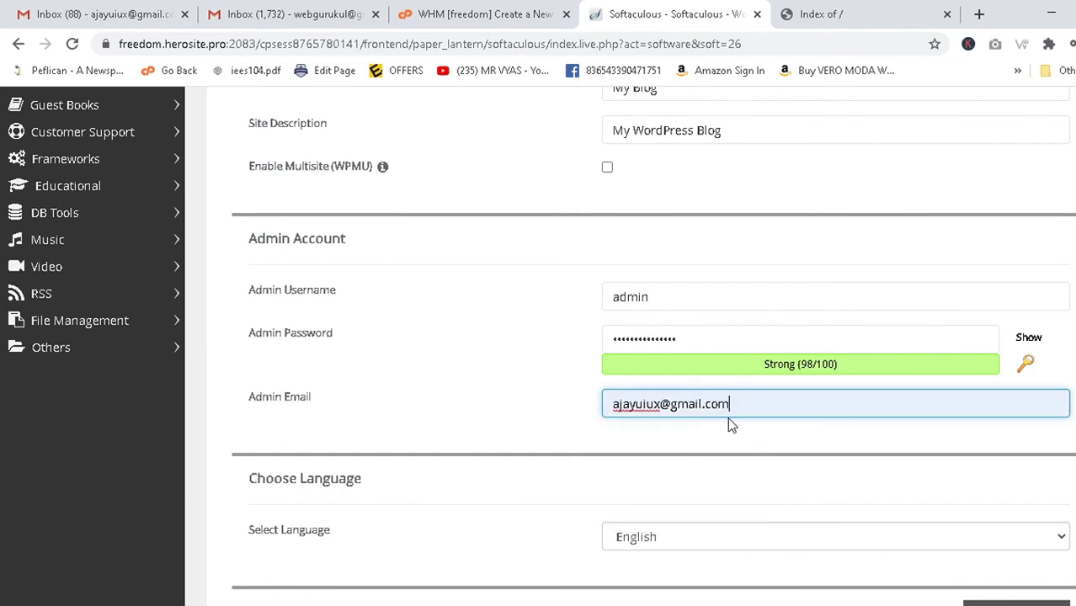
{"action": "scroll", "coordinate": [800, 404], "scroll_direction": "down", "scroll_amount": 4}
{"action": "scroll", "coordinate": [766, 413], "scroll_direction": "down", "scroll_amount": 6}
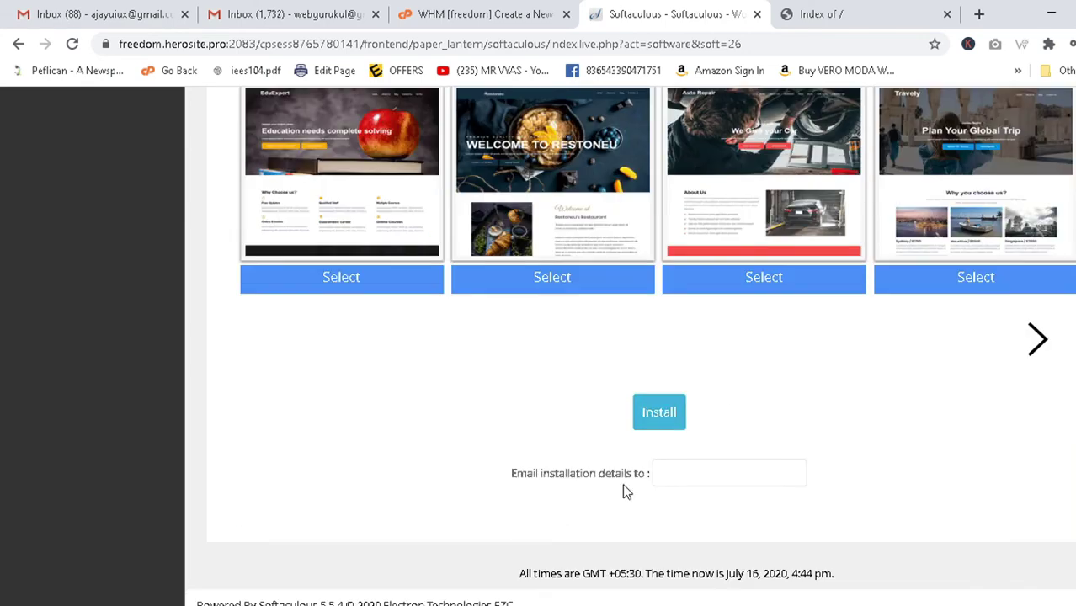
Fill 'Email installation details to' with the owner's autofilled address and start the WordPress install.
{"action": "left_click", "coordinate": [702, 477]}
{"action": "type", "text": "a"}
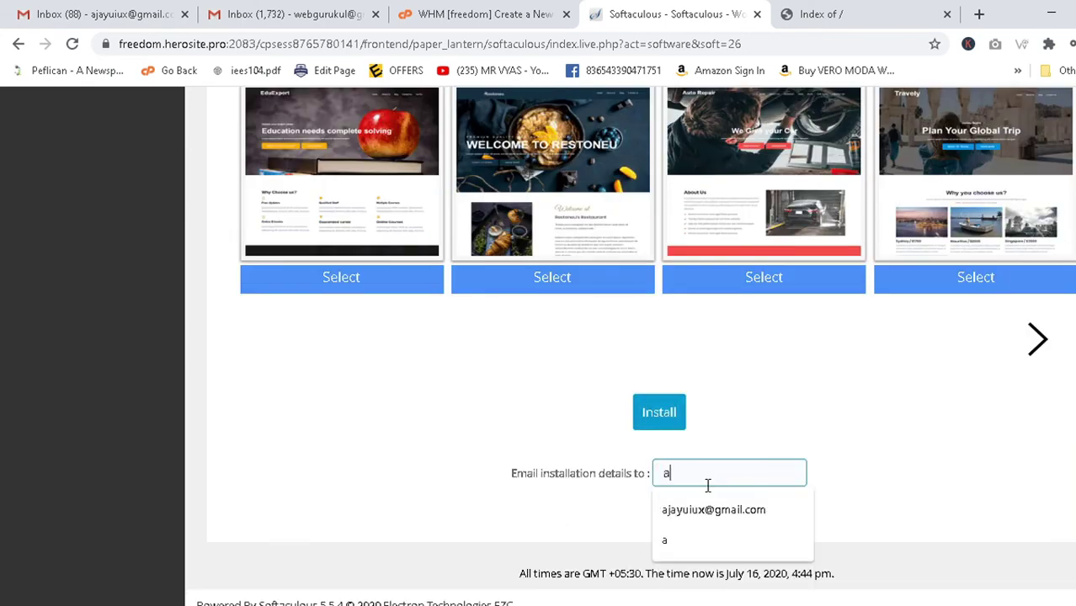
{"action": "left_click", "coordinate": [704, 509]}
{"action": "scroll", "coordinate": [913, 433], "scroll_direction": "up", "scroll_amount": 15}
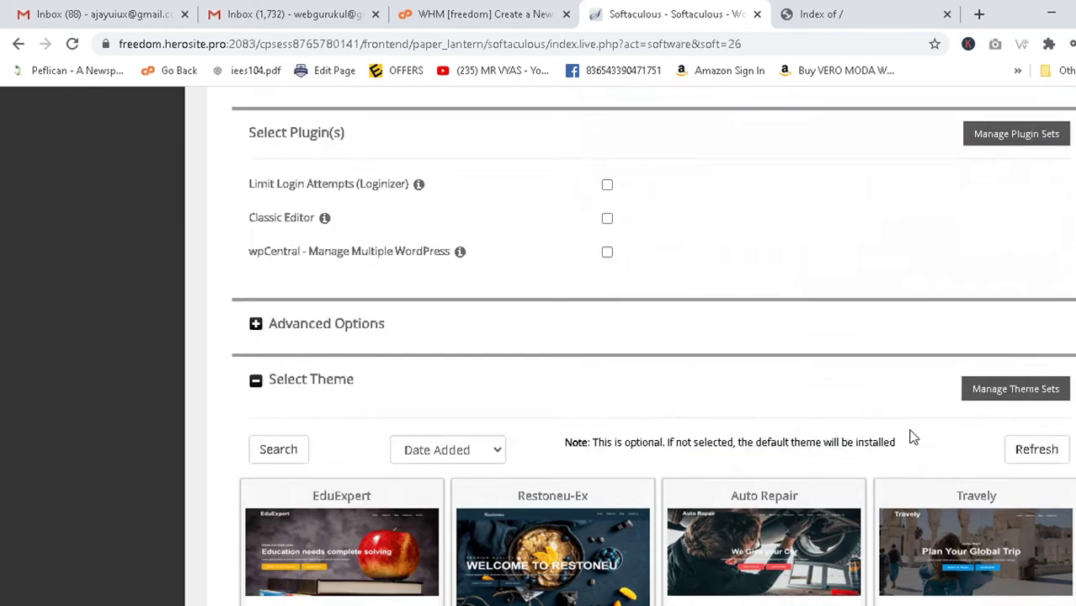
{"action": "scroll", "coordinate": [912, 437], "scroll_direction": "up", "scroll_amount": 2}
{"action": "scroll", "coordinate": [908, 432], "scroll_direction": "down", "scroll_amount": 18}
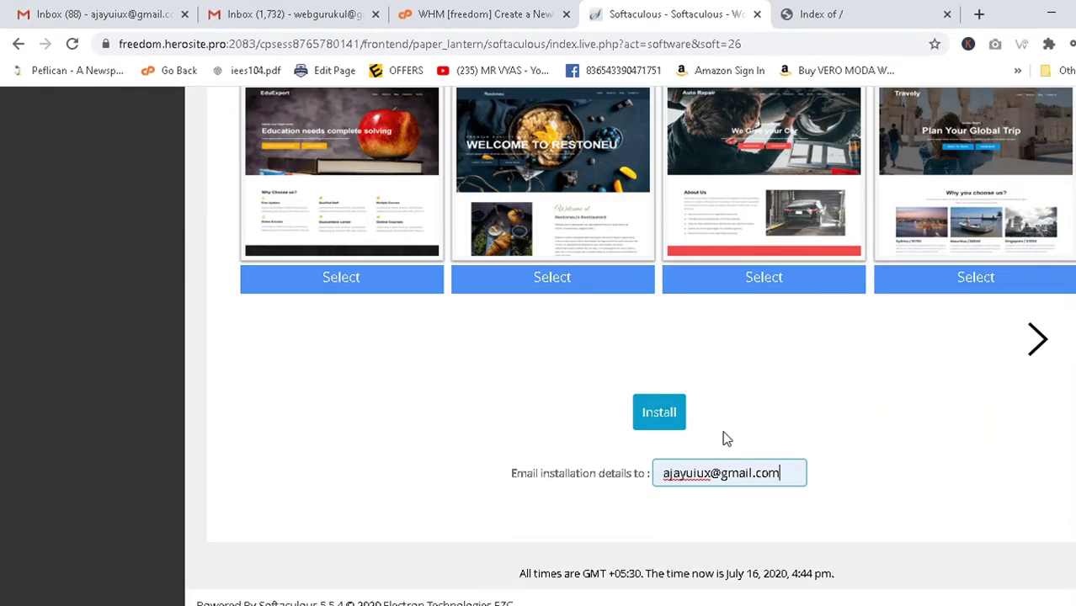
{"action": "left_click", "coordinate": [658, 413]}
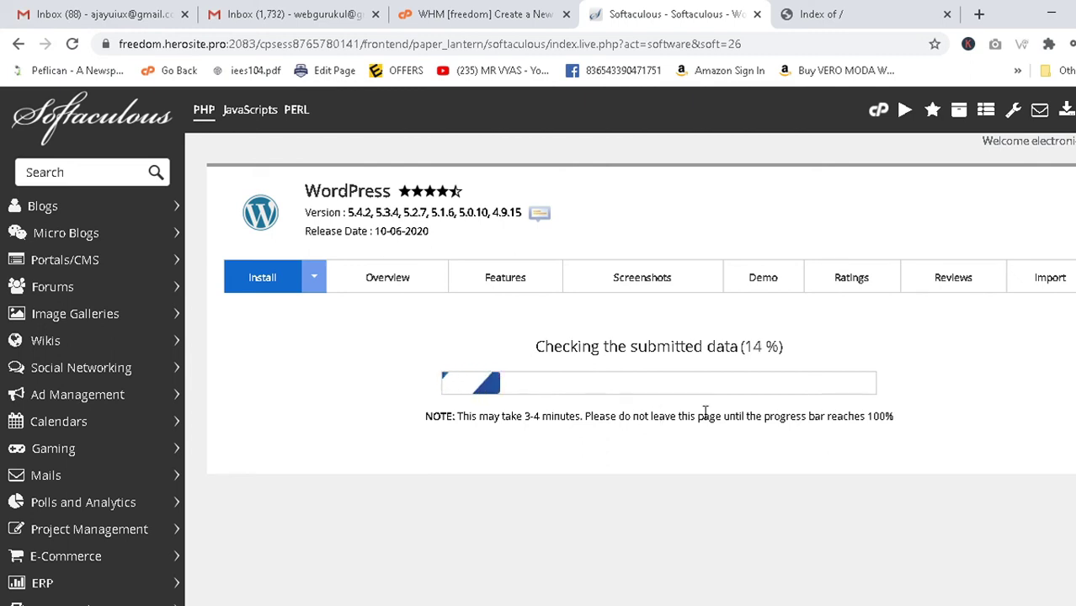
{"action": "key", "text": "alt+Tab"}
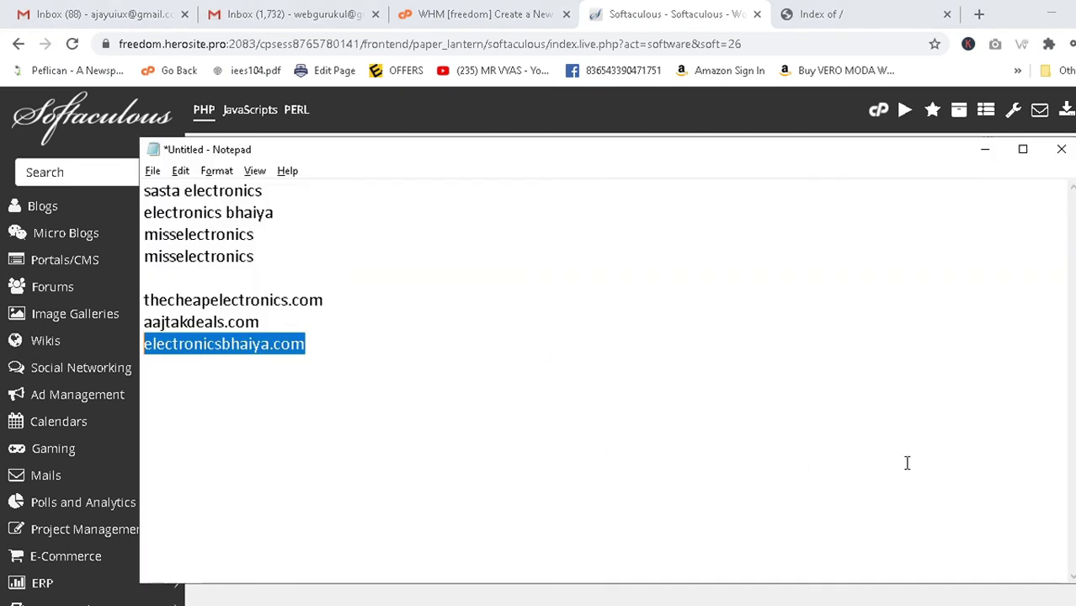
{"action": "key", "text": "alt+Tab"}
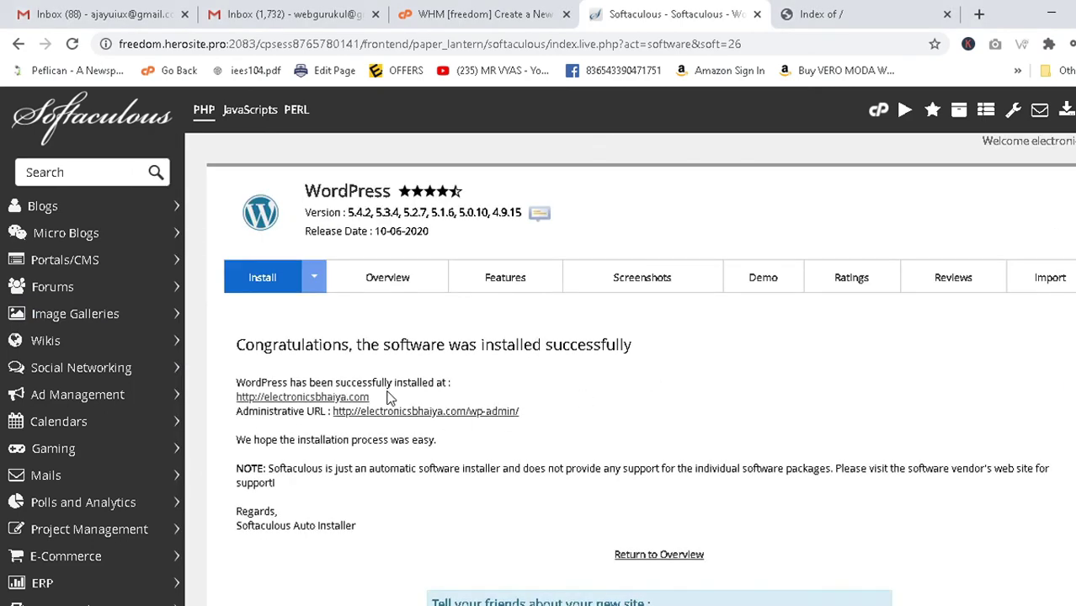
{"action": "scroll", "coordinate": [386, 397], "scroll_direction": "down", "scroll_amount": 4}
{"action": "scroll", "coordinate": [389, 398], "scroll_direction": "up", "scroll_amount": 4}
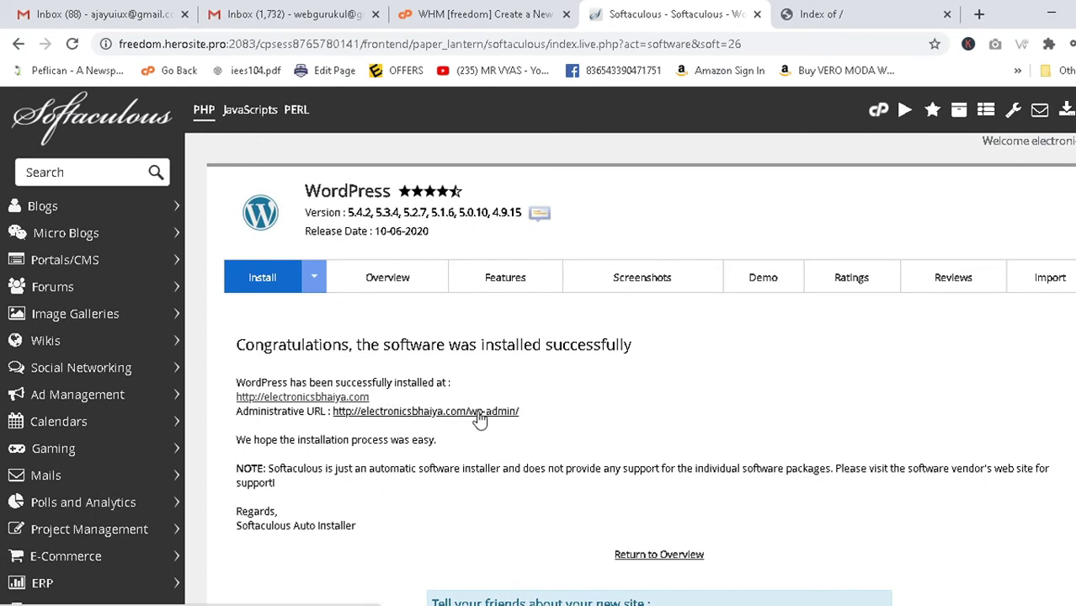
{"action": "left_click", "coordinate": [344, 399]}
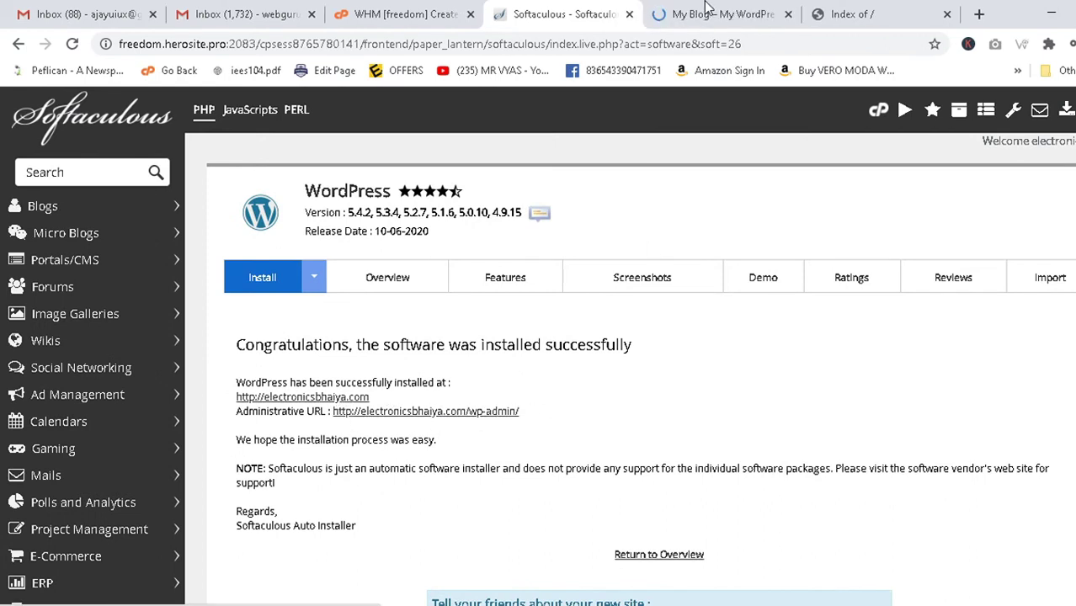
Scroll through the live My Blog page showing the Hello world post.
{"action": "scroll", "coordinate": [435, 265], "scroll_direction": "down", "scroll_amount": 6}
{"action": "scroll", "coordinate": [435, 264], "scroll_direction": "up", "scroll_amount": 3}
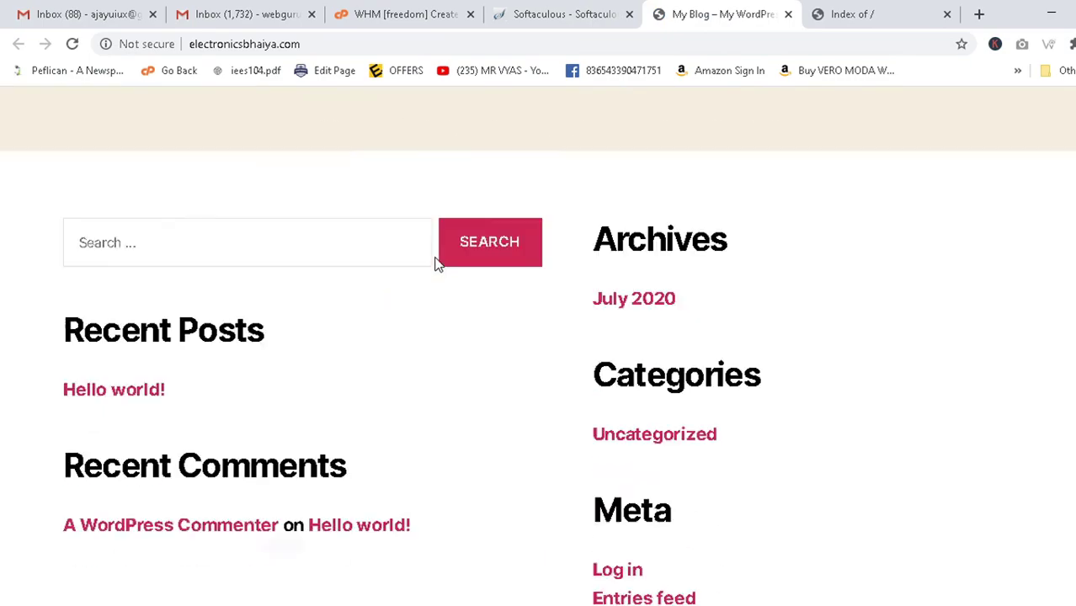
{"action": "scroll", "coordinate": [435, 265], "scroll_direction": "down", "scroll_amount": 3}
{"action": "scroll", "coordinate": [436, 264], "scroll_direction": "up", "scroll_amount": 5}
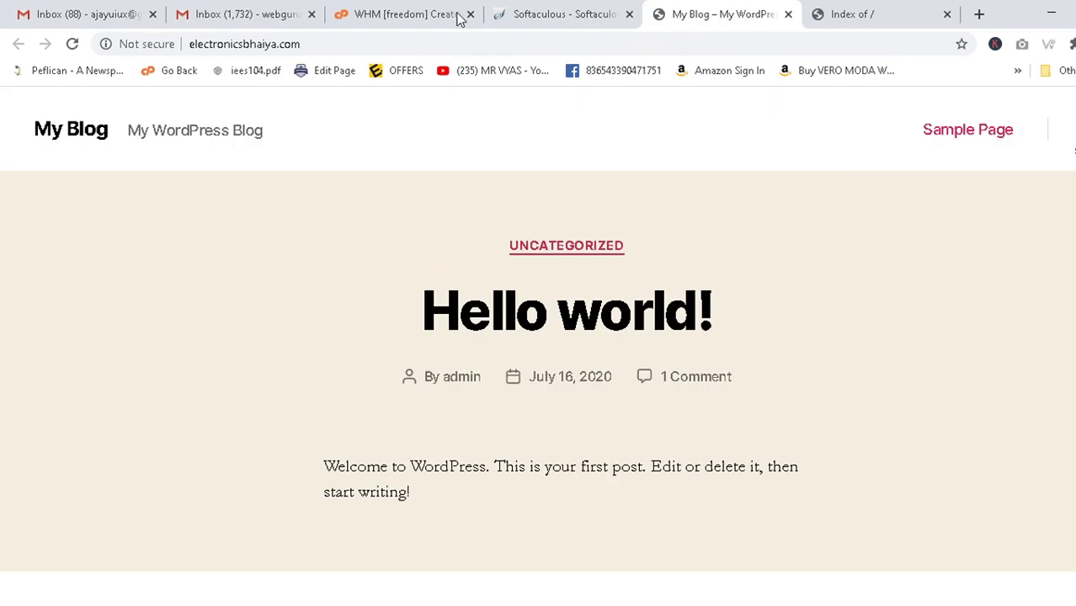
Open the wp-admin Dashboard in a new tab, then return to the WHM results.
{"action": "left_click", "coordinate": [584, 10]}
{"action": "left_click", "coordinate": [482, 413]}
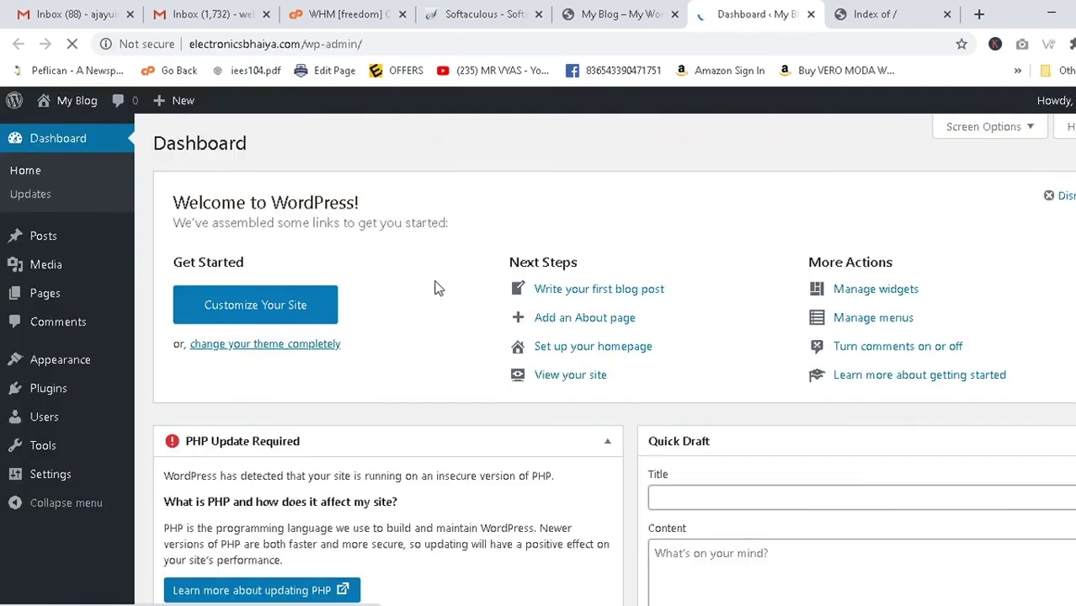
{"action": "scroll", "coordinate": [437, 288], "scroll_direction": "down", "scroll_amount": 8}
{"action": "scroll", "coordinate": [436, 288], "scroll_direction": "up", "scroll_amount": 8}
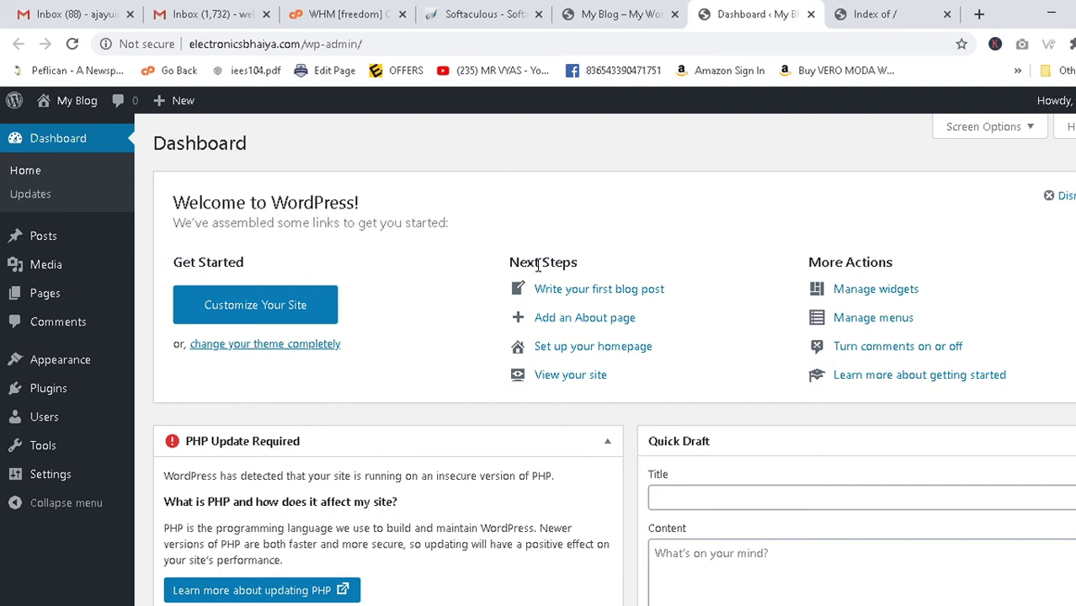
{"action": "left_click", "coordinate": [484, 12]}
{"action": "left_click", "coordinate": [358, 12]}
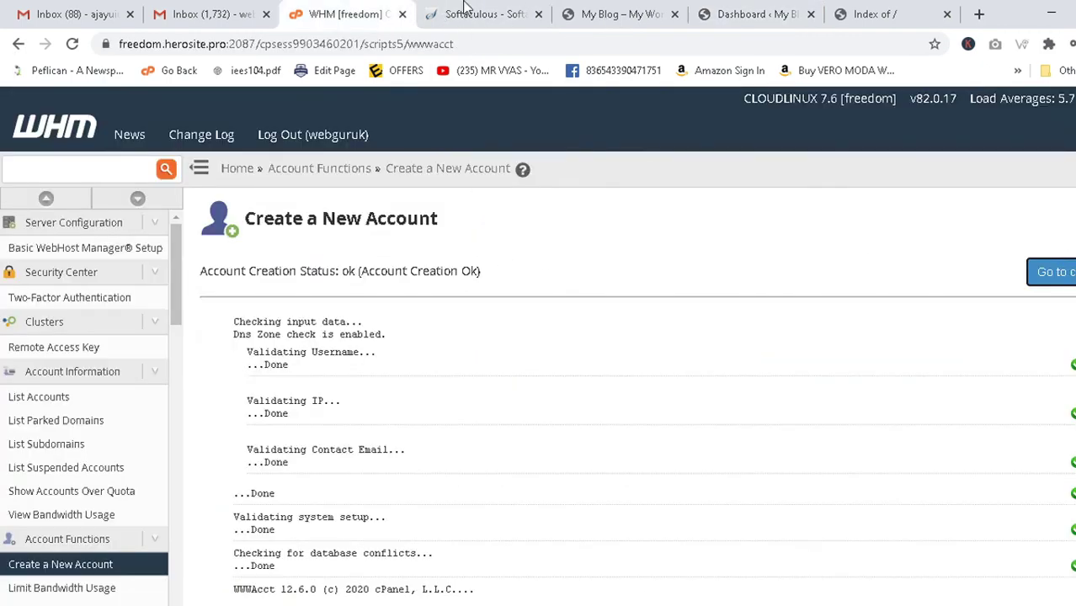
Recheck the My Blog, Dashboard and Index of / tabs, then go from Softaculous to the cPanel home page.
{"action": "left_click", "coordinate": [467, 11]}
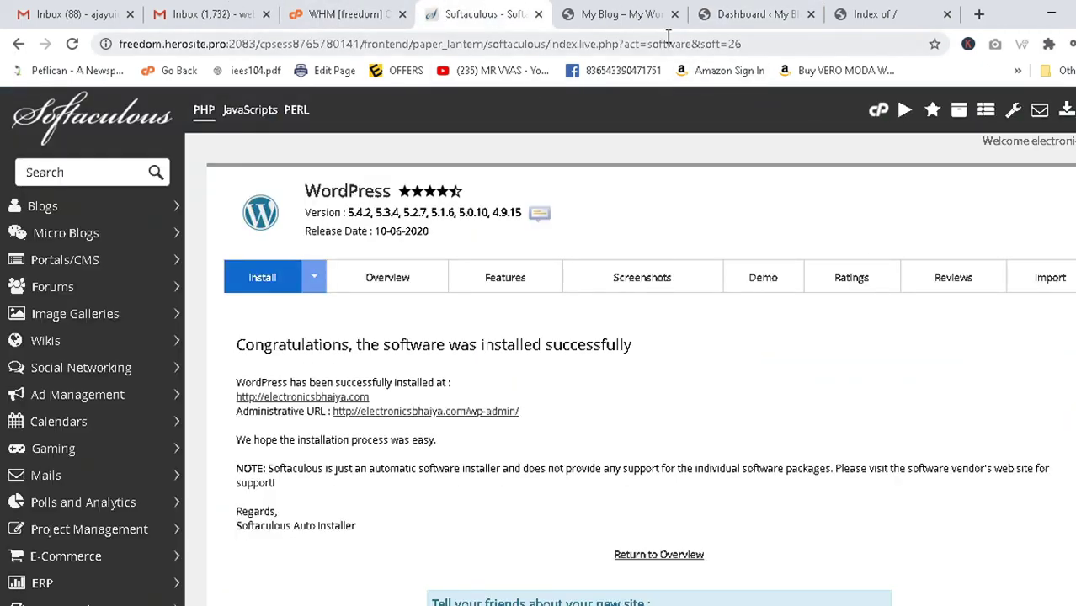
{"action": "left_click", "coordinate": [640, 12]}
{"action": "left_click", "coordinate": [760, 12]}
{"action": "left_click", "coordinate": [886, 12]}
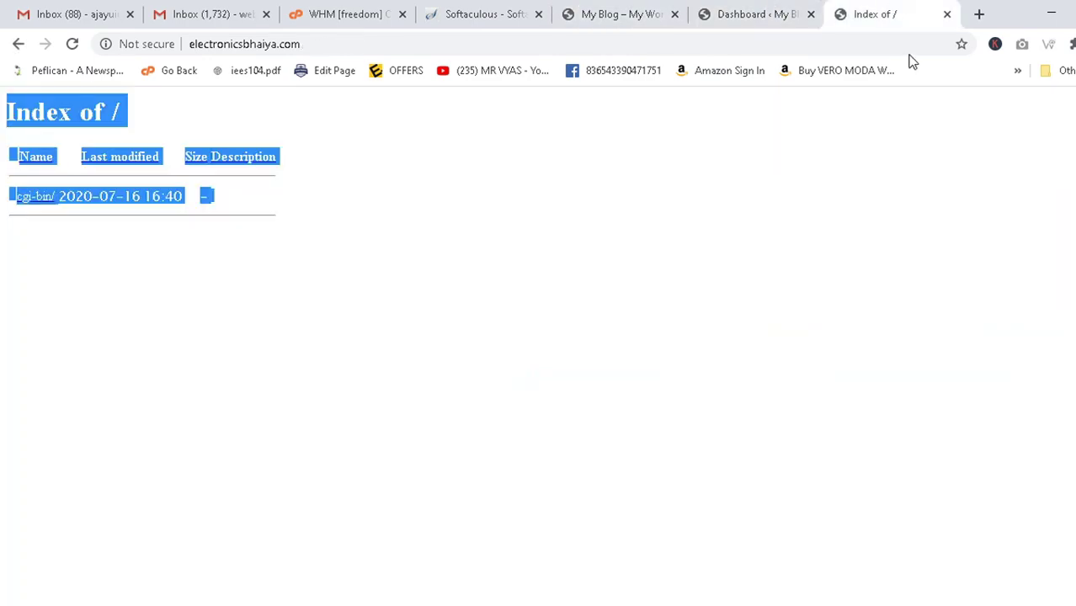
{"action": "left_click", "coordinate": [753, 10]}
{"action": "left_click", "coordinate": [574, 15]}
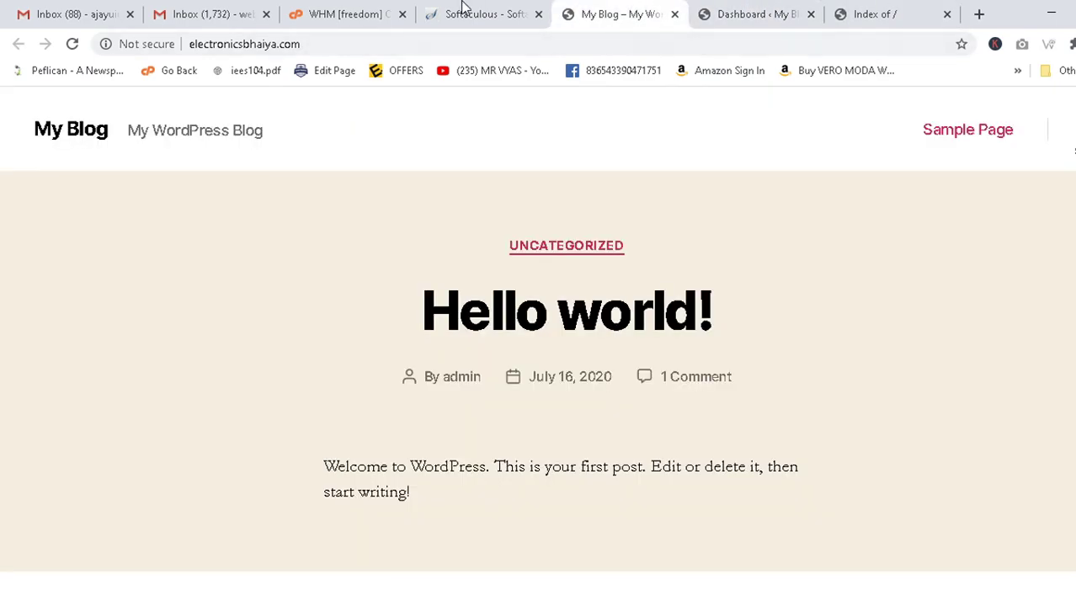
{"action": "left_click", "coordinate": [464, 8]}
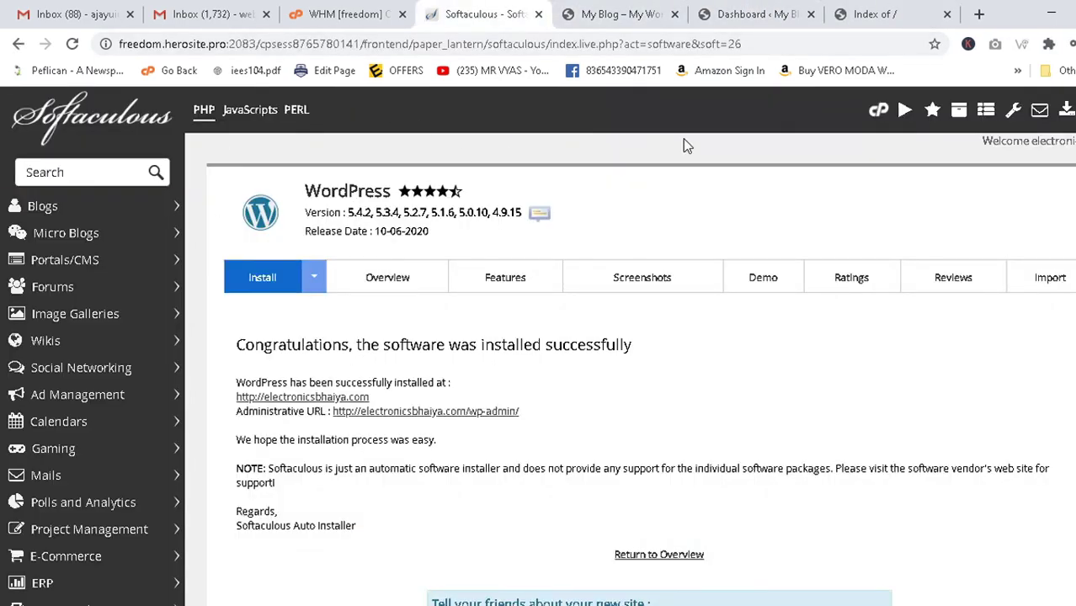
{"action": "left_click", "coordinate": [881, 111]}
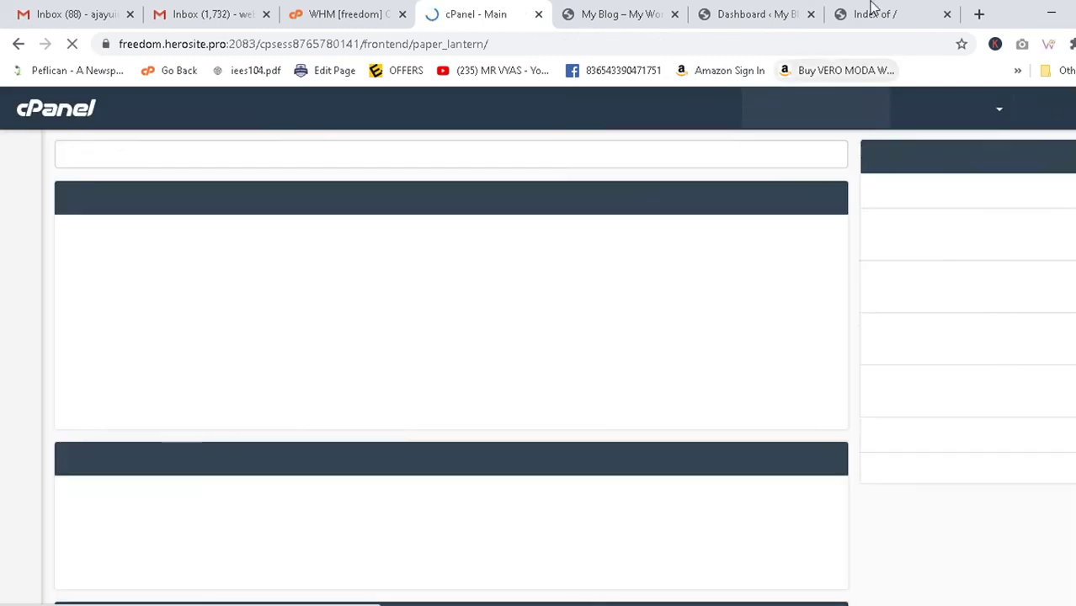
Find the FILES section on the cPanel home page and open File Manager at the home directory.
{"action": "scroll", "coordinate": [129, 445], "scroll_direction": "down", "scroll_amount": 3}
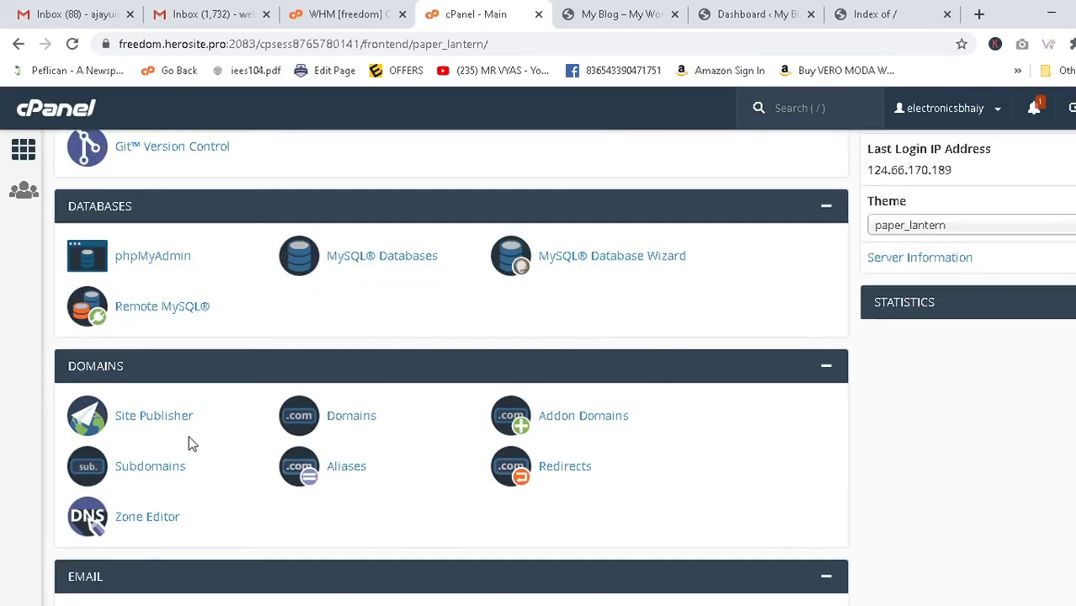
{"action": "scroll", "coordinate": [189, 435], "scroll_direction": "down", "scroll_amount": 6}
{"action": "scroll", "coordinate": [189, 436], "scroll_direction": "down", "scroll_amount": 15}
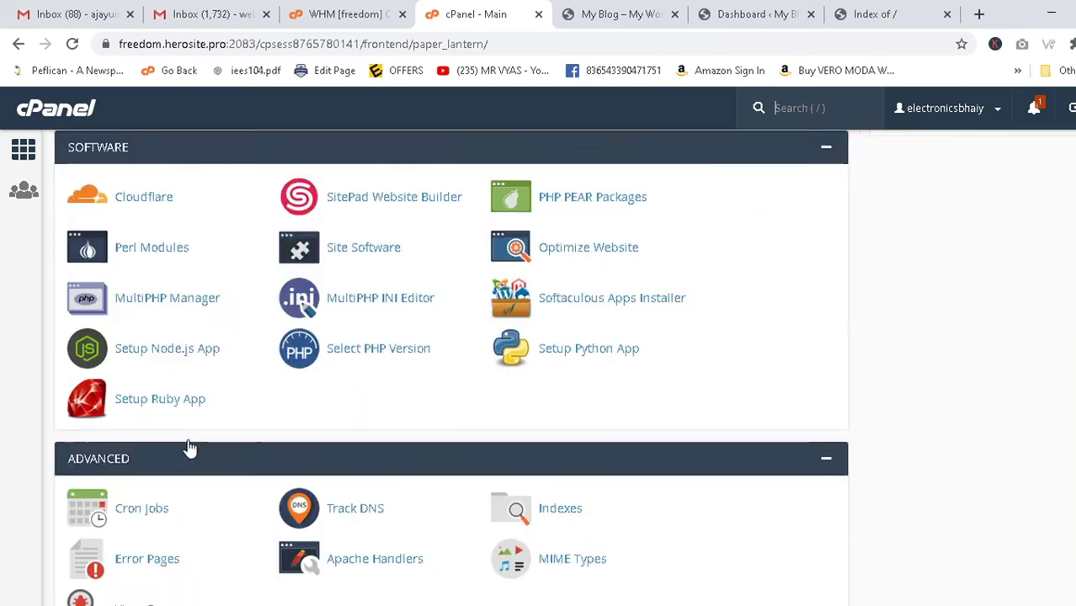
{"action": "scroll", "coordinate": [189, 446], "scroll_direction": "up", "scroll_amount": 20}
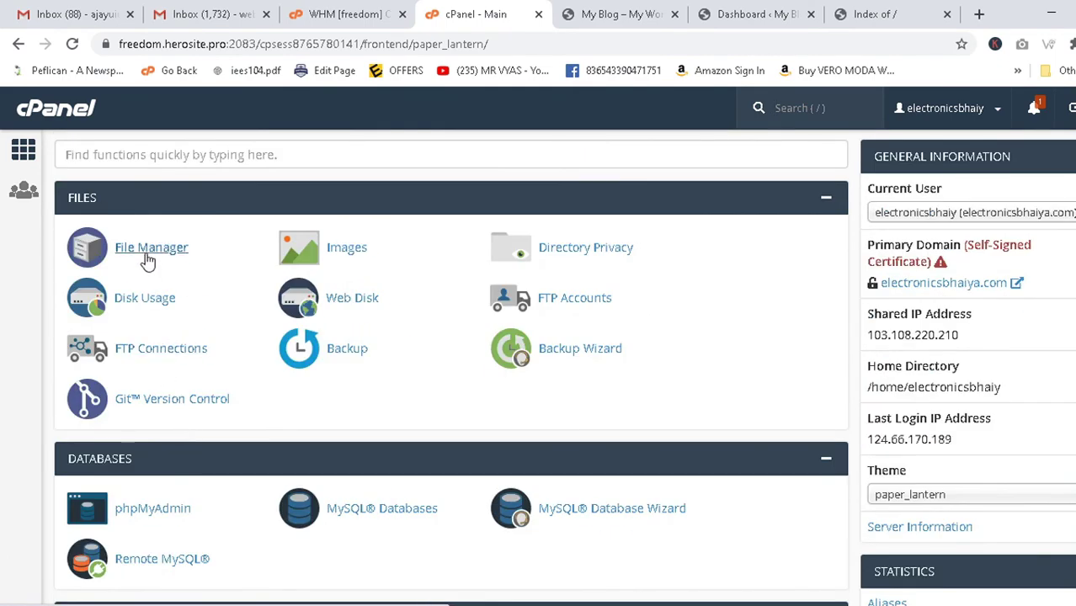
{"action": "left_click", "coordinate": [150, 246]}
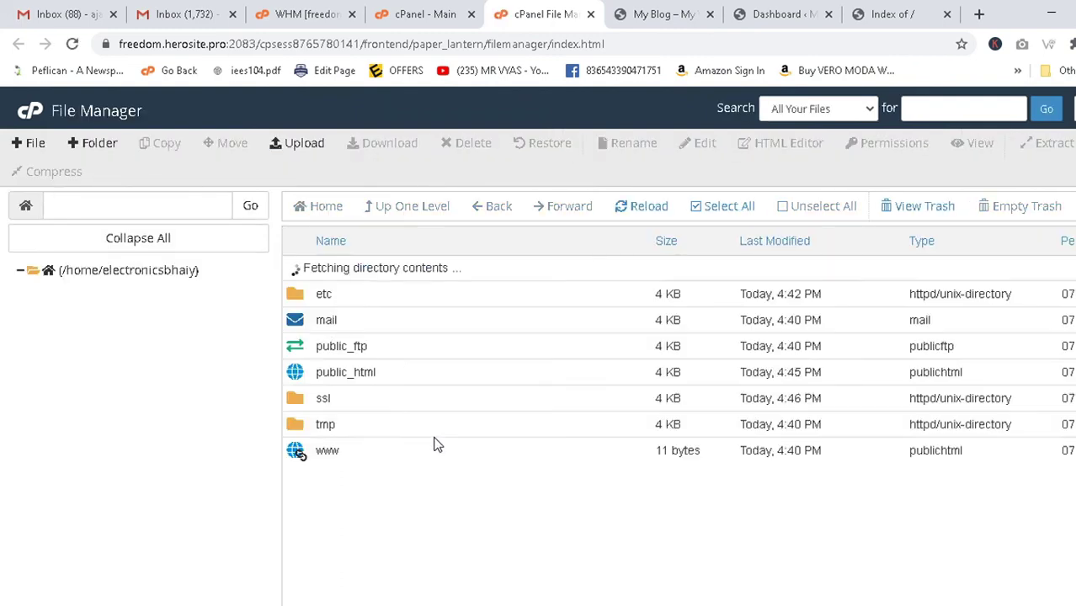
Enter public_html and turn on Show Hidden Files (dotfiles) so .htaccess appears.
{"action": "double_click", "coordinate": [295, 351]}
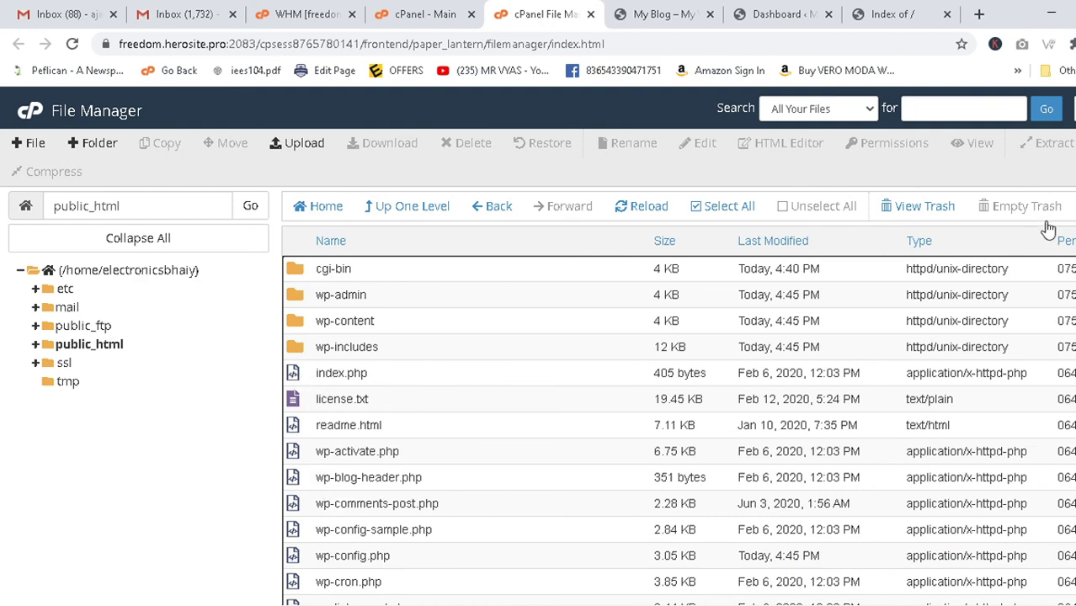
{"action": "left_click", "coordinate": [1071, 110]}
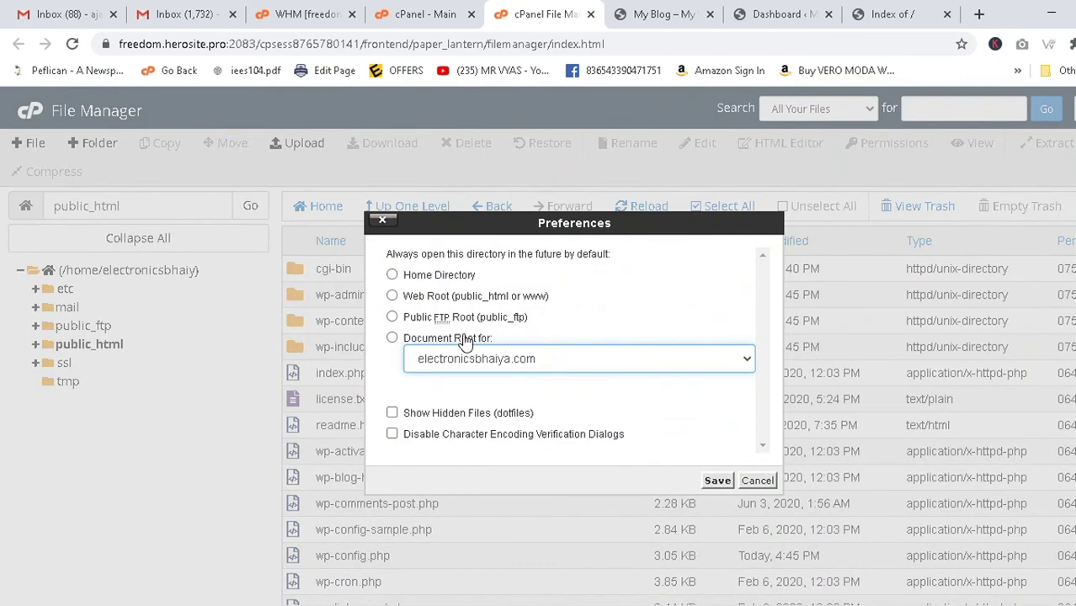
{"action": "left_click", "coordinate": [393, 412]}
{"action": "left_click", "coordinate": [717, 482]}
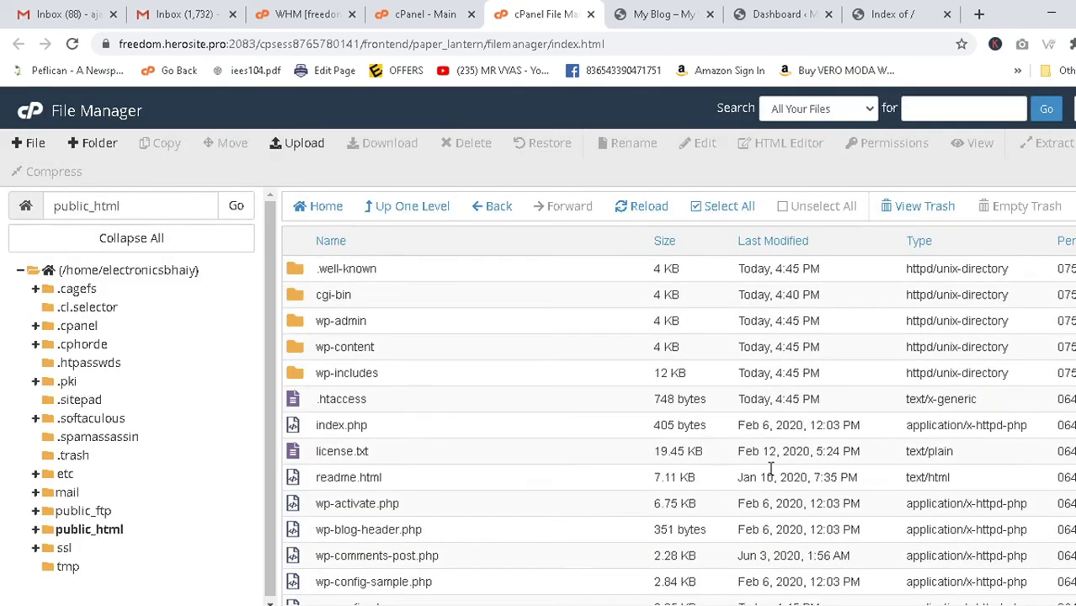
{"action": "left_click", "coordinate": [325, 399]}
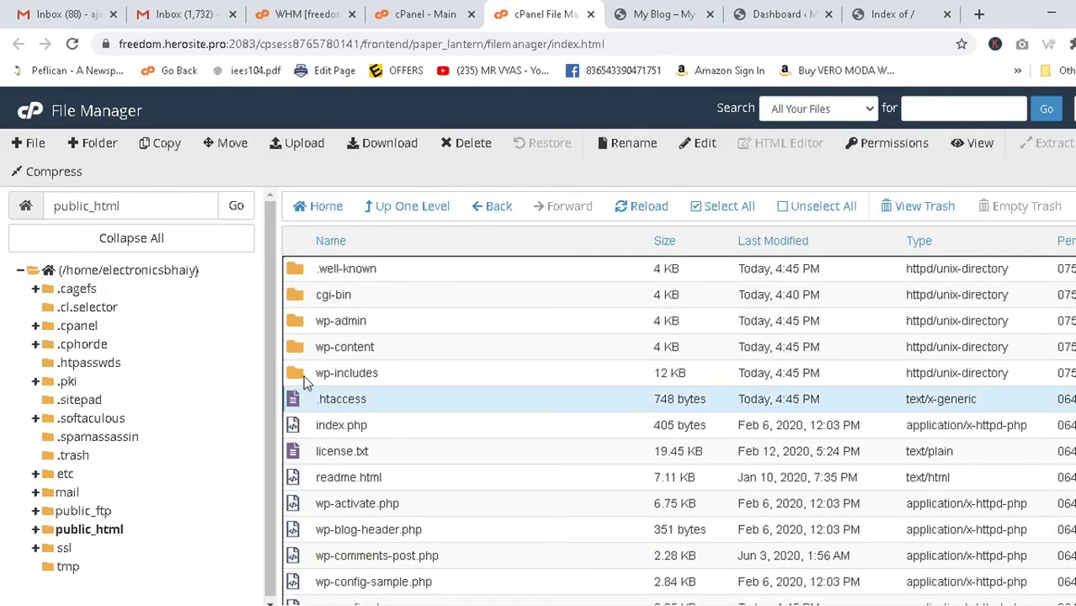
Browse into wp-includes, glance at the cPanel and WHM tabs, and return to File Manager.
{"action": "double_click", "coordinate": [296, 379]}
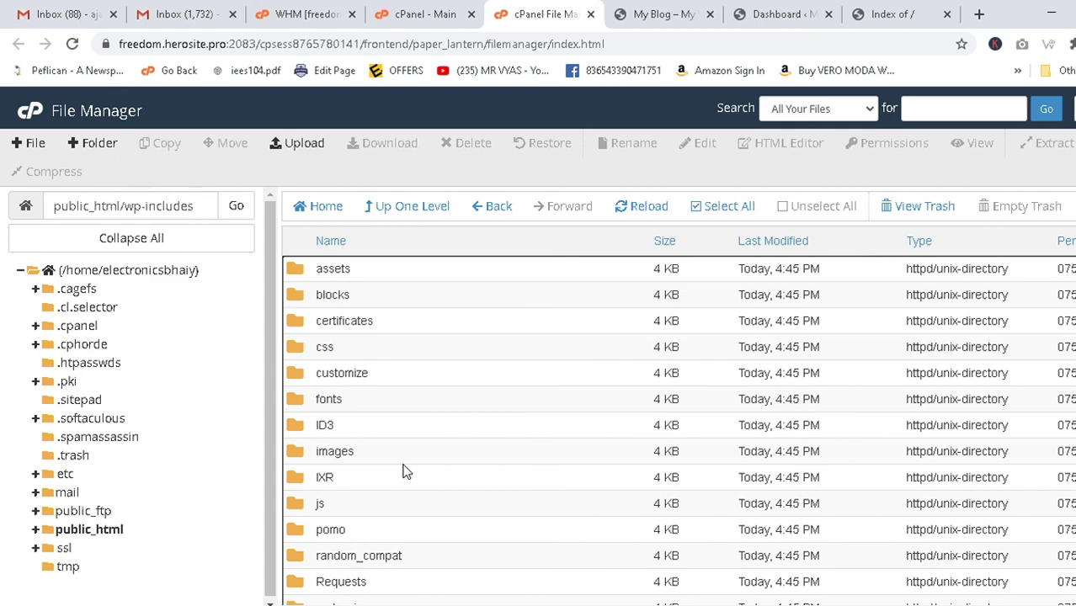
{"action": "left_click", "coordinate": [378, 10]}
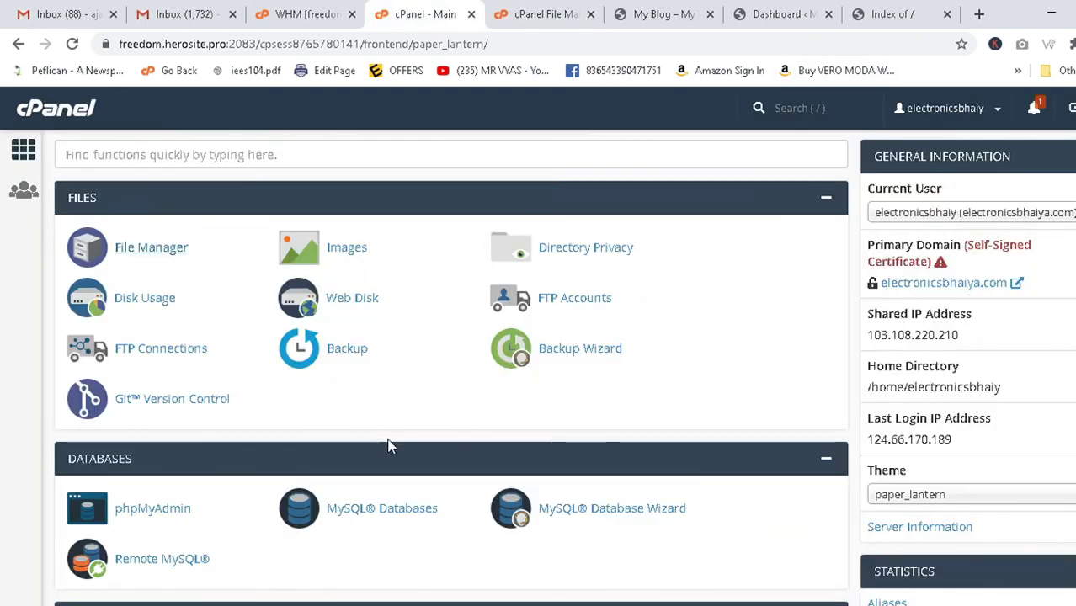
{"action": "left_click", "coordinate": [307, 13]}
{"action": "left_click", "coordinate": [421, 14]}
{"action": "left_click", "coordinate": [539, 14]}
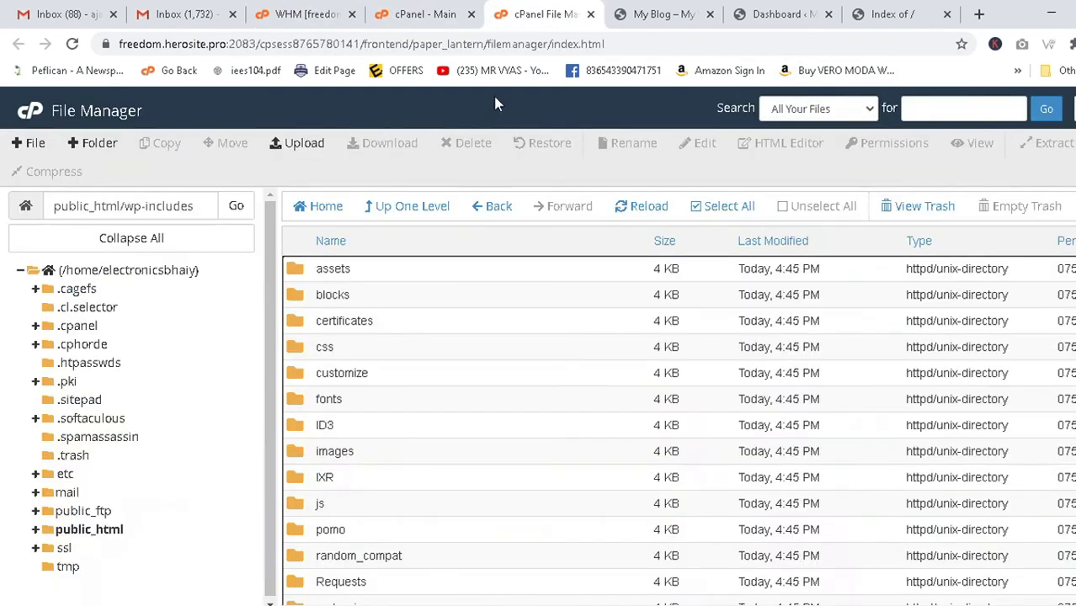